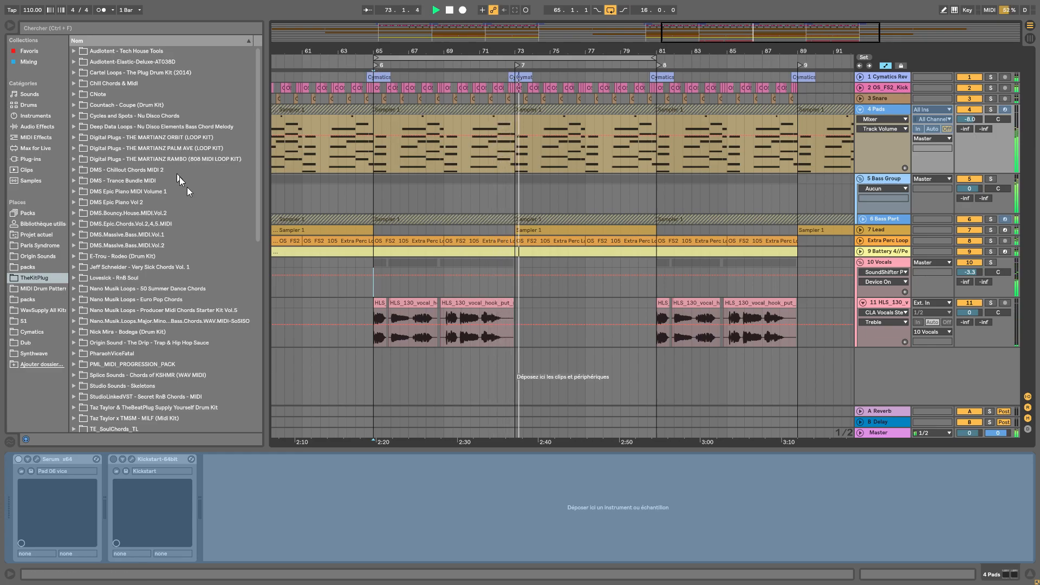
Narrow the browser and unfold the 6 Bass Part and 7 Lead tracks in the arrangement.
{"action": "left_click_drag", "start_coordinate": [265, 246], "coordinate": [141, 244]}
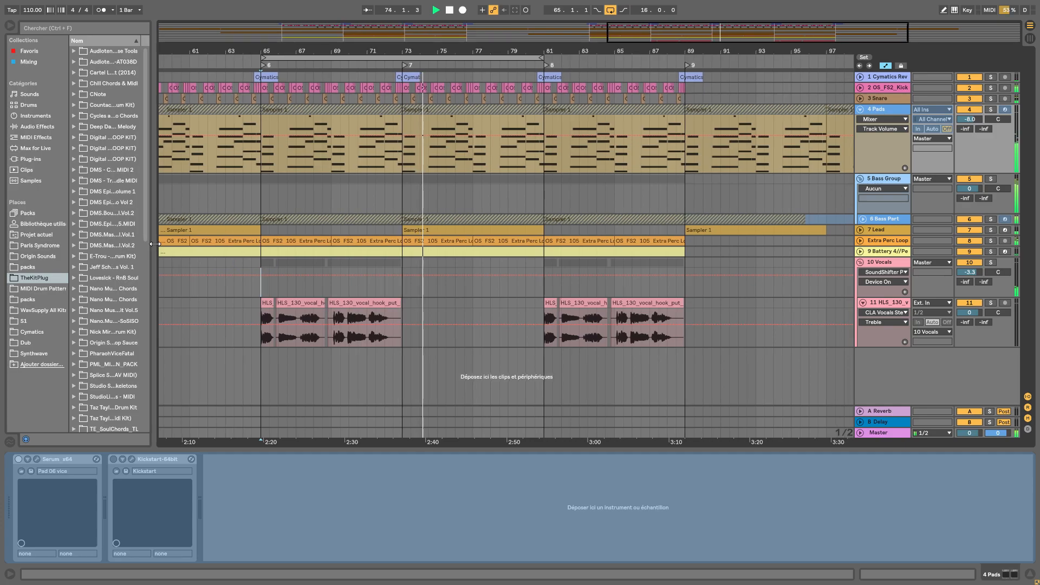
{"action": "left_click_drag", "start_coordinate": [360, 50], "coordinate": [391, 82]}
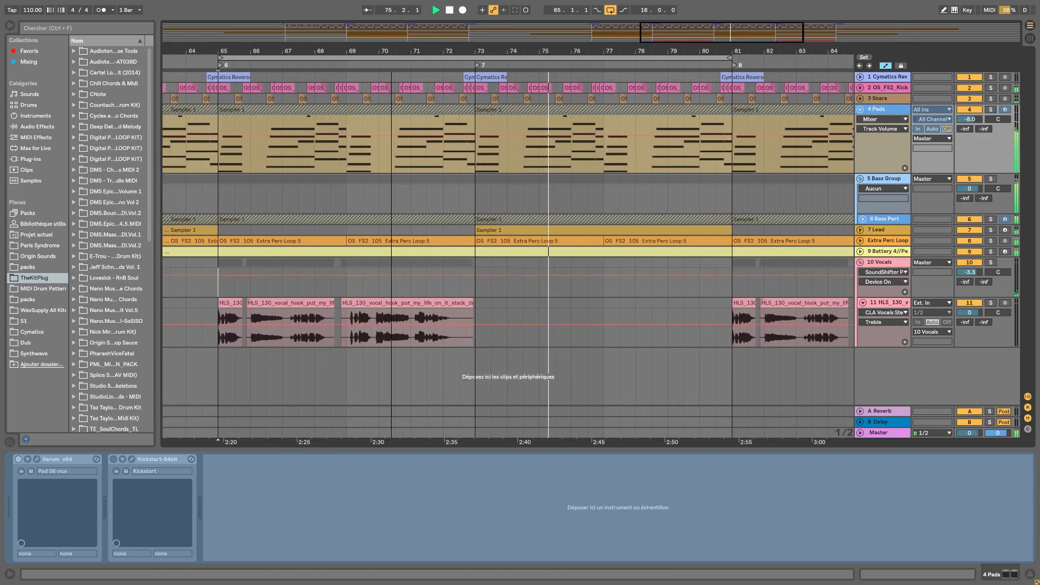
{"action": "left_click", "coordinate": [859, 216]}
{"action": "left_click", "coordinate": [860, 218]}
{"action": "scroll", "coordinate": [861, 260], "scroll_direction": "down", "scroll_amount": 2}
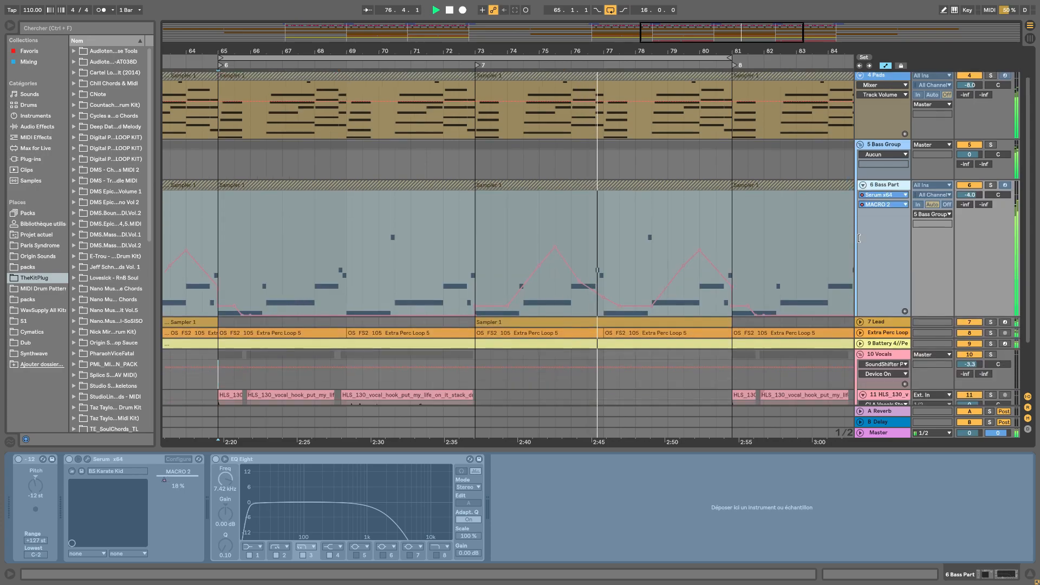
{"action": "left_click", "coordinate": [860, 298]}
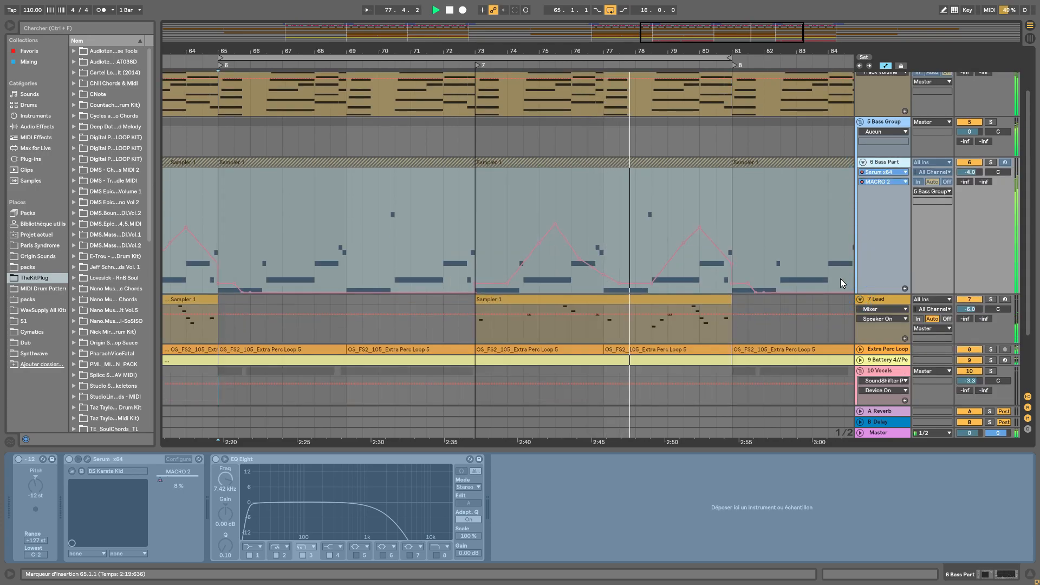
{"action": "scroll", "coordinate": [840, 279], "scroll_direction": "up", "scroll_amount": 2}
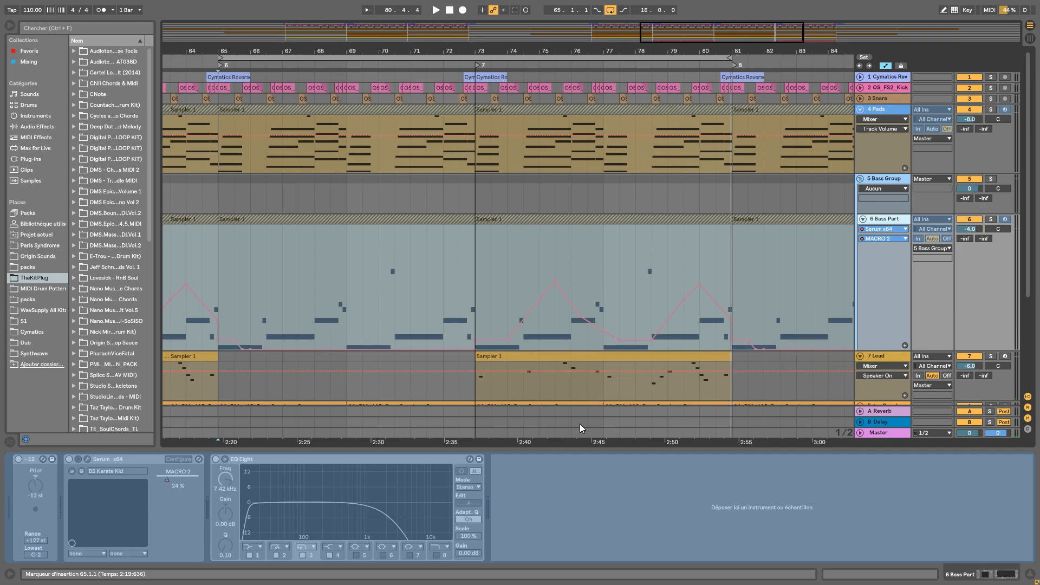
{"action": "left_click_drag", "start_coordinate": [660, 52], "coordinate": [658, 50]}
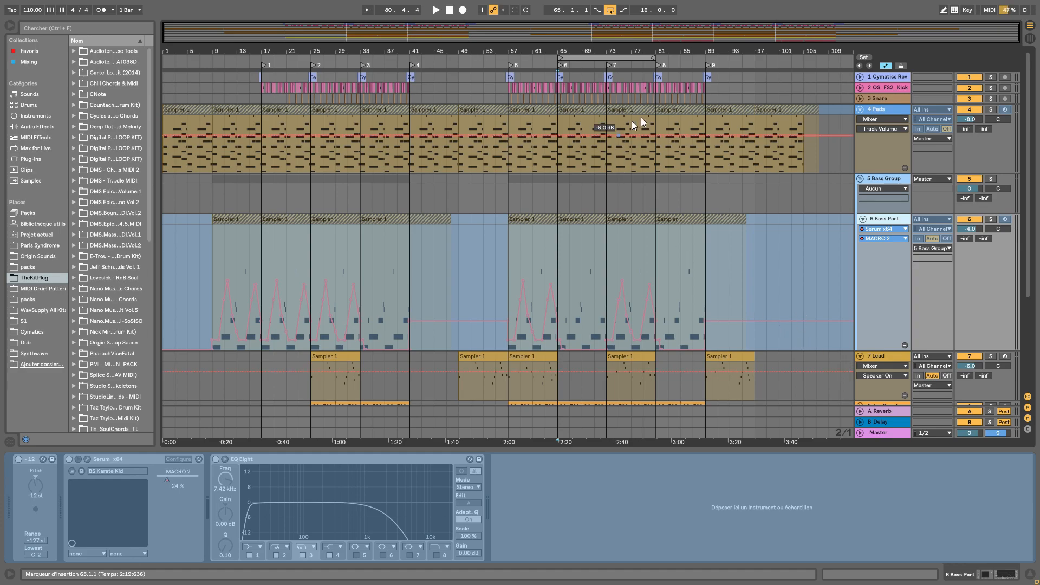
{"action": "mouse_move", "coordinate": [640, 52]}
{"action": "left_mouse_down"}
{"action": "mouse_move", "coordinate": [660, 53]}
{"action": "mouse_move", "coordinate": [621, 53]}
{"action": "left_mouse_up"}
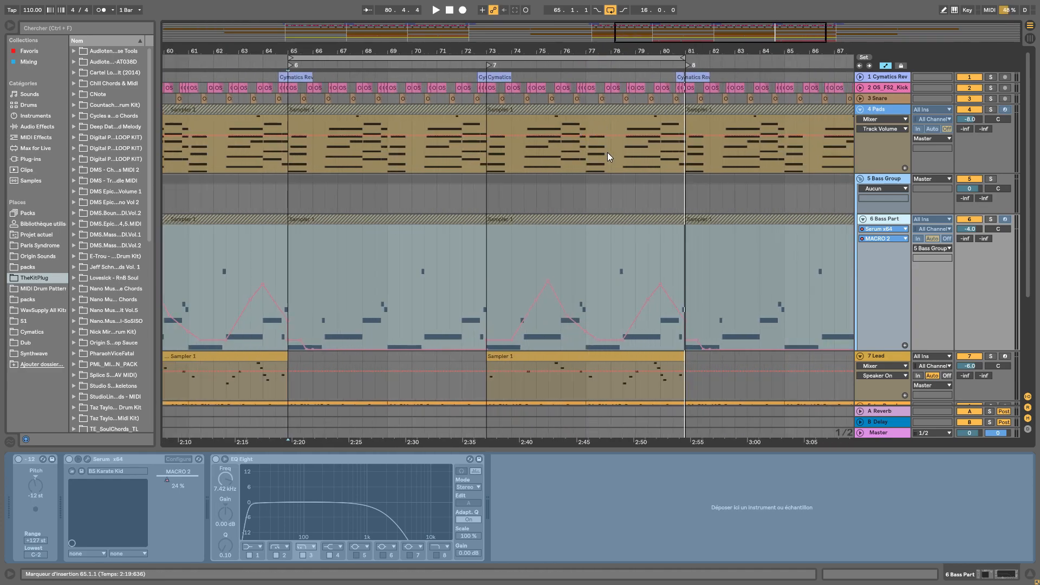
{"action": "scroll", "coordinate": [608, 154], "scroll_direction": "down", "scroll_amount": 4}
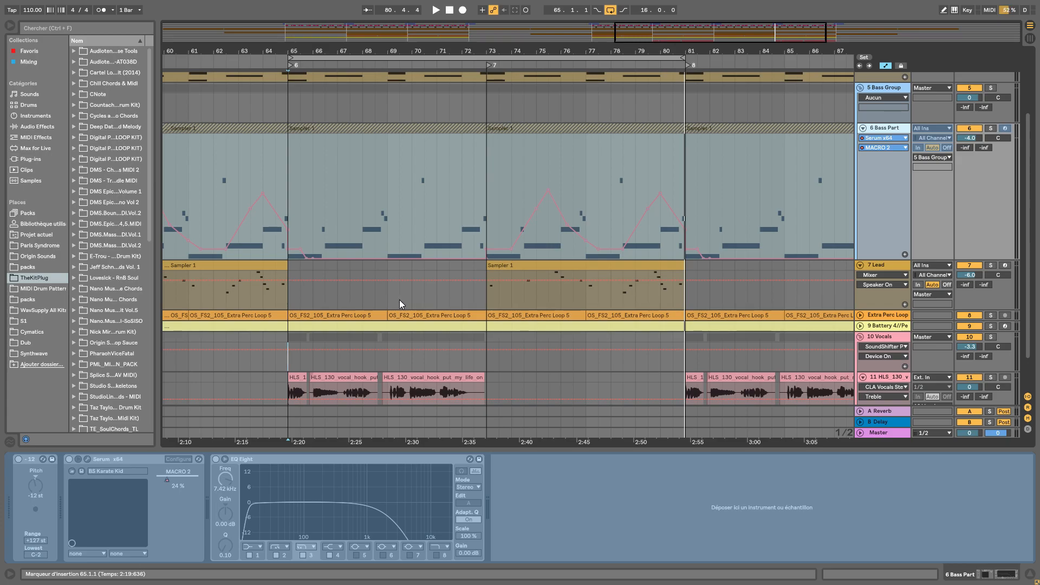
{"action": "scroll", "coordinate": [421, 333], "scroll_direction": "up", "scroll_amount": 3}
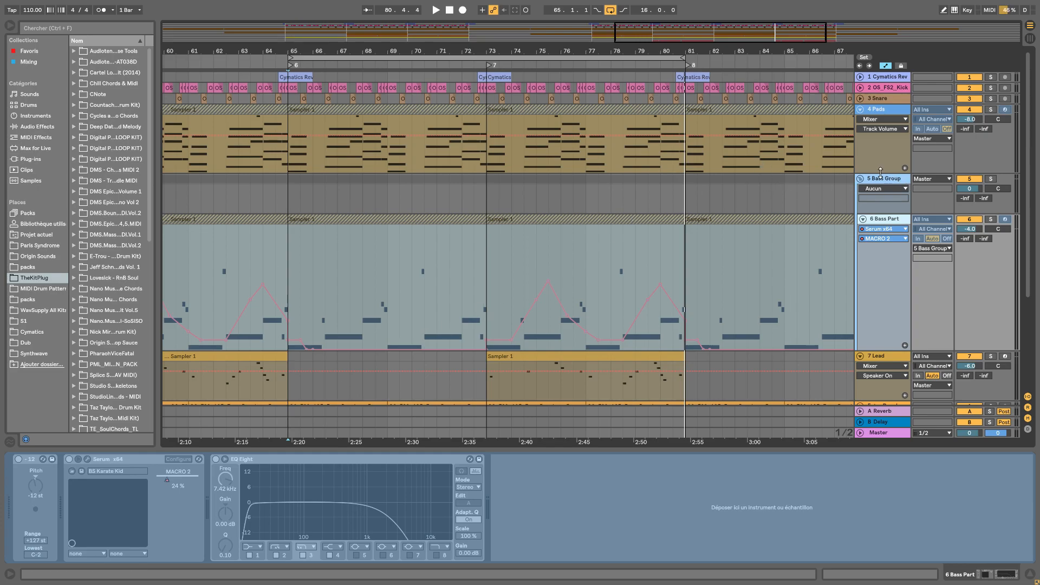
Make the 4 Pads track slightly taller, and play it back soloed from bar 65.
{"action": "left_click_drag", "start_coordinate": [879, 173], "coordinate": [879, 183]}
{"action": "left_click", "coordinate": [880, 110]}
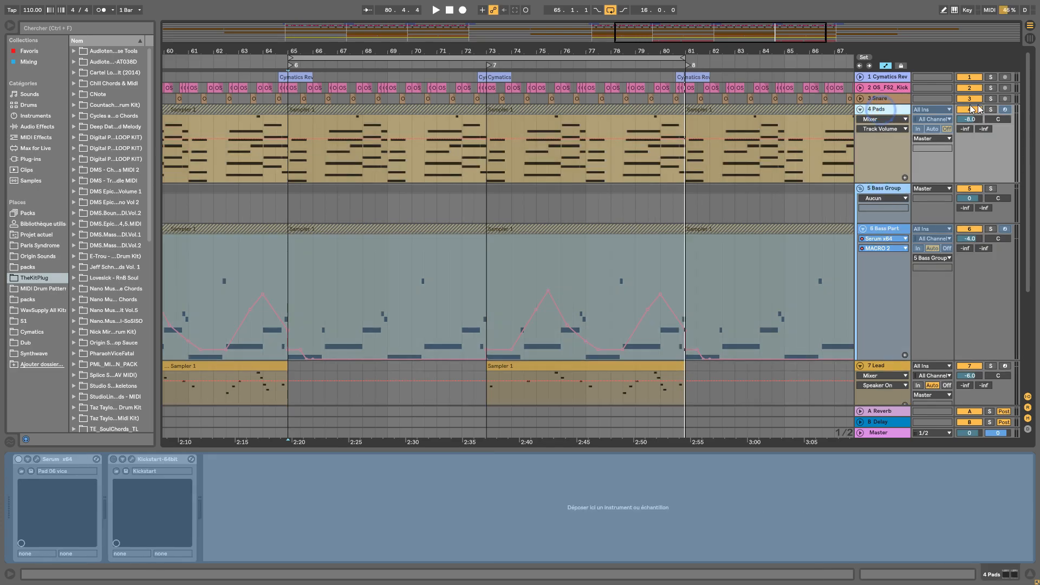
{"action": "left_click", "coordinate": [991, 111]}
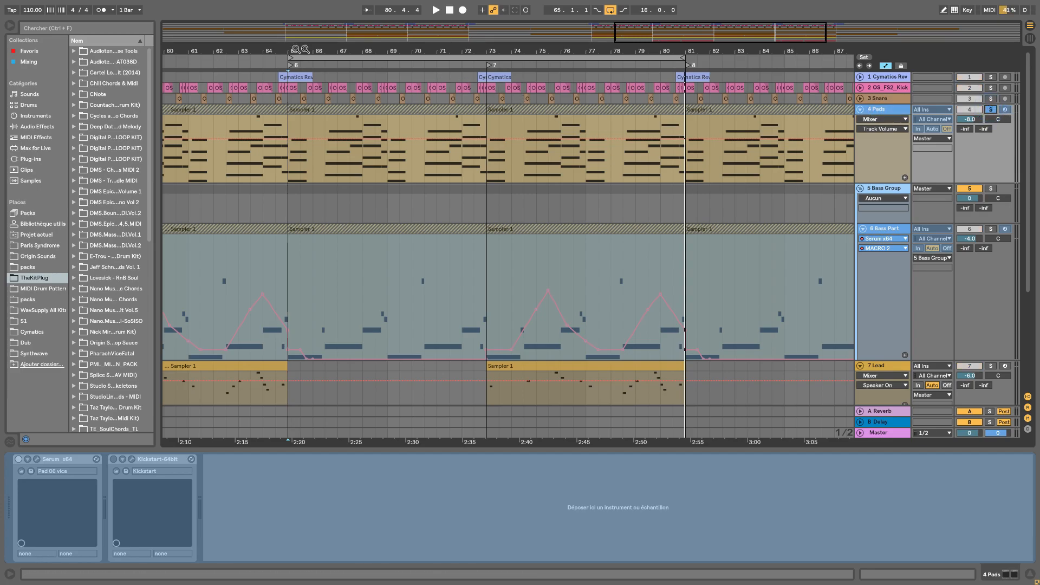
{"action": "key", "text": "space"}
{"action": "left_click_drag", "start_coordinate": [330, 52], "coordinate": [330, 27]}
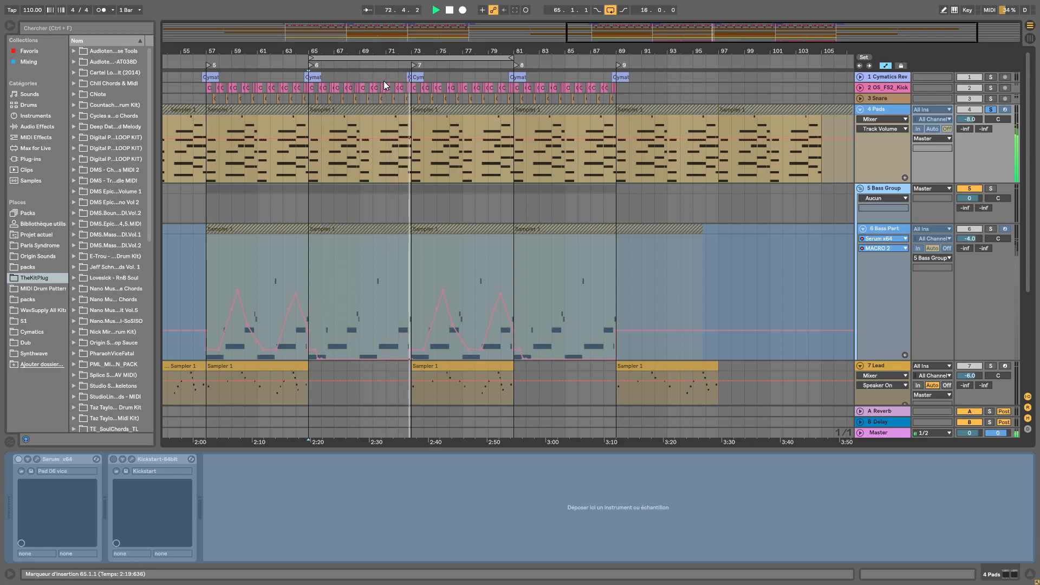
{"action": "key", "text": "space"}
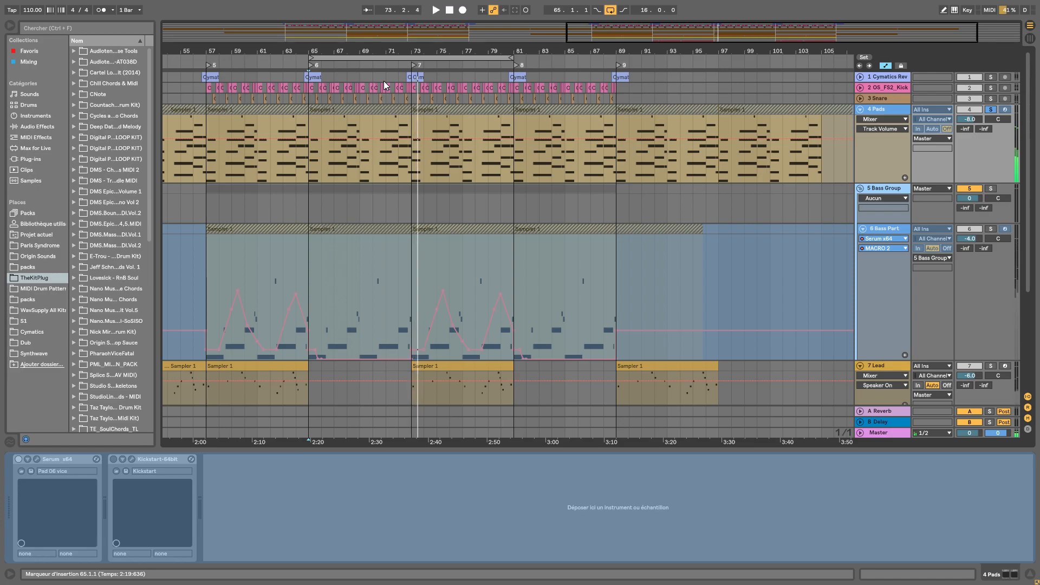
View the notes of the 4 Pads clip starting at bar 65, and bring up the track's devices.
{"action": "left_click", "coordinate": [363, 116]}
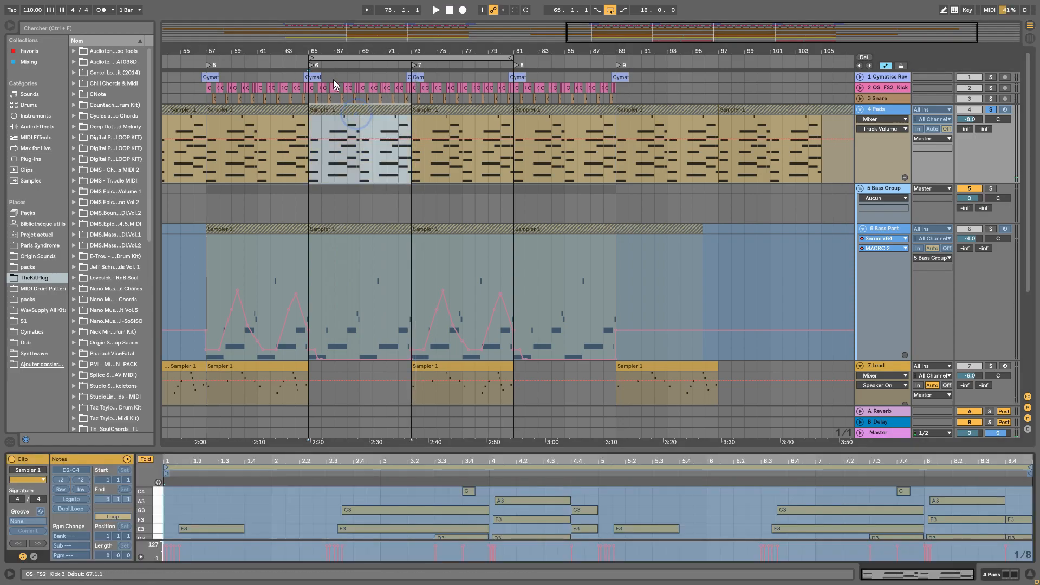
{"action": "left_click_drag", "start_coordinate": [313, 44], "coordinate": [352, 69]}
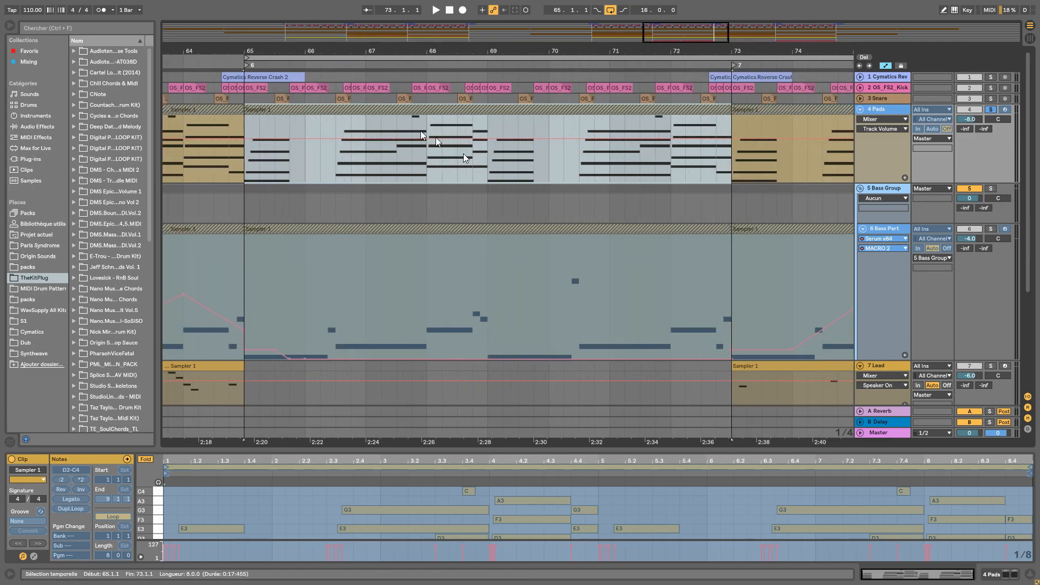
{"action": "left_click", "coordinate": [877, 111]}
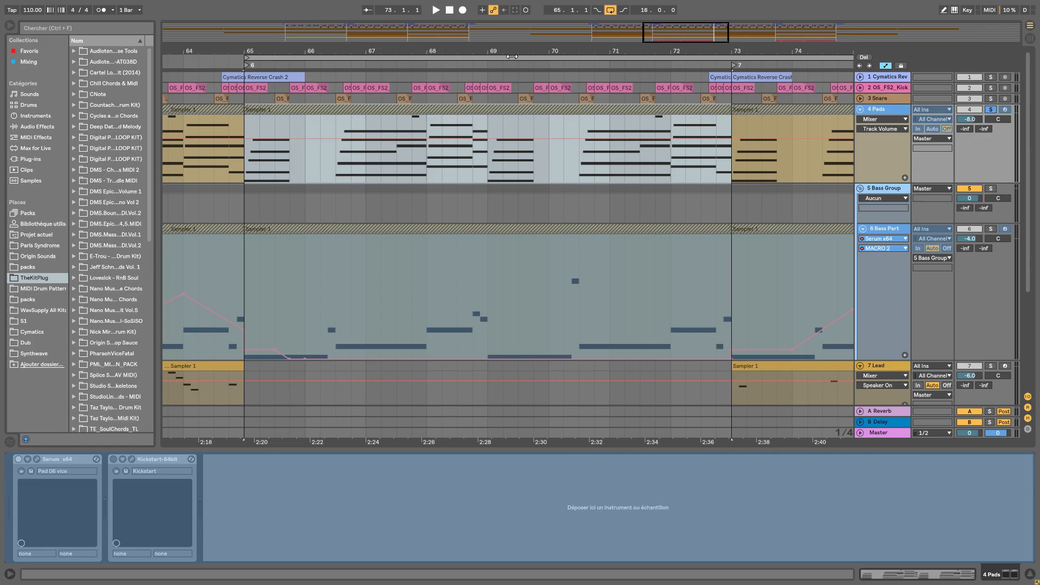
{"action": "key", "text": "minus"}
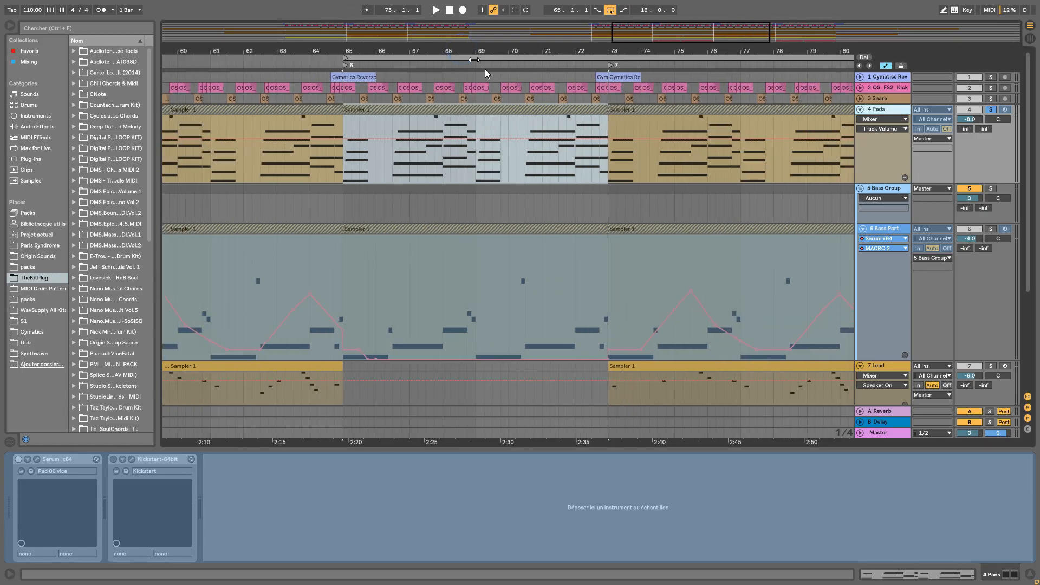
Solo the 6 Bass Part track and play it back from the locator at bar 65.
{"action": "left_click", "coordinate": [884, 231]}
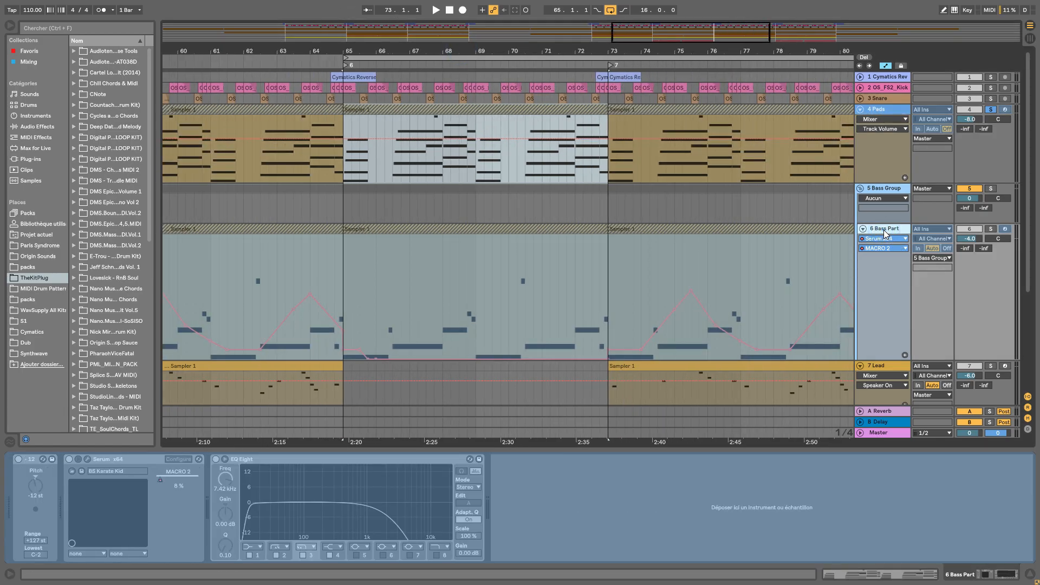
{"action": "right_click", "coordinate": [884, 233]}
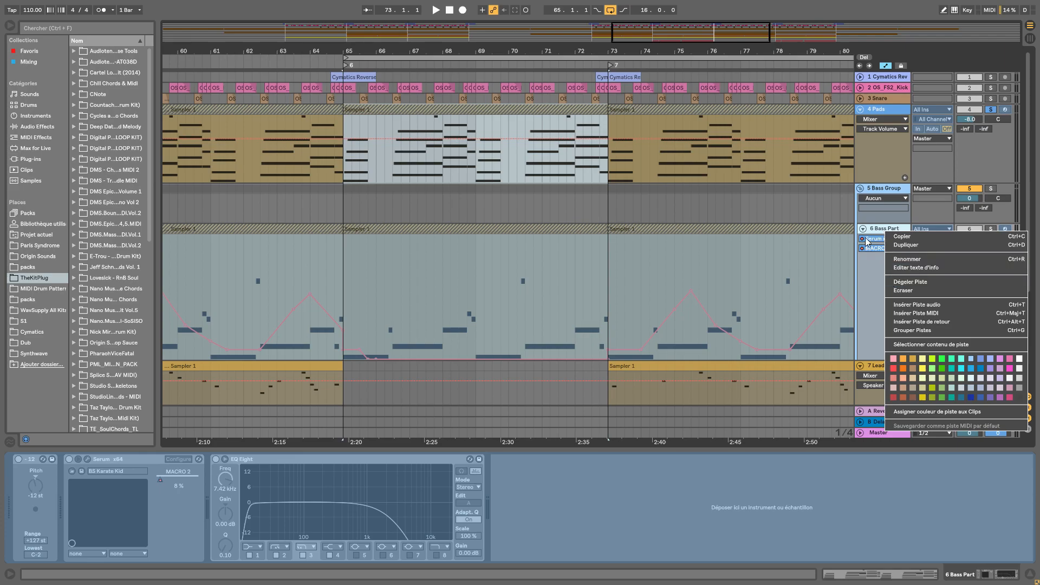
{"action": "left_click", "coordinate": [900, 283]}
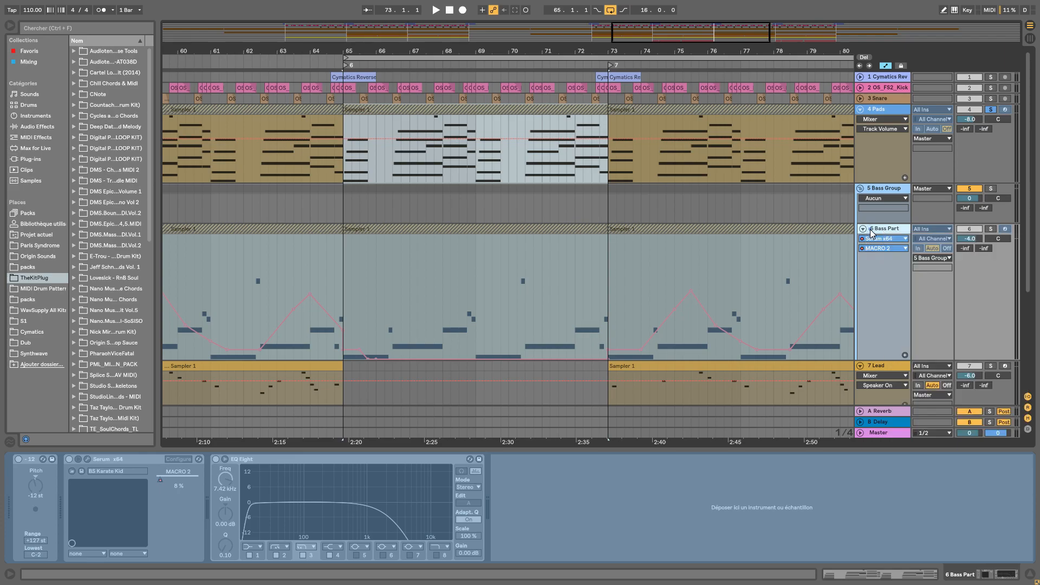
{"action": "left_click", "coordinate": [990, 230]}
{"action": "left_click_drag", "start_coordinate": [523, 34], "coordinate": [525, 19]}
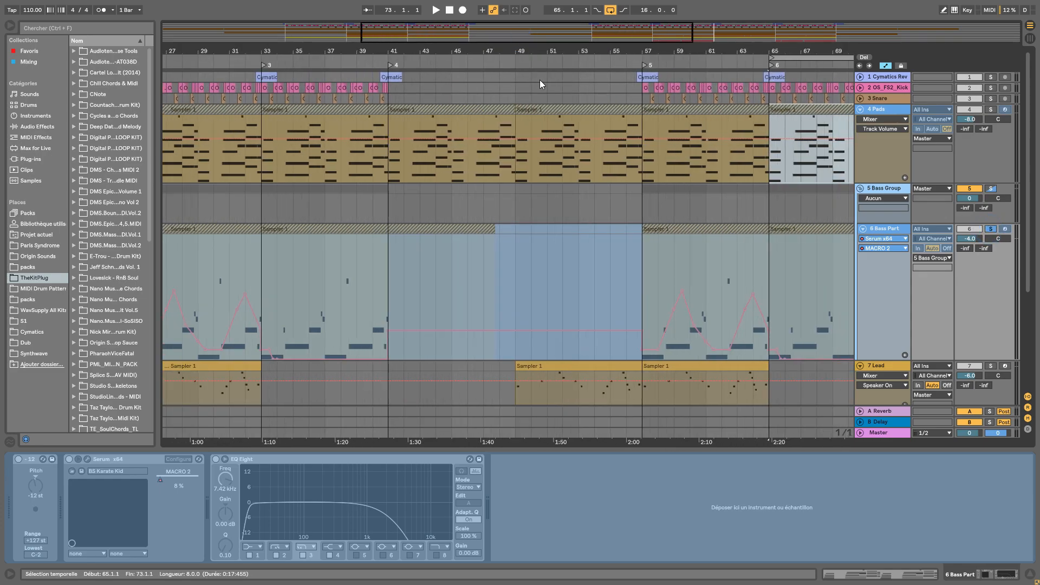
{"action": "left_click_drag", "start_coordinate": [288, 51], "coordinate": [372, 27]}
{"action": "left_click_drag", "start_coordinate": [572, 55], "coordinate": [439, 98]}
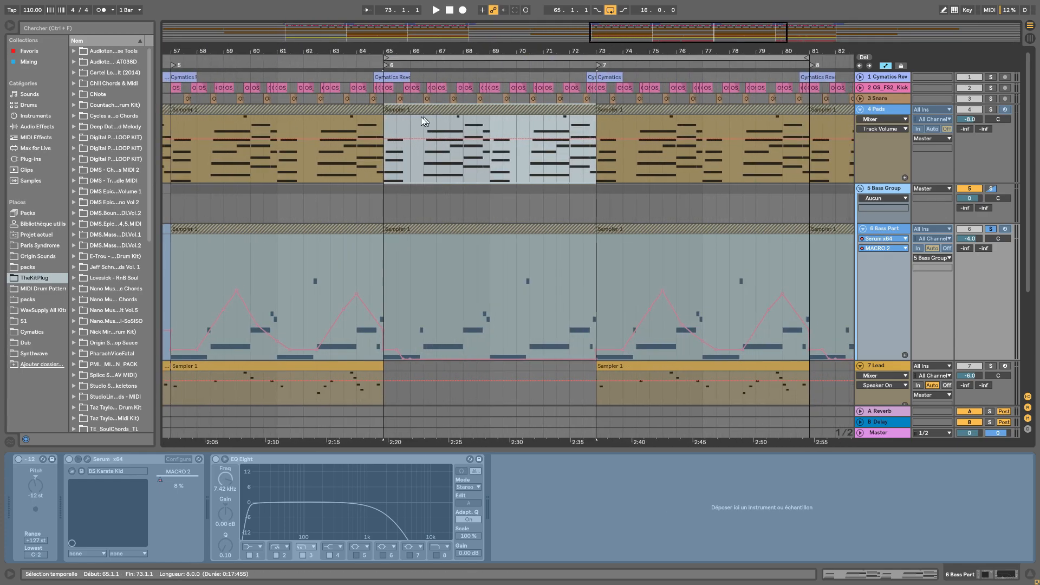
{"action": "left_click", "coordinate": [386, 67]}
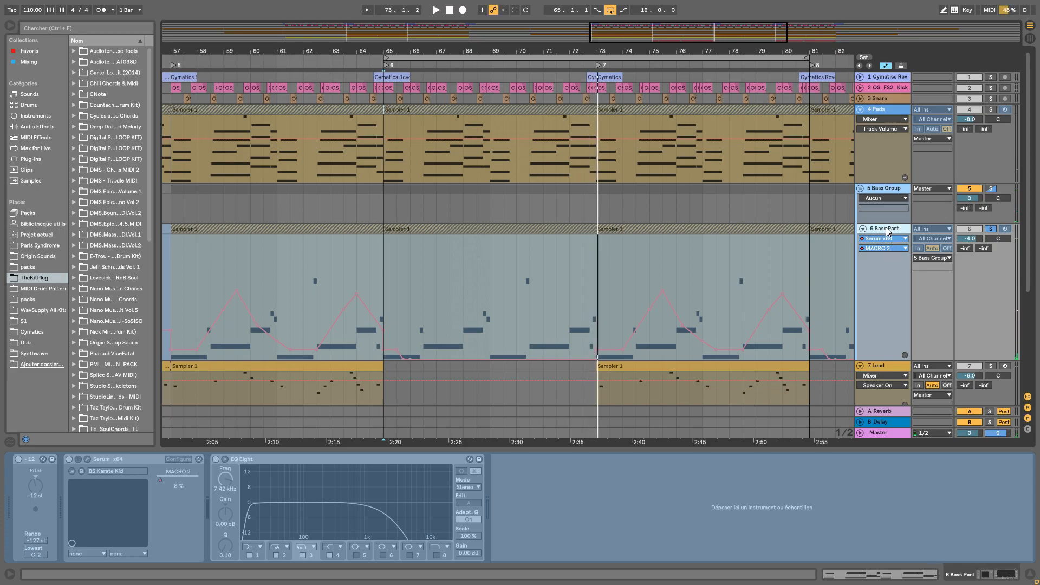
Unfreeze the 6 Bass Part track and inspect its BS Karate Kid preset in an enlarged Serum window.
{"action": "right_click", "coordinate": [887, 228]}
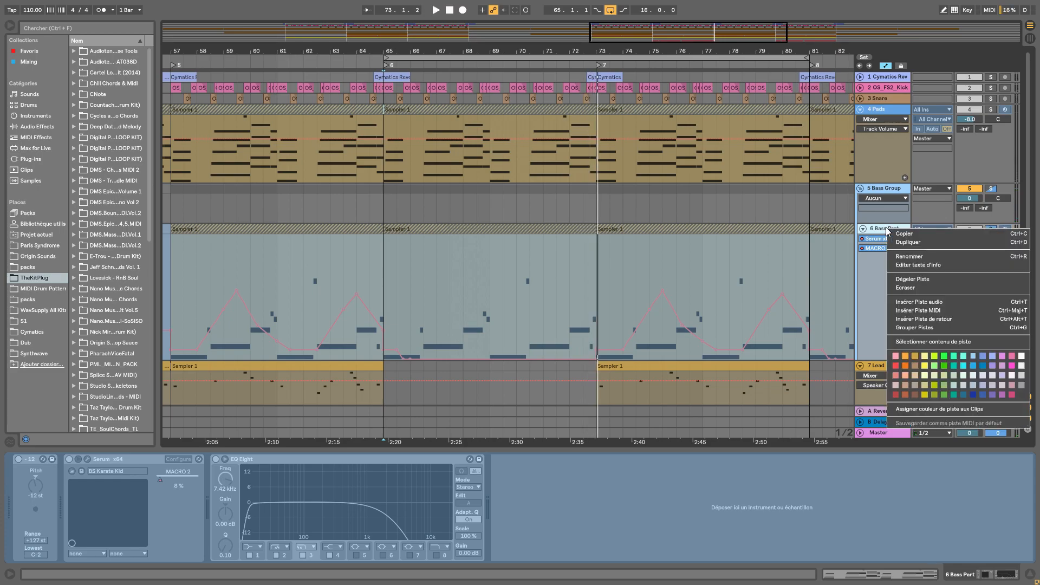
{"action": "left_click", "coordinate": [908, 280]}
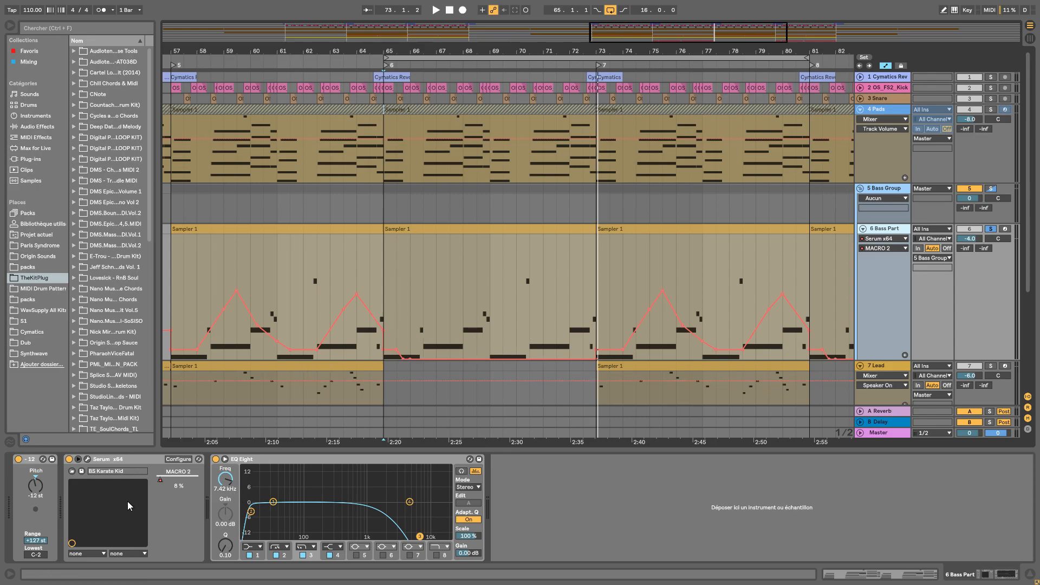
{"action": "left_click", "coordinate": [93, 459]}
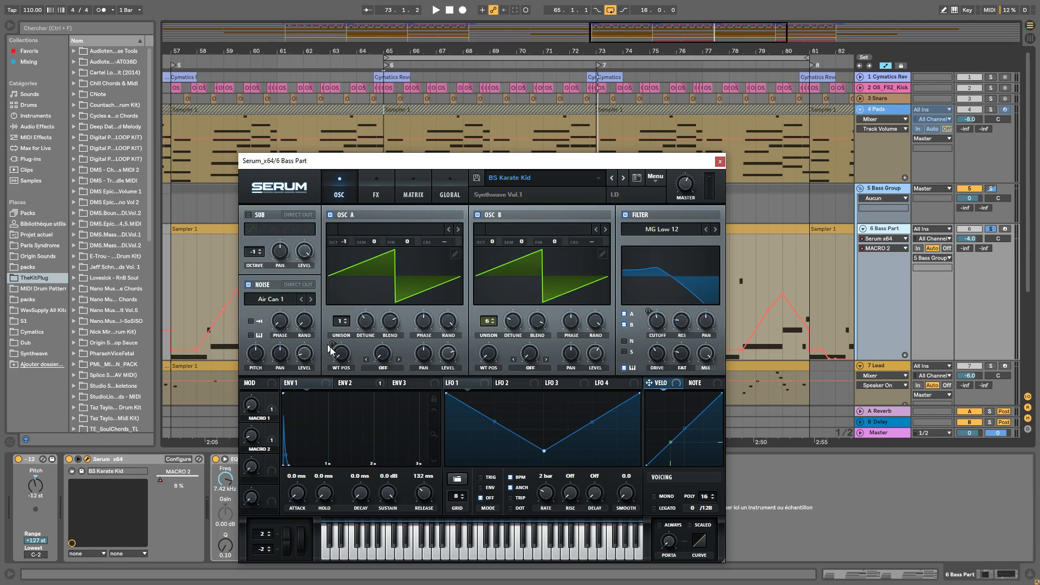
{"action": "left_click_drag", "start_coordinate": [462, 163], "coordinate": [417, 83]}
{"action": "left_click_drag", "start_coordinate": [677, 481], "coordinate": [748, 539]}
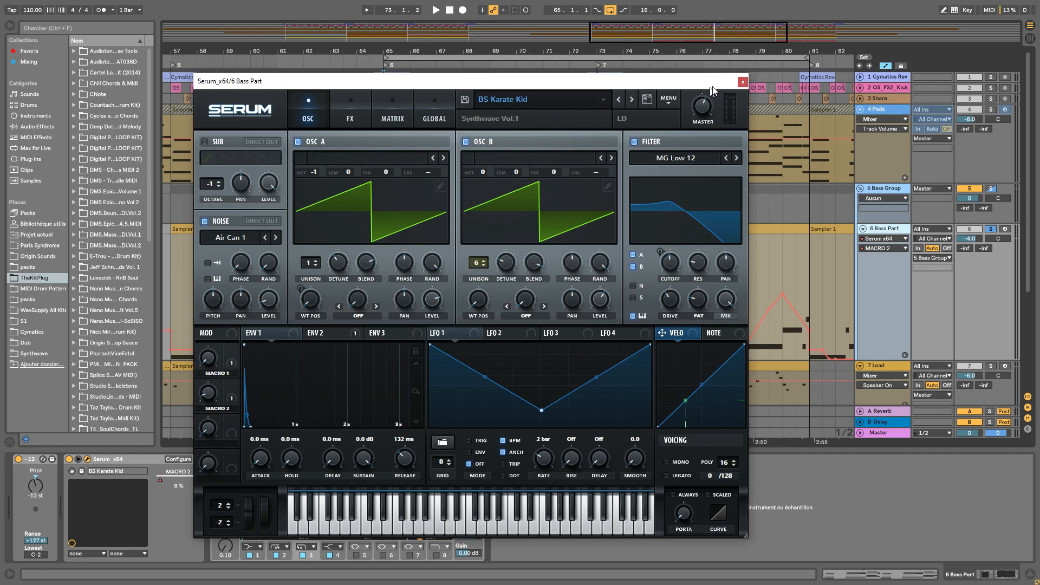
{"action": "left_click", "coordinate": [742, 81]}
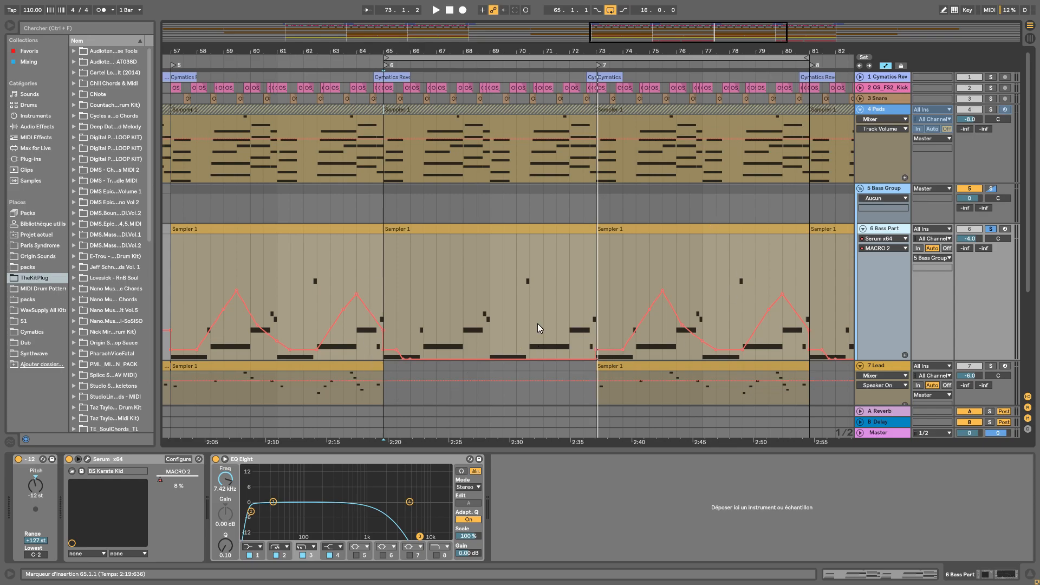
Examine the notes of the 6 Bass Part clip starting at bar 65 in an enlarged piano roll.
{"action": "left_click", "coordinate": [437, 226]}
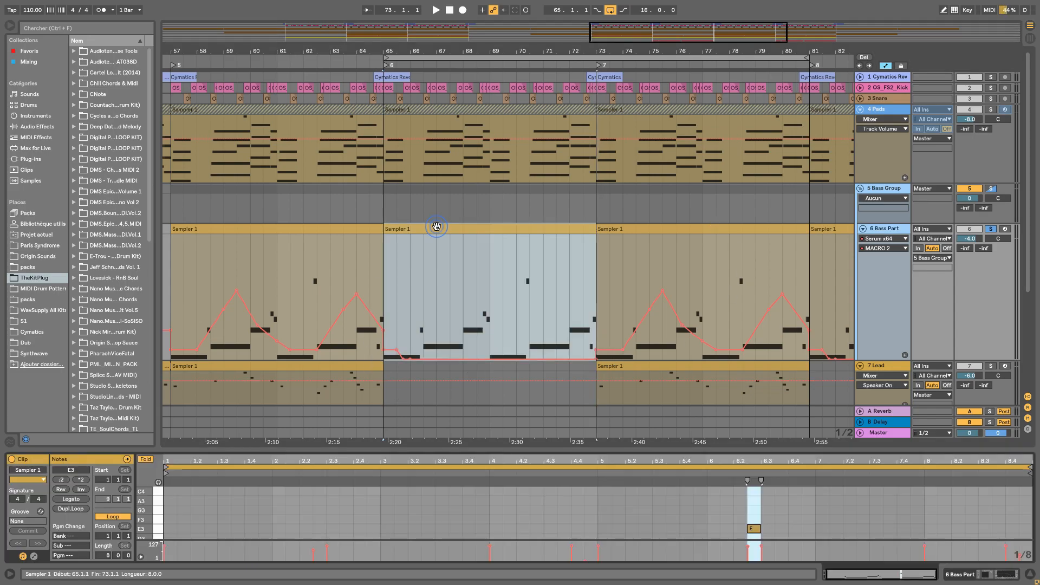
{"action": "left_click_drag", "start_coordinate": [480, 450], "coordinate": [480, 257]}
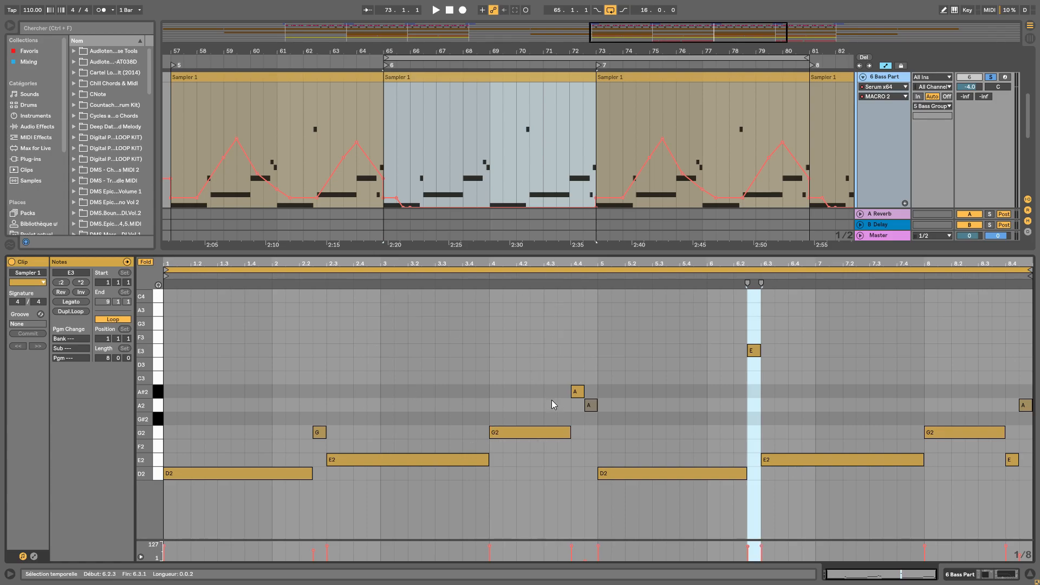
{"action": "left_click_drag", "start_coordinate": [577, 251], "coordinate": [590, 561]}
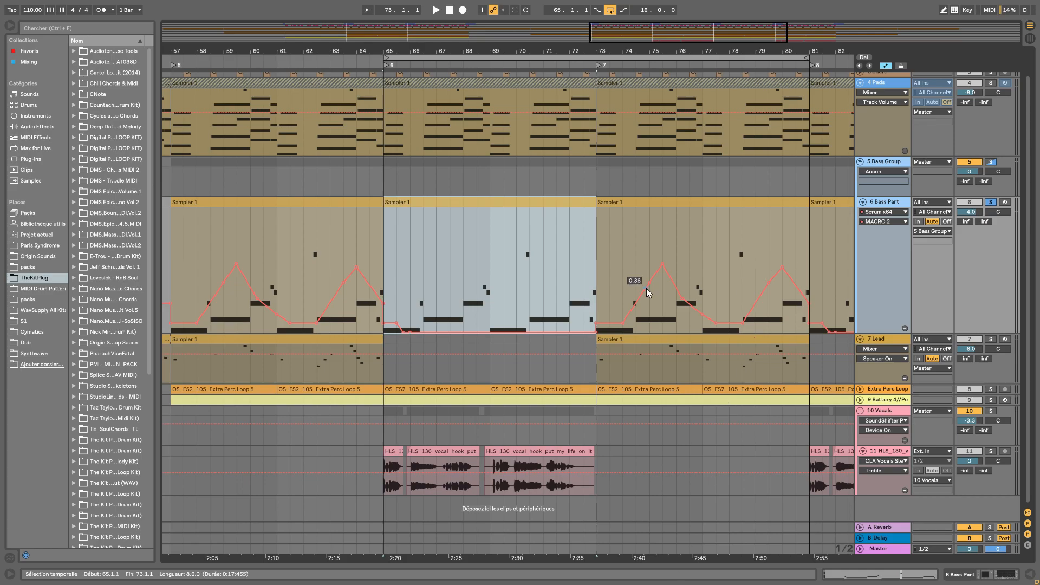
Freeze the 6 Bass Part track again and fold it.
{"action": "right_click", "coordinate": [881, 202]}
{"action": "left_click", "coordinate": [910, 252]}
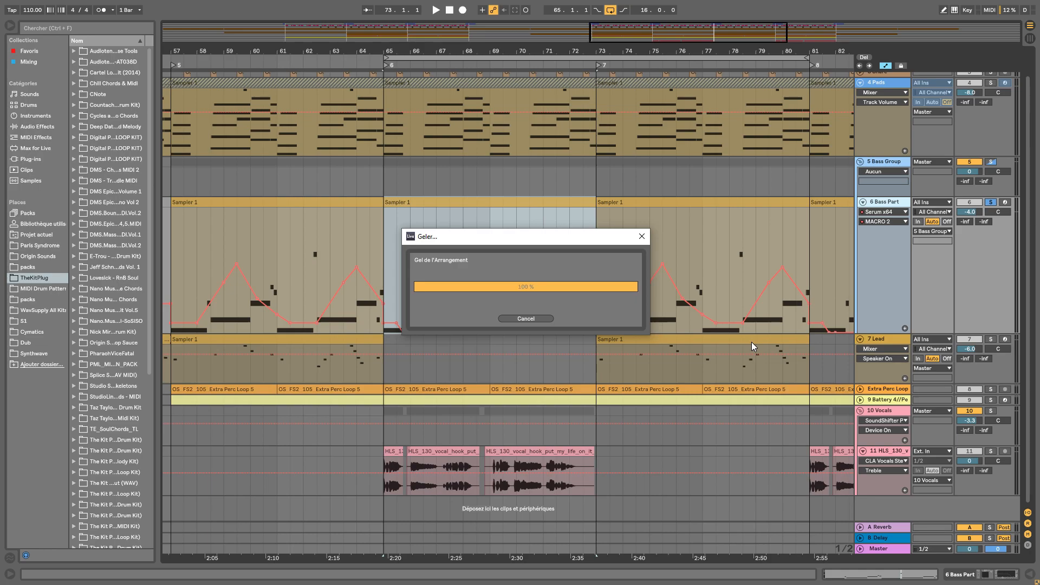
{"action": "left_click", "coordinate": [862, 202]}
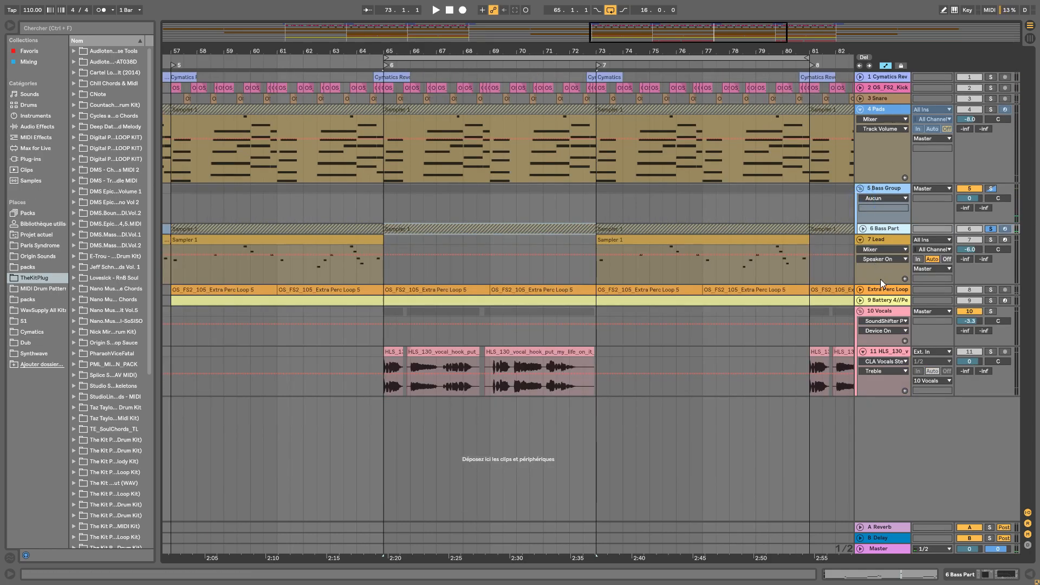
Make the 7 Lead track taller with its devices shown, and set the arrangement loop to bars 73 to 81.
{"action": "left_click_drag", "start_coordinate": [874, 284], "coordinate": [874, 372]}
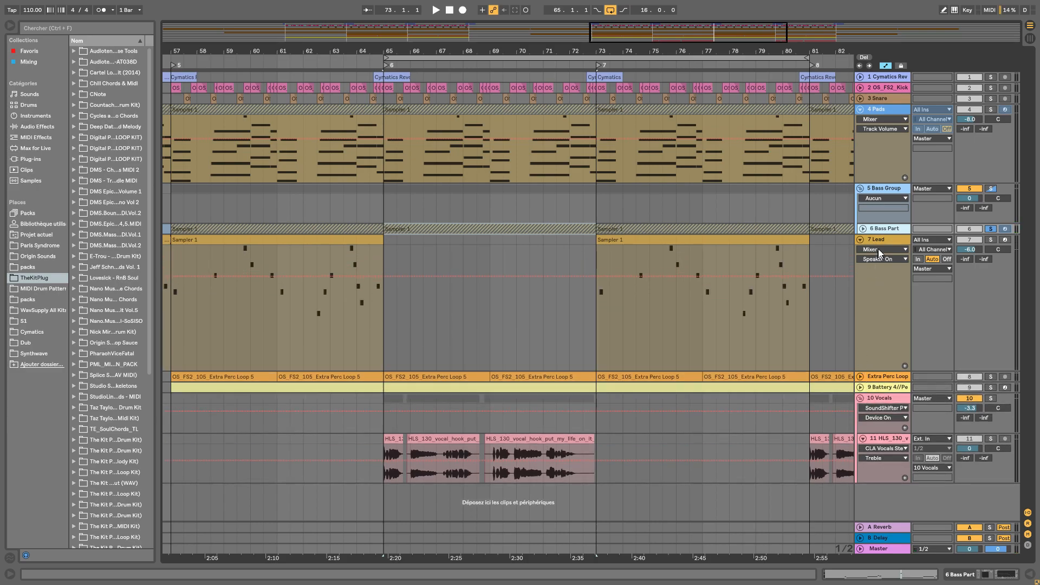
{"action": "left_click", "coordinate": [879, 240]}
{"action": "left_click_drag", "start_coordinate": [698, 52], "coordinate": [659, 41]}
{"action": "left_click_drag", "start_coordinate": [445, 57], "coordinate": [590, 57]}
{"action": "left_click_drag", "start_coordinate": [678, 43], "coordinate": [672, 98]}
{"action": "left_click", "coordinate": [880, 240]}
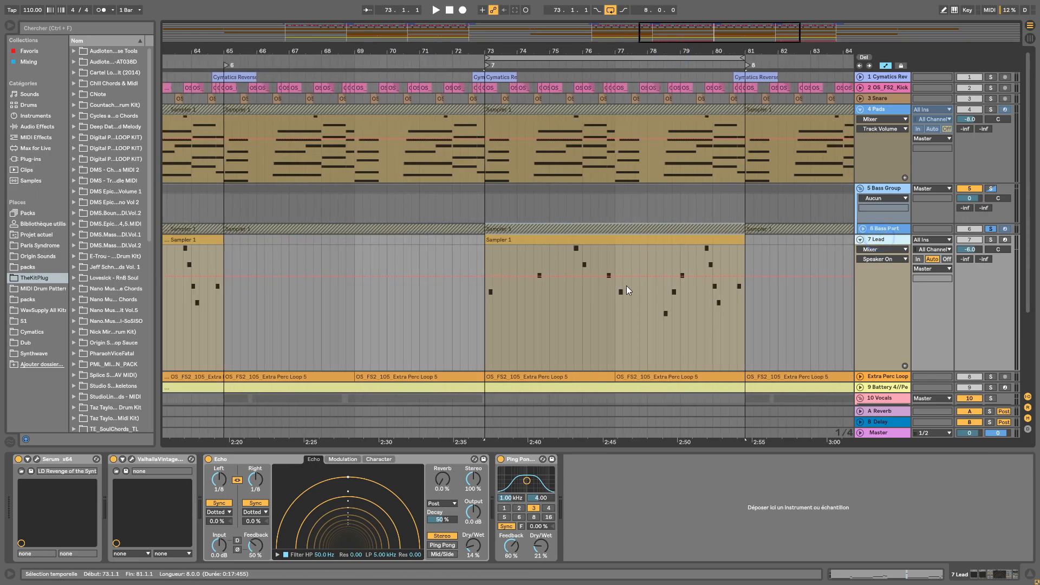
Inspect the 7 Lead track's Serum preset LD Revenge of the Synth and its ValhallaVintageVerb settings, closing each plugin window.
{"action": "left_click", "coordinate": [37, 459]}
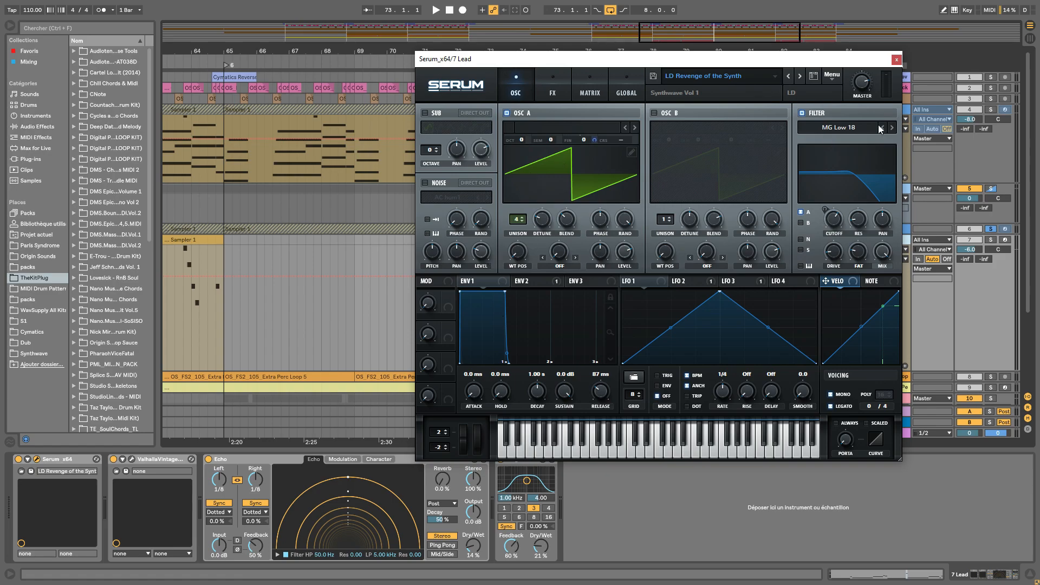
{"action": "left_click", "coordinate": [897, 60]}
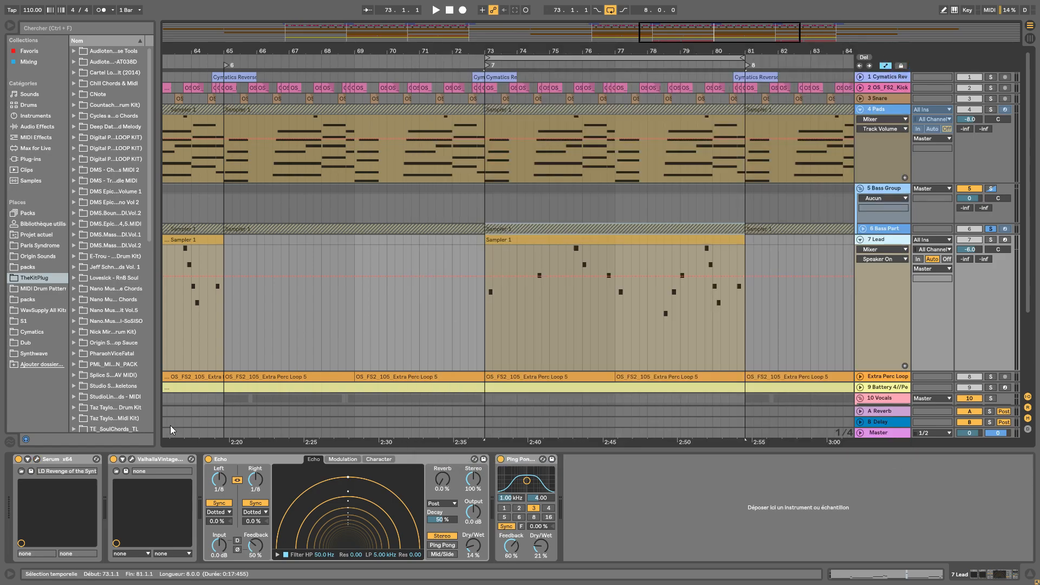
{"action": "left_click", "coordinate": [131, 459]}
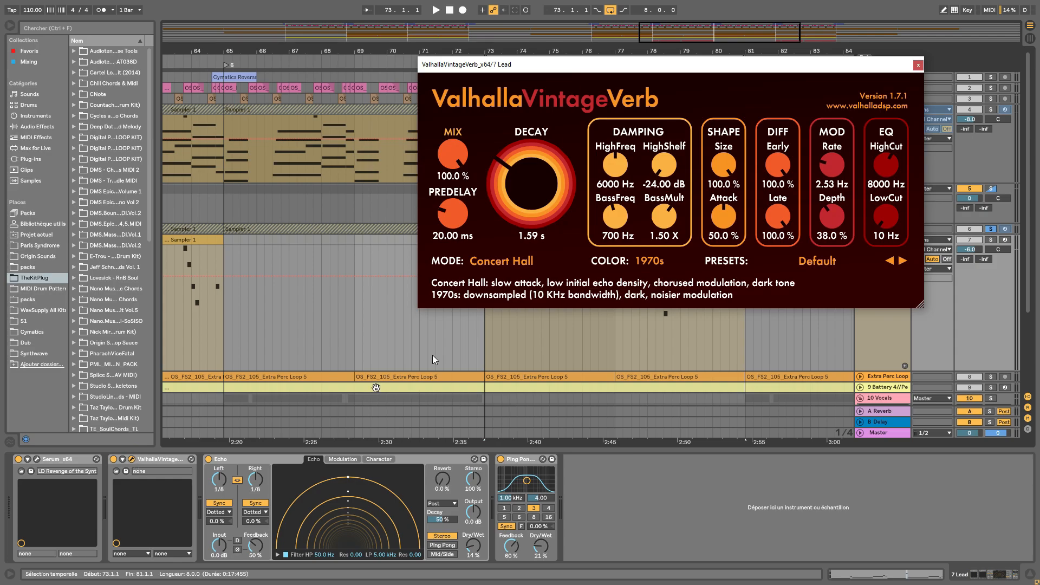
{"action": "left_click", "coordinate": [918, 65]}
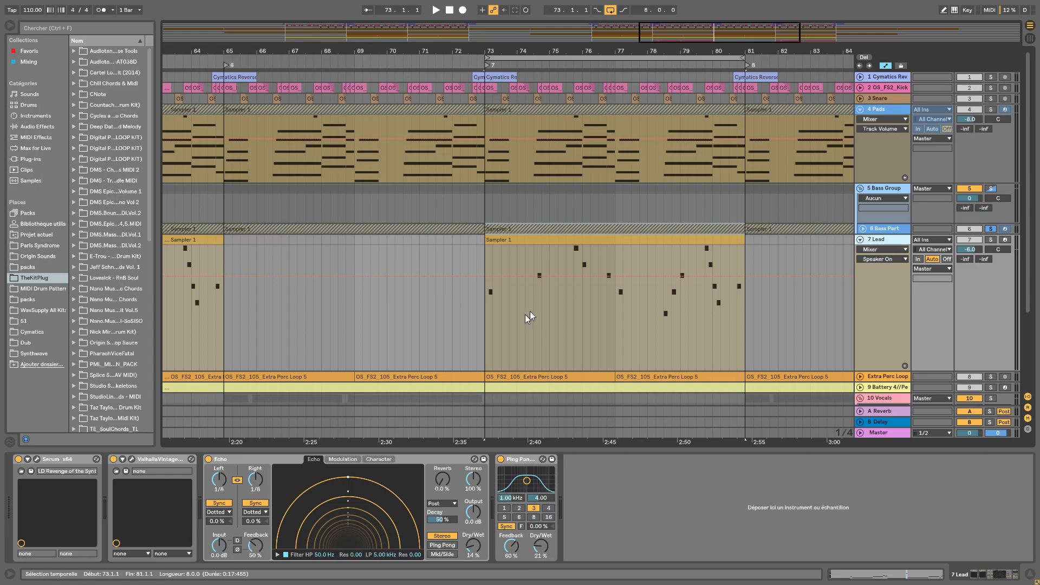
Examine the notes of the 7 Lead clip starting at bar 73 in an enlarged piano roll, and close the clip view.
{"action": "left_click", "coordinate": [554, 243]}
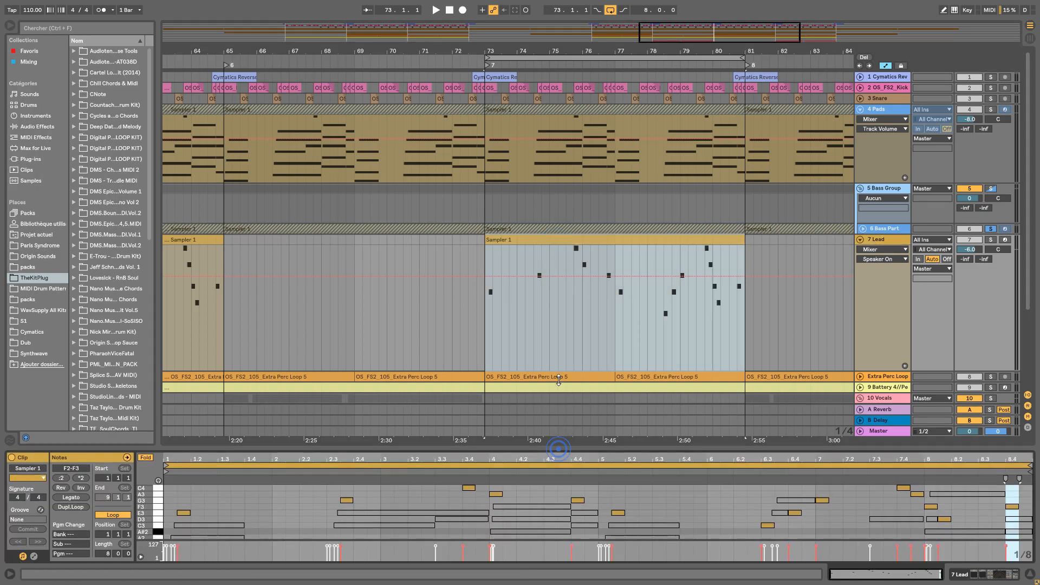
{"action": "left_click_drag", "start_coordinate": [558, 454], "coordinate": [534, 182]}
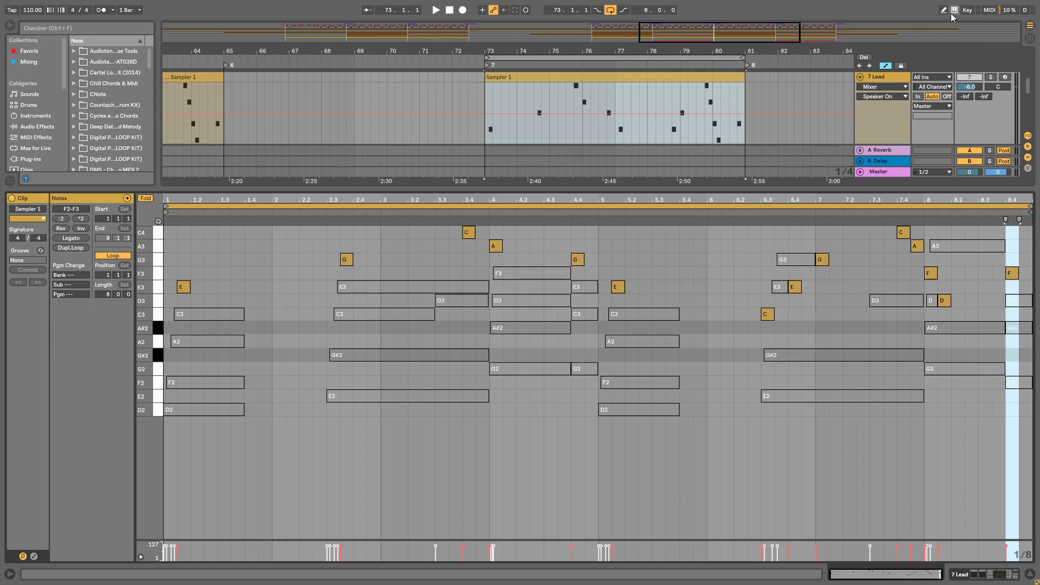
{"action": "left_click_drag", "start_coordinate": [684, 190], "coordinate": [771, 464]}
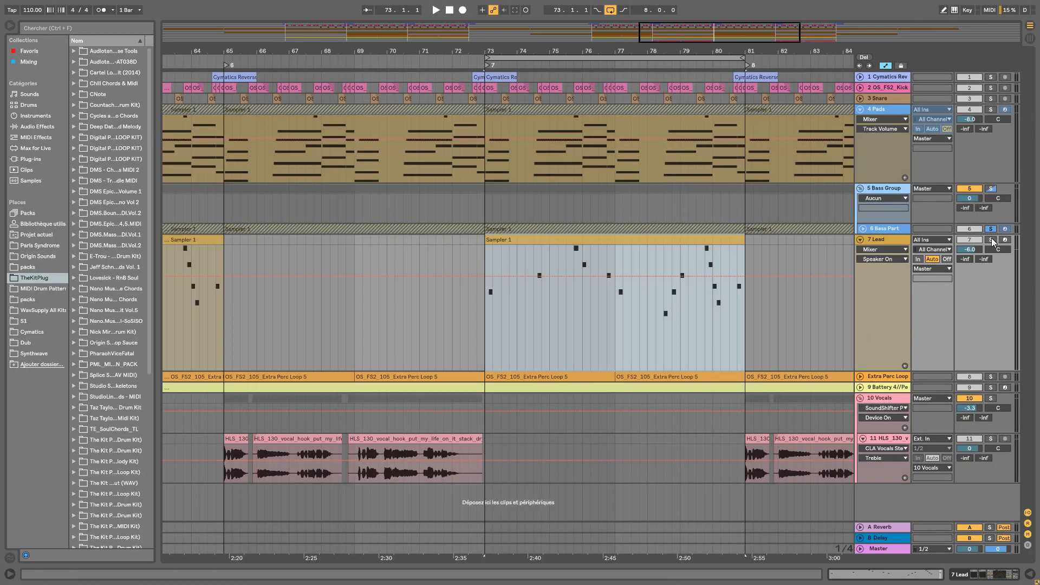
Solo the 7 Lead track and play the loop from bar 73, stopping after listening.
{"action": "left_click", "coordinate": [991, 240]}
{"action": "left_click", "coordinate": [485, 68]}
{"action": "key", "text": "space"}
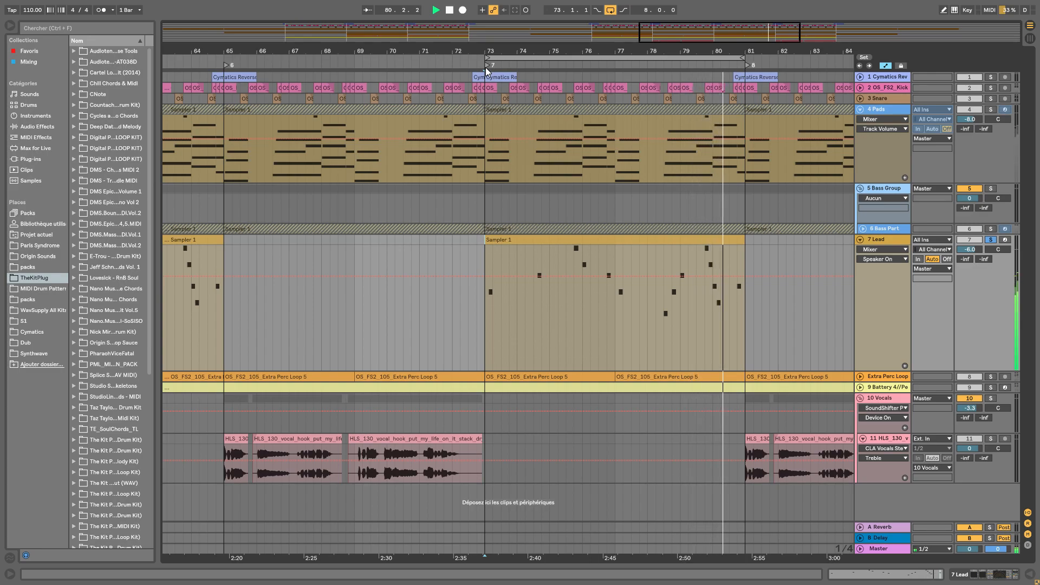
{"action": "key", "text": "space"}
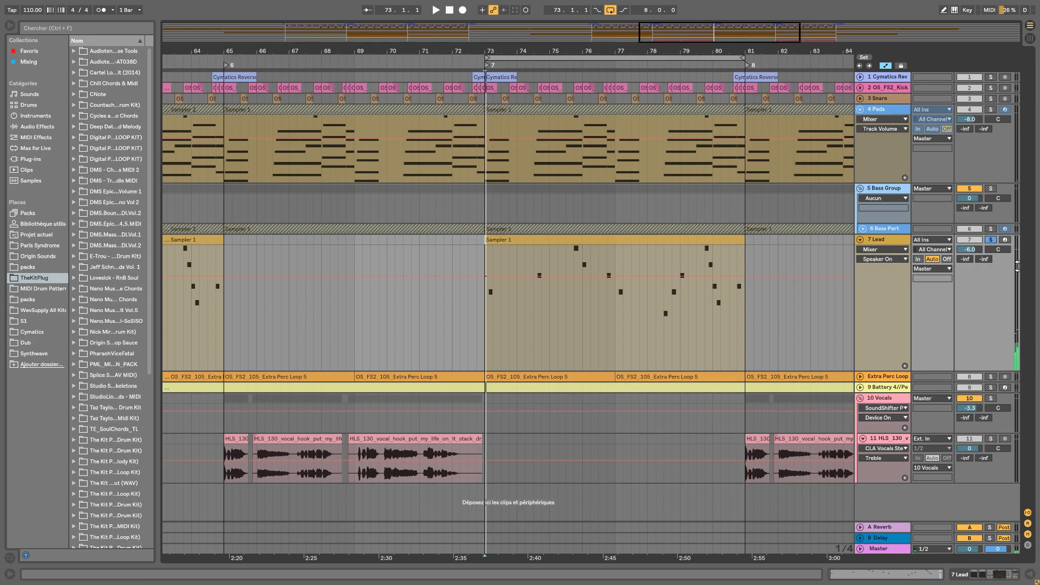
Add 6 Bass Part and 4 Pads to the soloed lead, unfold the bass track, and play the three parts together from bar 73.
{"action": "left_click", "coordinate": [989, 229]}
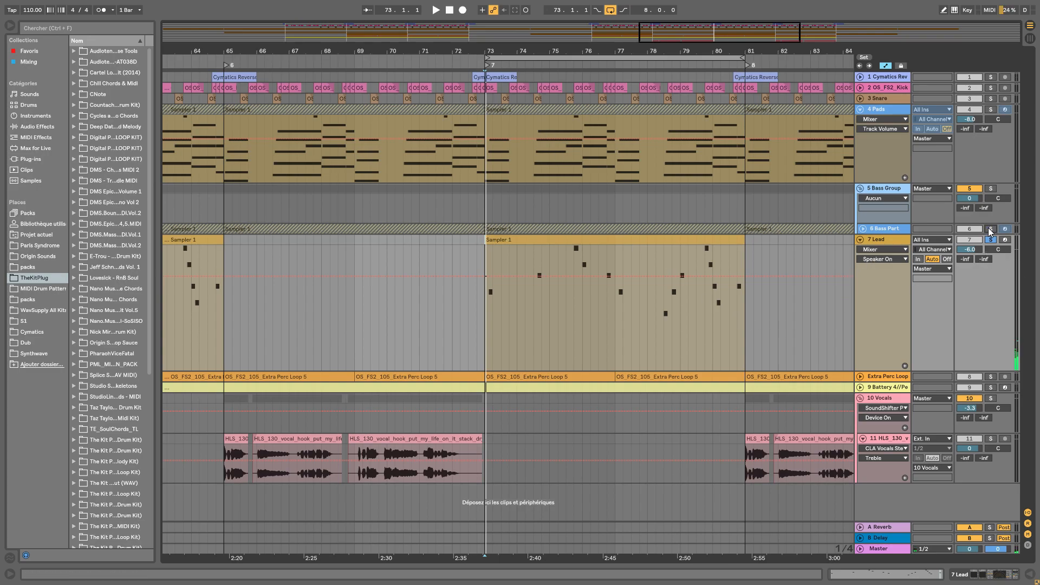
{"action": "left_click", "coordinate": [866, 229]}
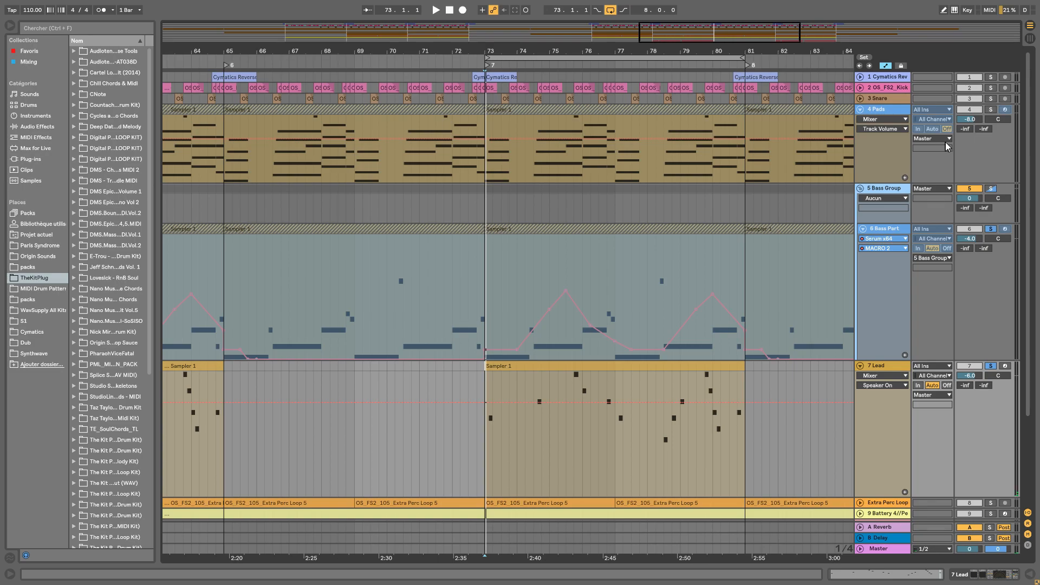
{"action": "left_click", "coordinate": [991, 110]}
{"action": "key", "text": "space"}
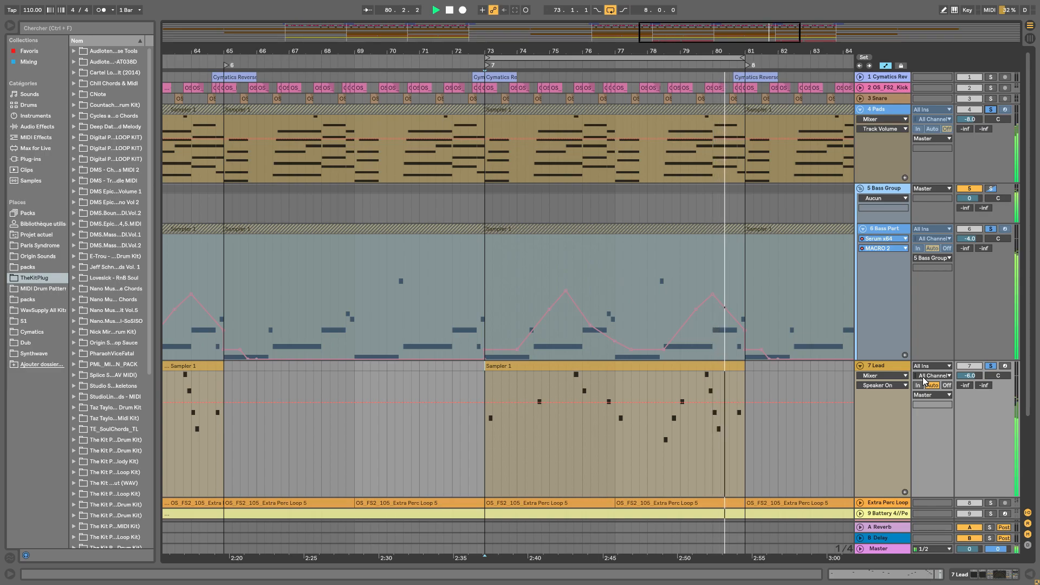
{"action": "key", "text": "space"}
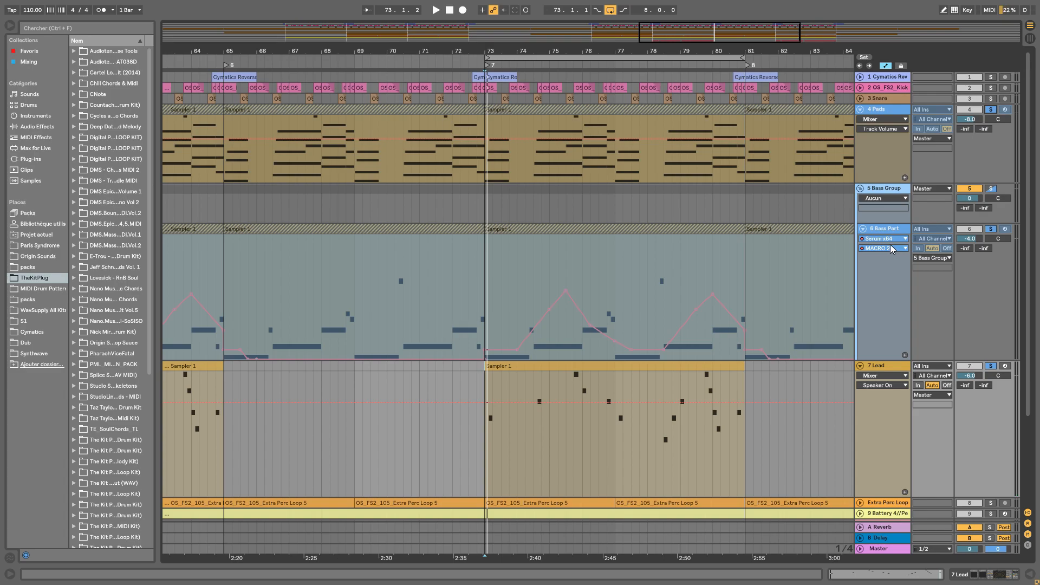
Solo the 5 Bass Group and compare its playback with the sidechain Compressor bypassed and enabled.
{"action": "double_click", "coordinate": [885, 189]}
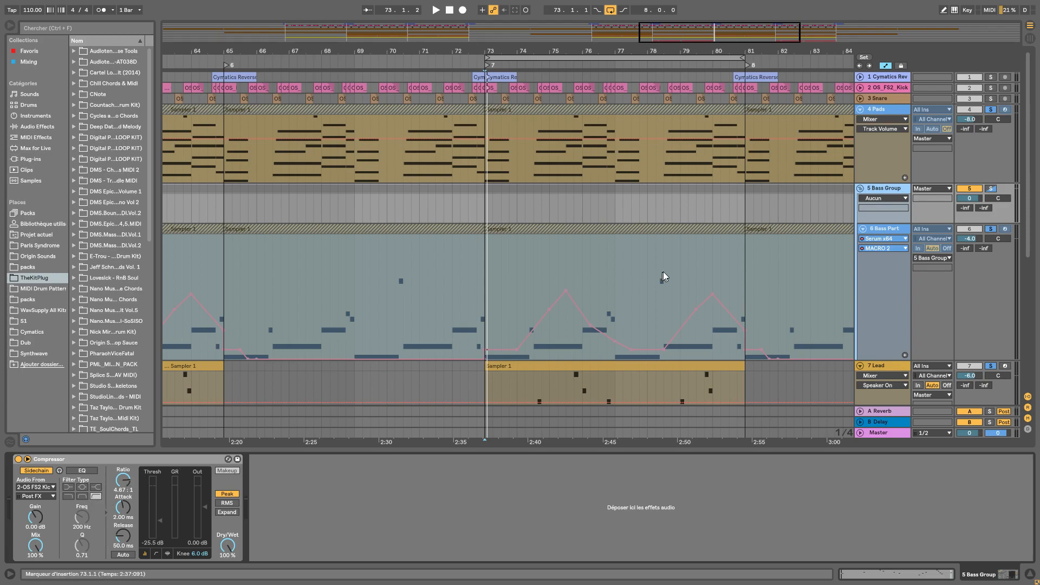
{"action": "left_click", "coordinate": [991, 188]}
{"action": "key", "text": "space"}
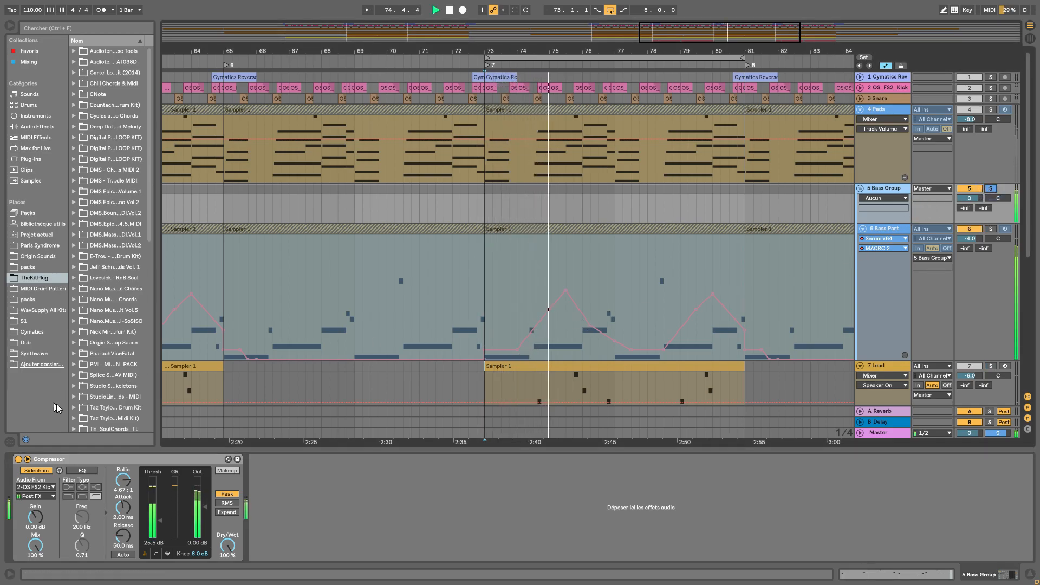
{"action": "left_click", "coordinate": [18, 460]}
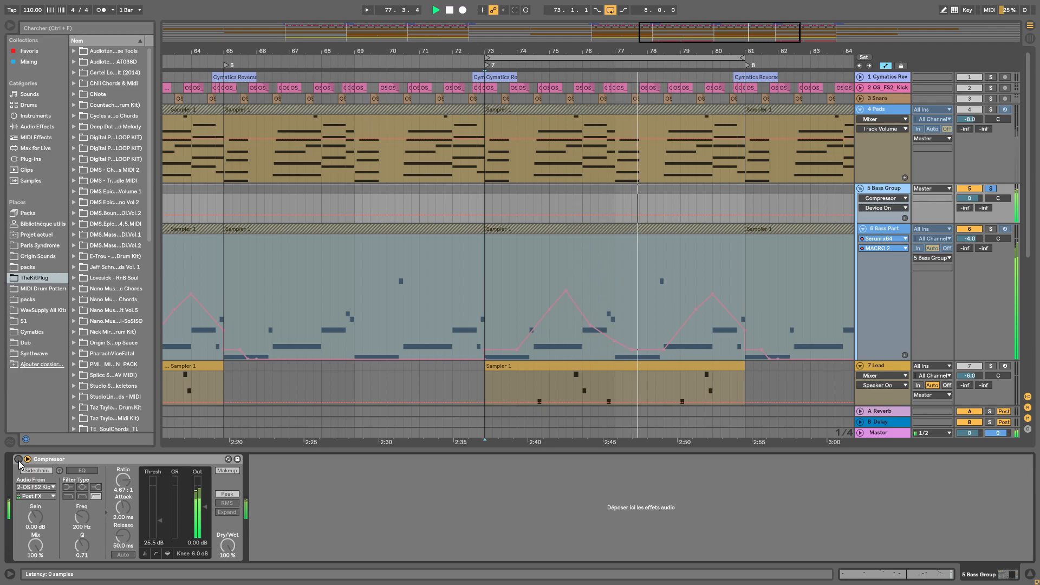
{"action": "left_click", "coordinate": [18, 460]}
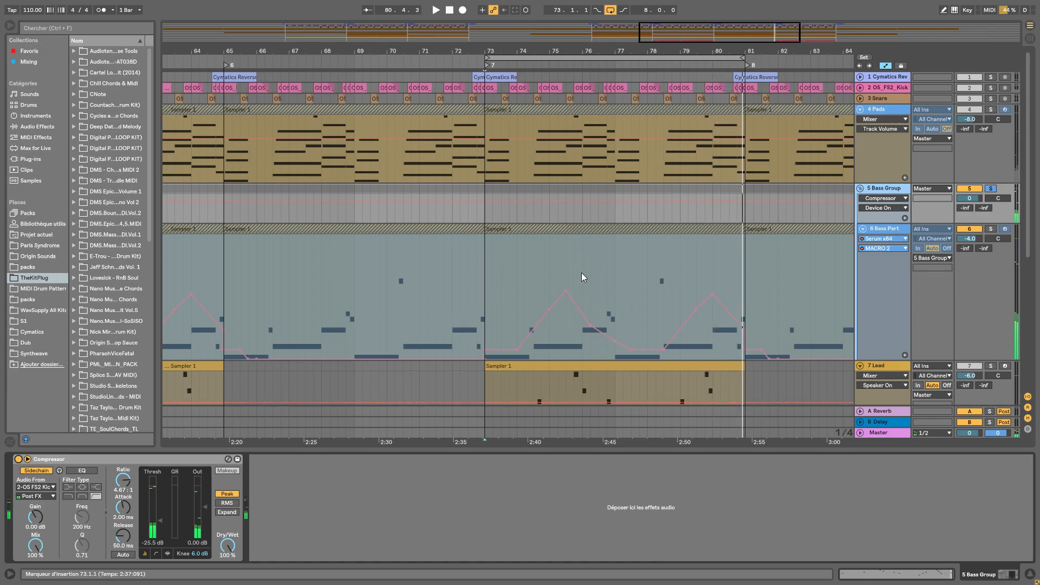
Unsolo the 5 Bass Group, and unfold and select the 2 OS_FS2_Kick track.
{"action": "scroll", "coordinate": [622, 273], "scroll_direction": "down", "scroll_amount": 4}
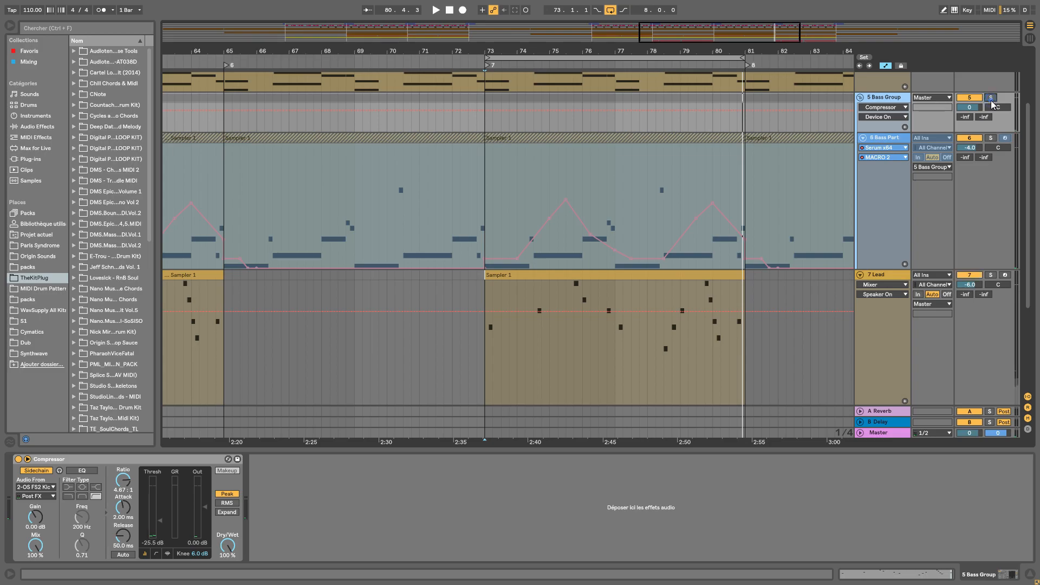
{"action": "scroll", "coordinate": [834, 249], "scroll_direction": "down", "scroll_amount": 4}
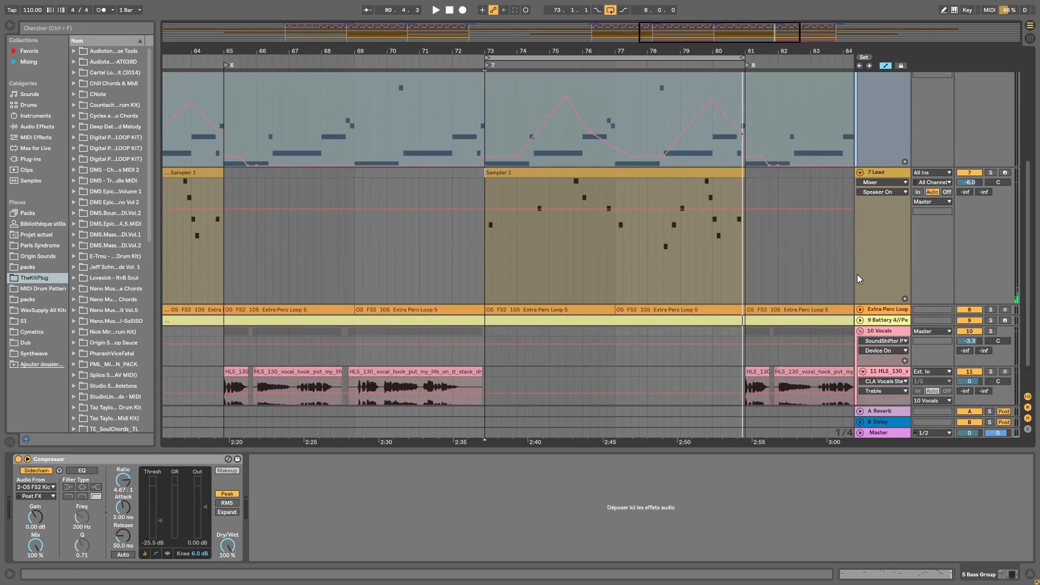
{"action": "scroll", "coordinate": [856, 274], "scroll_direction": "up", "scroll_amount": 7}
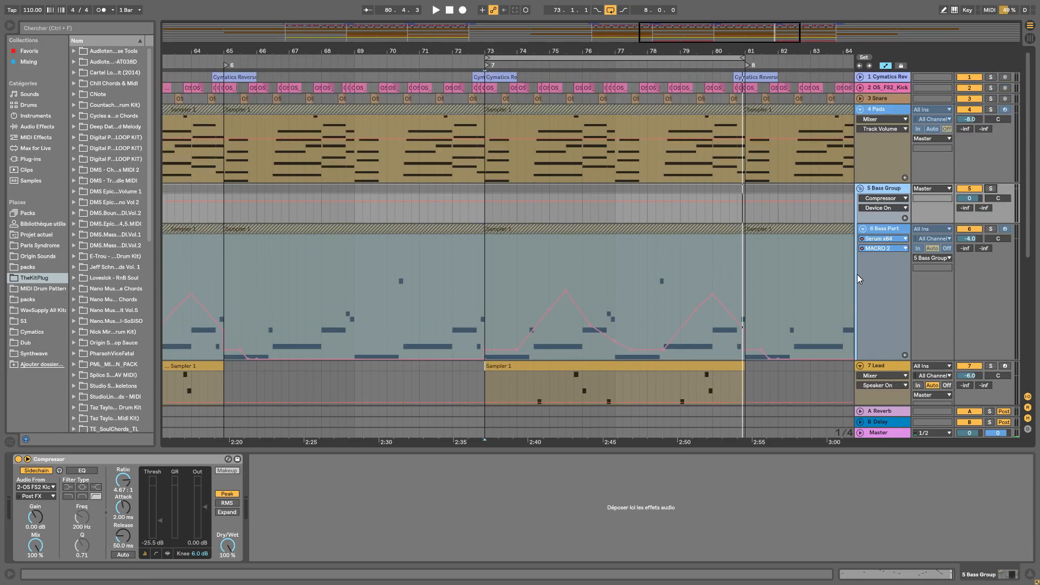
{"action": "left_click", "coordinate": [860, 87]}
{"action": "left_click", "coordinate": [887, 89]}
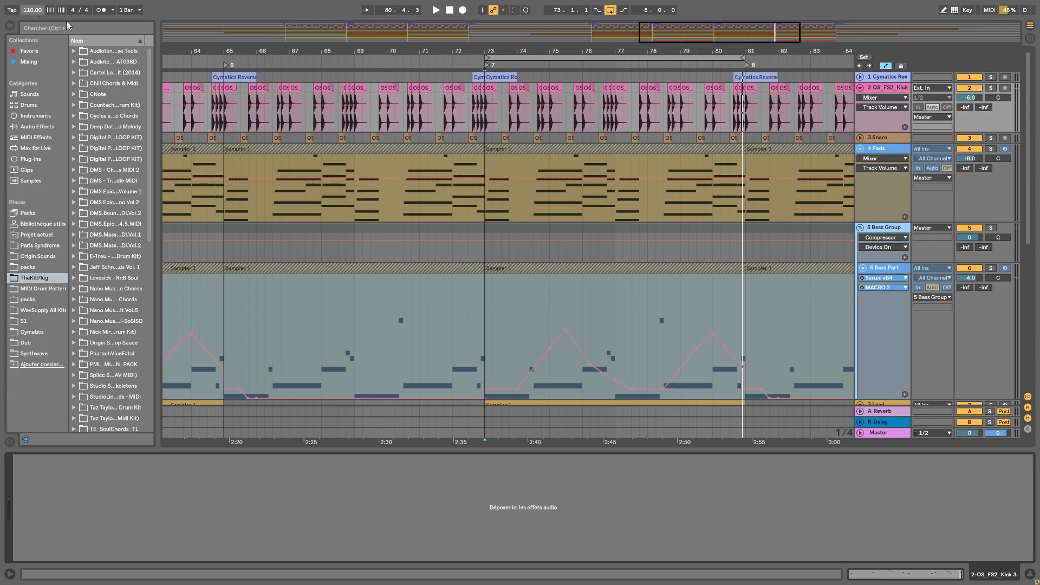
Solo the kick track and play the loop from bar 73 while checking its clip pattern.
{"action": "left_click", "coordinate": [990, 87]}
{"action": "key", "text": "space"}
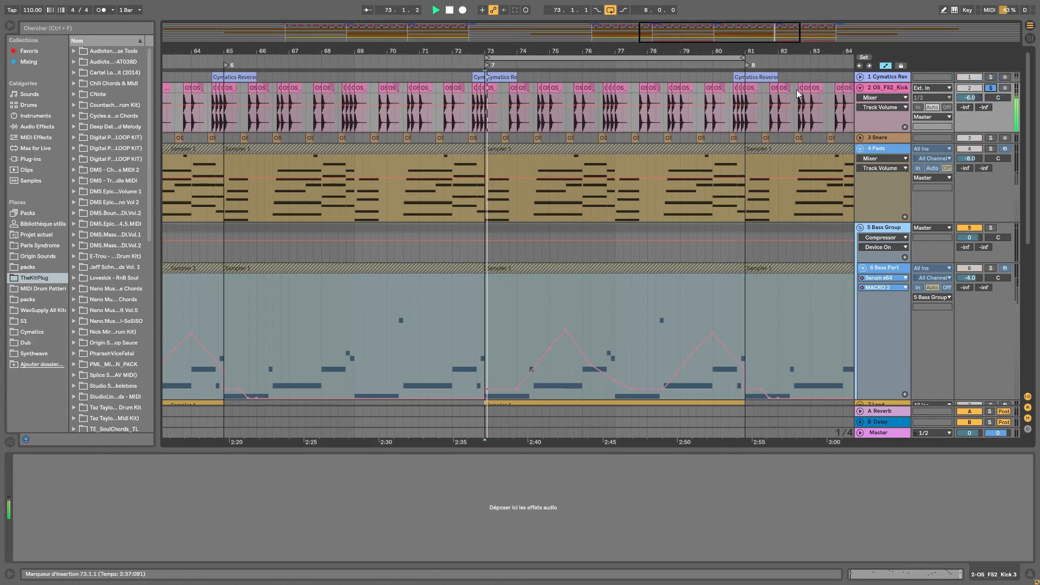
{"action": "left_click_drag", "start_coordinate": [598, 51], "coordinate": [568, 76]}
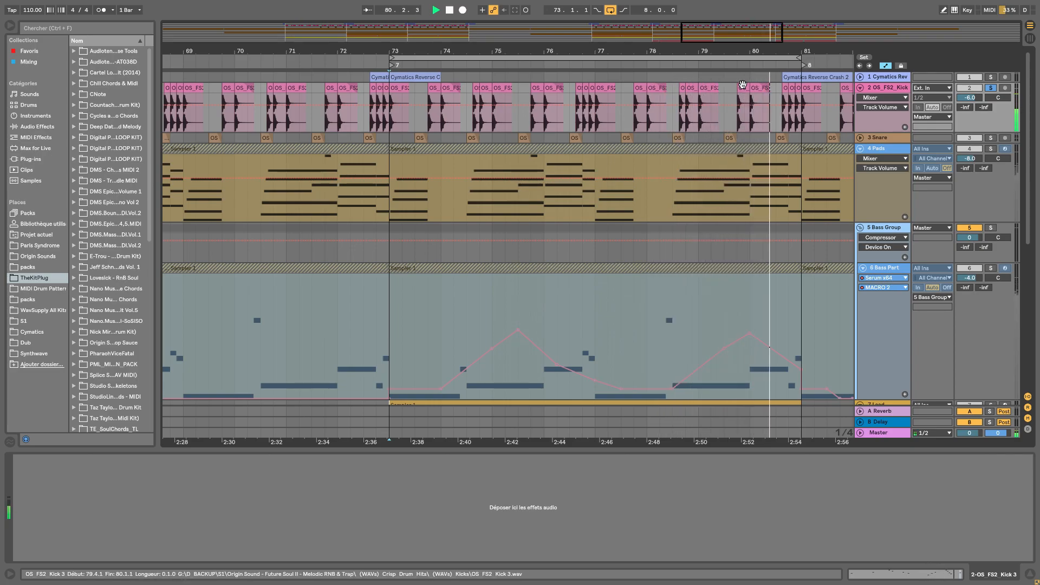
{"action": "key", "text": "space"}
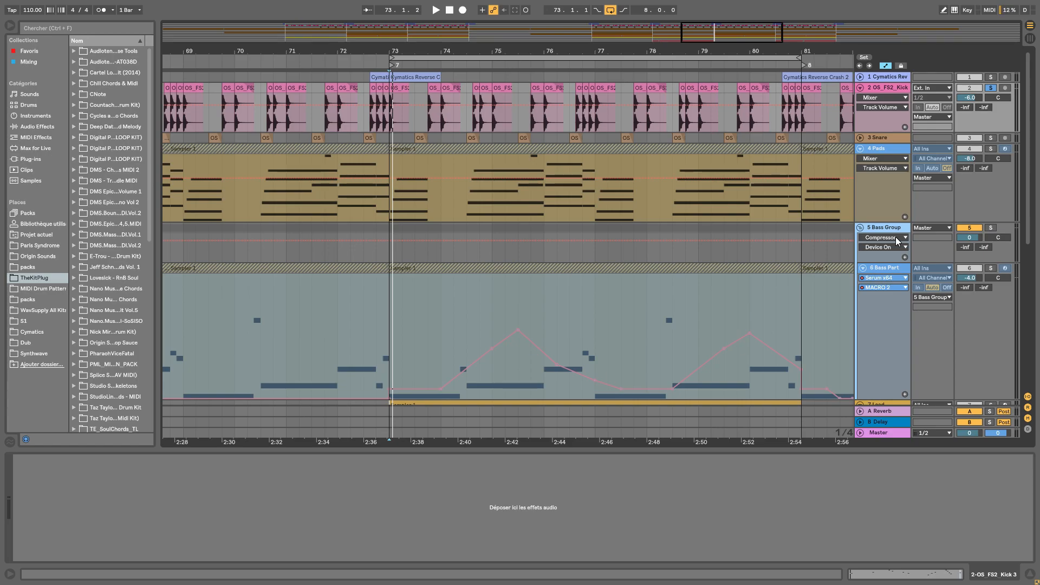
Unfold the 3 Snare track, check its hits against the kick around bar 73, and play both tracks soloed together.
{"action": "left_click", "coordinate": [860, 139]}
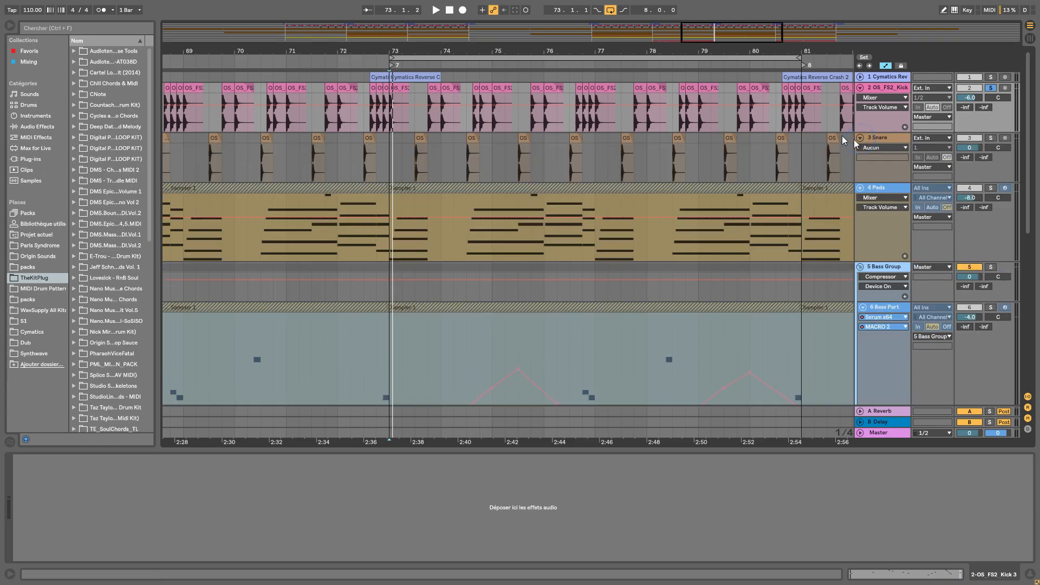
{"action": "left_click_drag", "start_coordinate": [404, 52], "coordinate": [443, 114]}
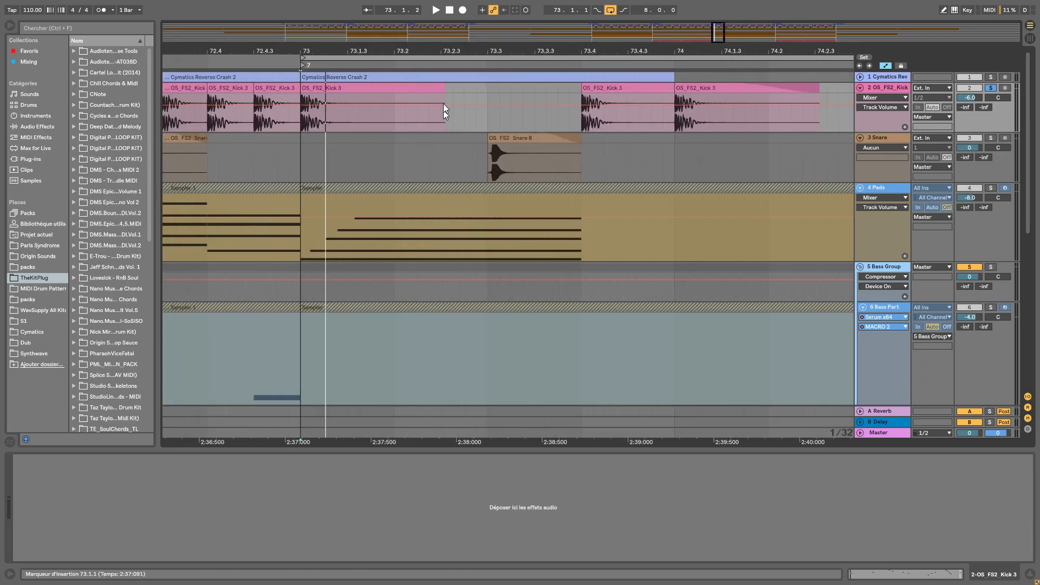
{"action": "left_click_drag", "start_coordinate": [481, 52], "coordinate": [484, 88]}
{"action": "left_click_drag", "start_coordinate": [506, 48], "coordinate": [377, 4]}
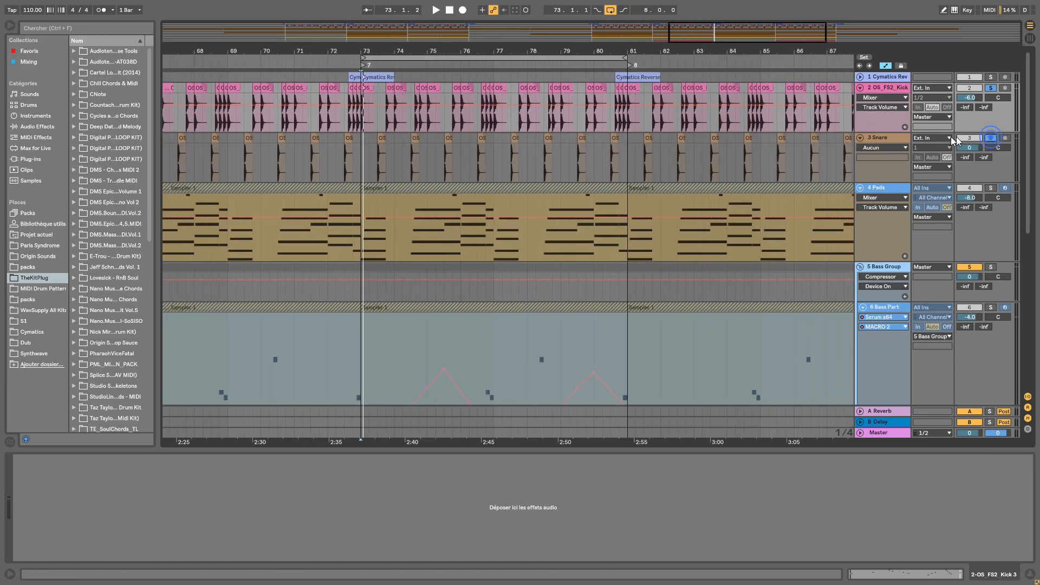
{"action": "left_click", "coordinate": [890, 141]}
{"action": "key", "text": "space"}
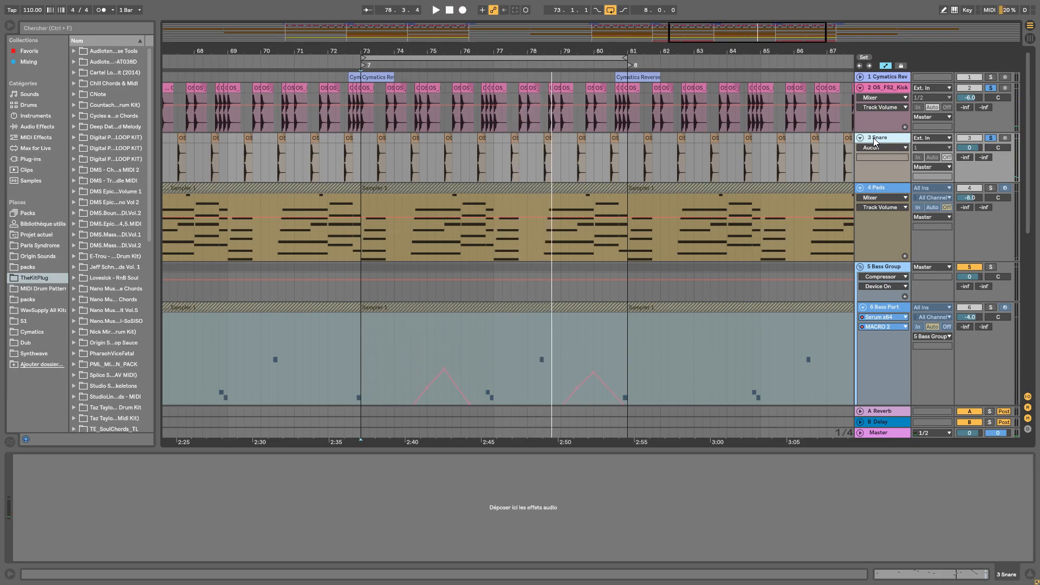
Unfold and enlarge the Extra Perc Loop track, solo it, and show its EQ Eight and Compressor.
{"action": "scroll", "coordinate": [869, 159], "scroll_direction": "down", "scroll_amount": 10}
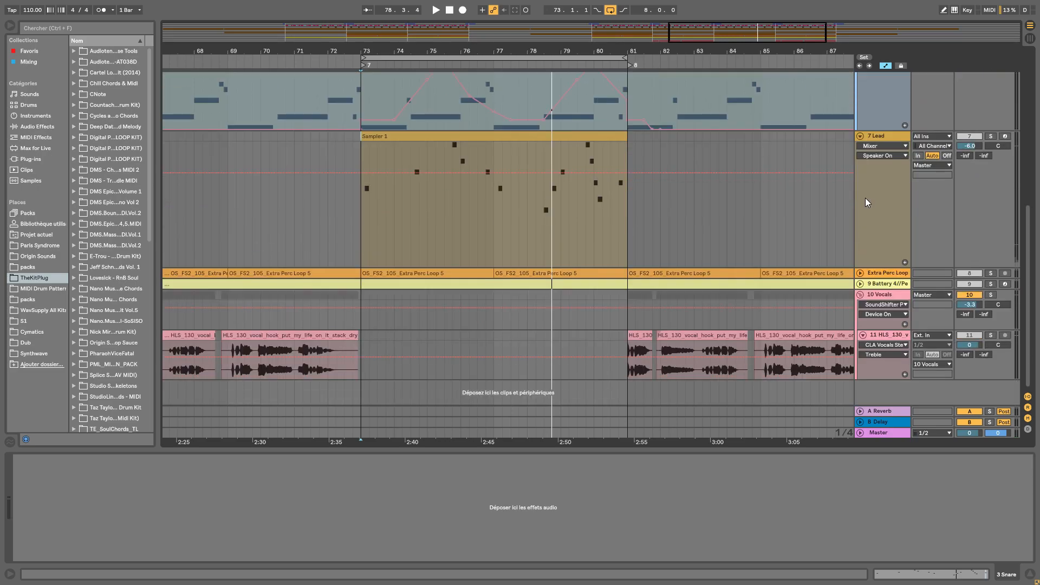
{"action": "left_click", "coordinate": [860, 274]}
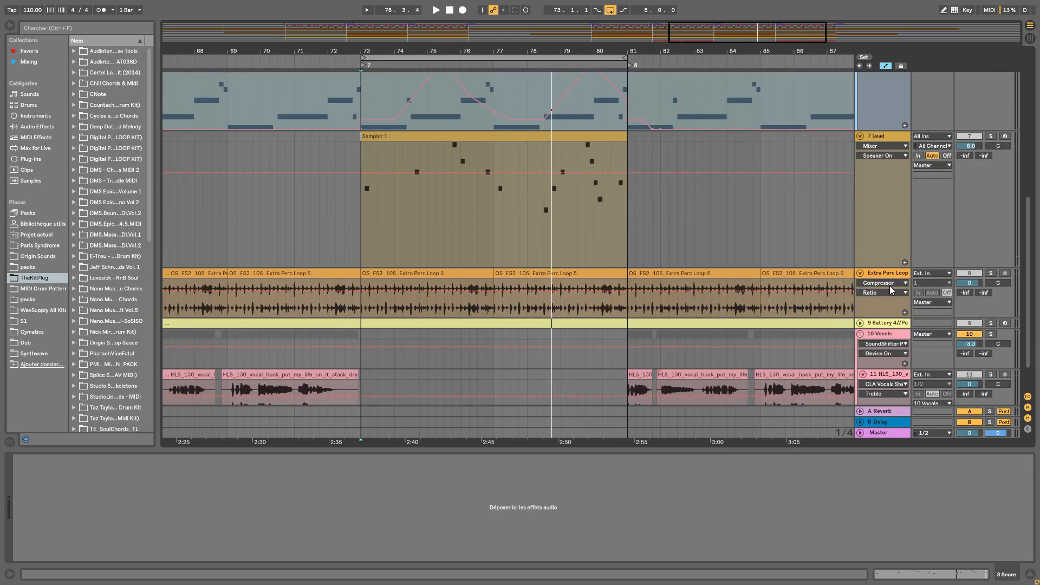
{"action": "left_click_drag", "start_coordinate": [875, 317], "coordinate": [871, 356]}
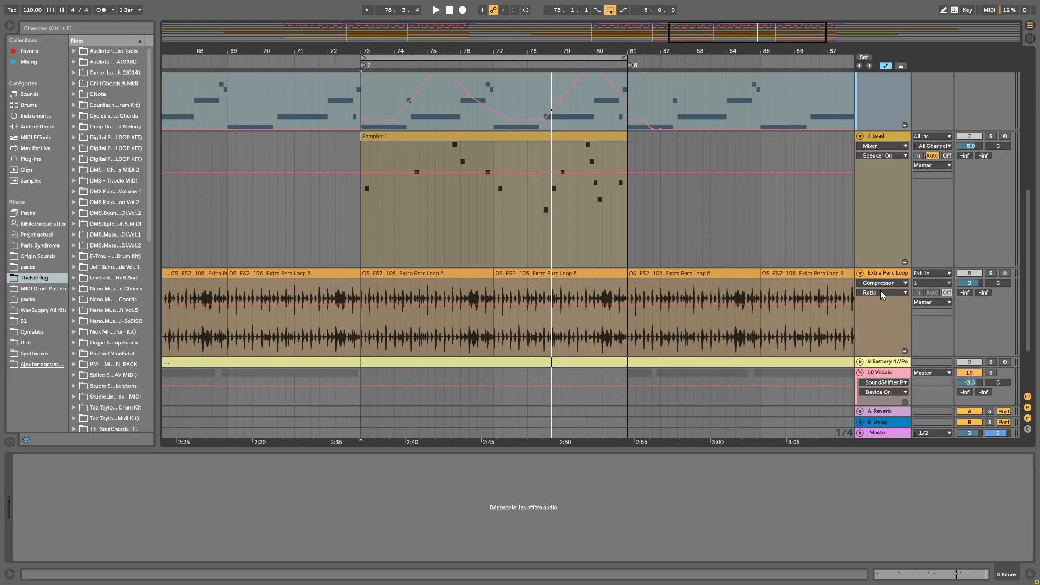
{"action": "left_click", "coordinate": [991, 272]}
{"action": "left_click", "coordinate": [874, 273]}
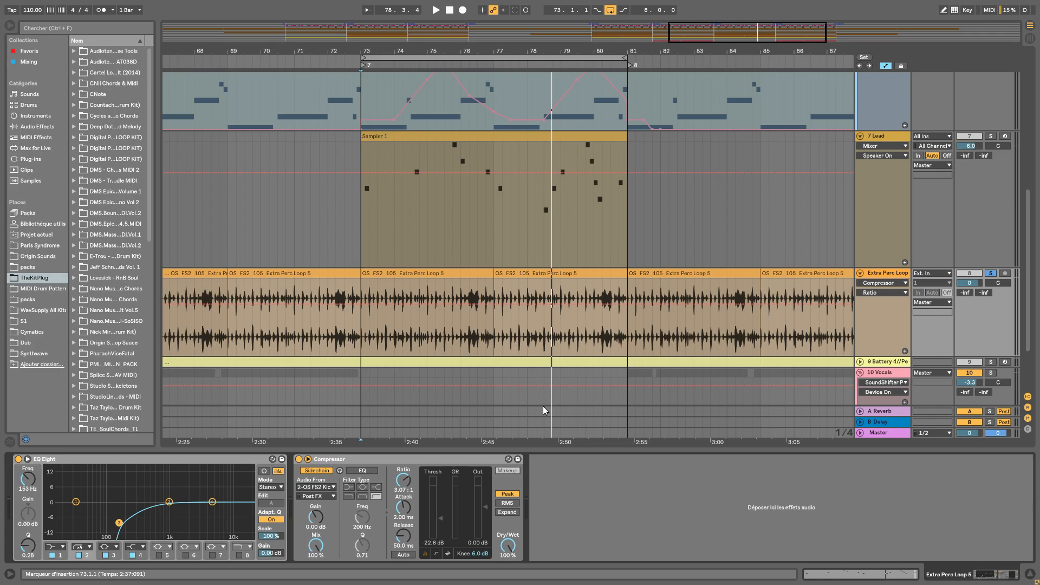
Play the soloed Extra Perc Loop from bar 73 and select its passage from 80.2.1 to 80.4.1.
{"action": "left_click", "coordinate": [361, 66]}
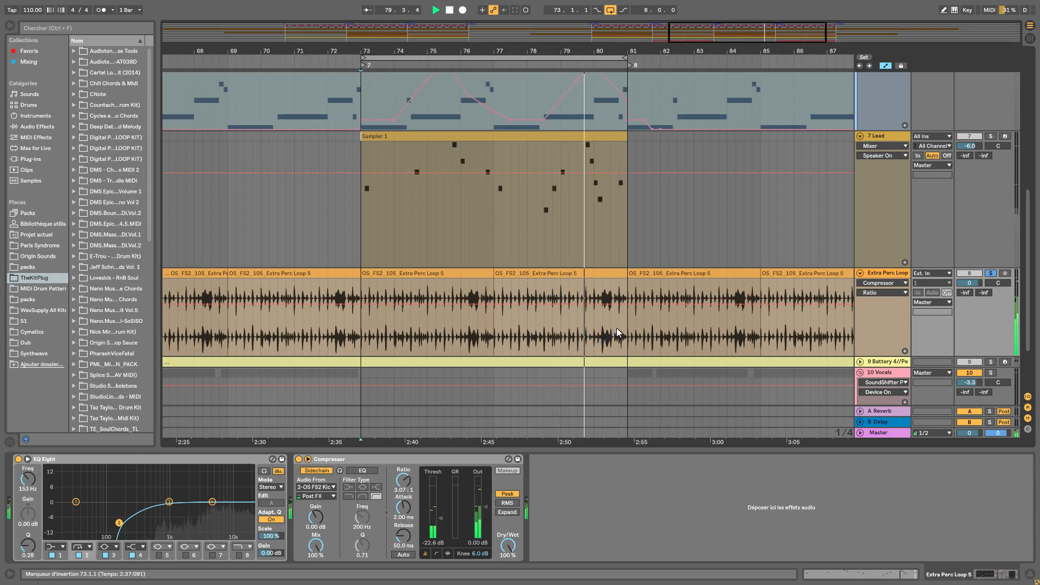
{"action": "left_click_drag", "start_coordinate": [619, 332], "coordinate": [603, 328]}
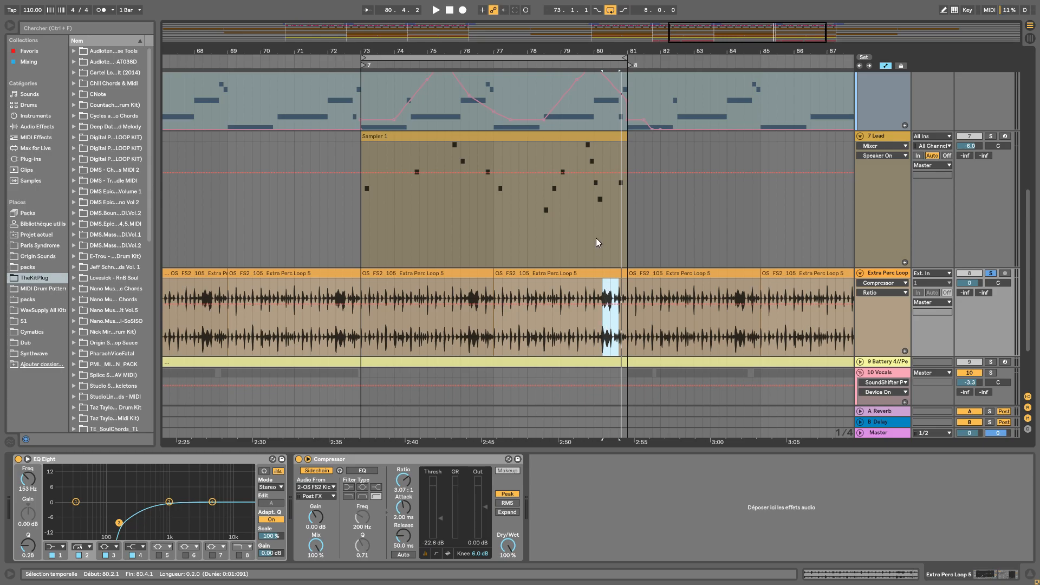
{"action": "scroll", "coordinate": [596, 242], "scroll_direction": "down", "scroll_amount": 3}
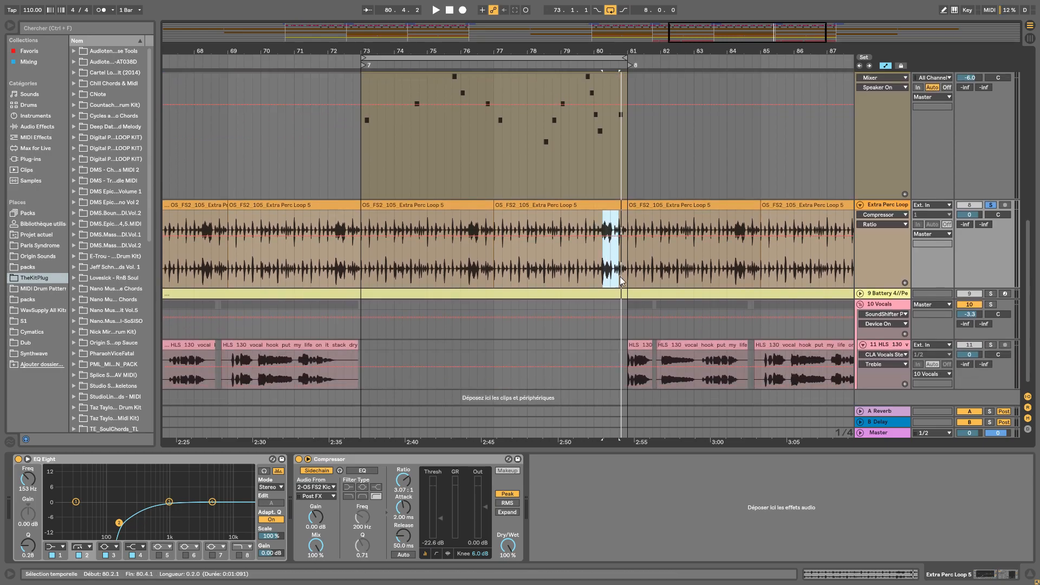
Unfold the 9 Battery 4//Perc Layer track, show its devices, and inspect the samples loaded in Battery 4.
{"action": "left_click", "coordinate": [860, 294]}
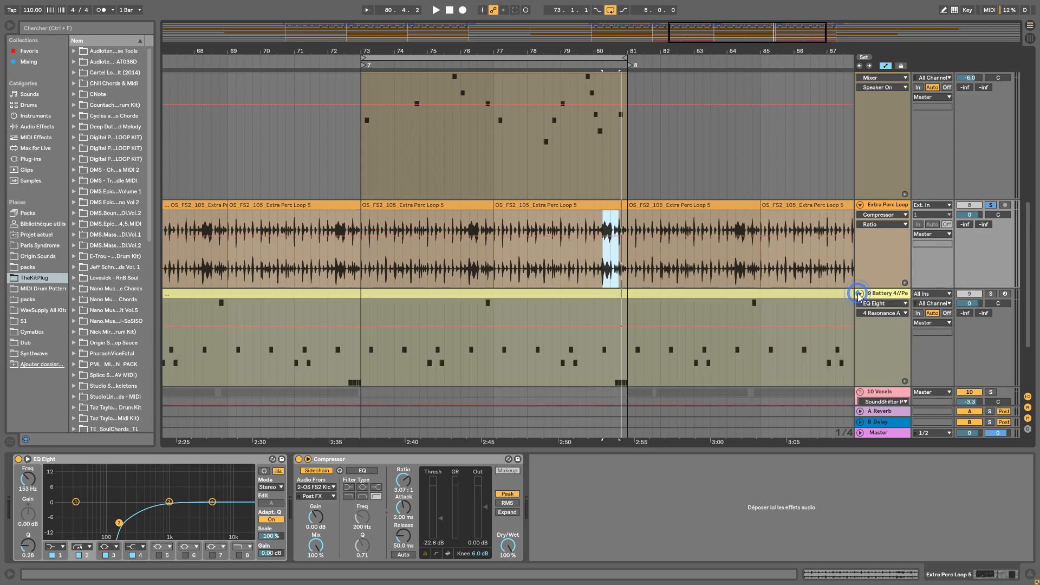
{"action": "left_click", "coordinate": [881, 297]}
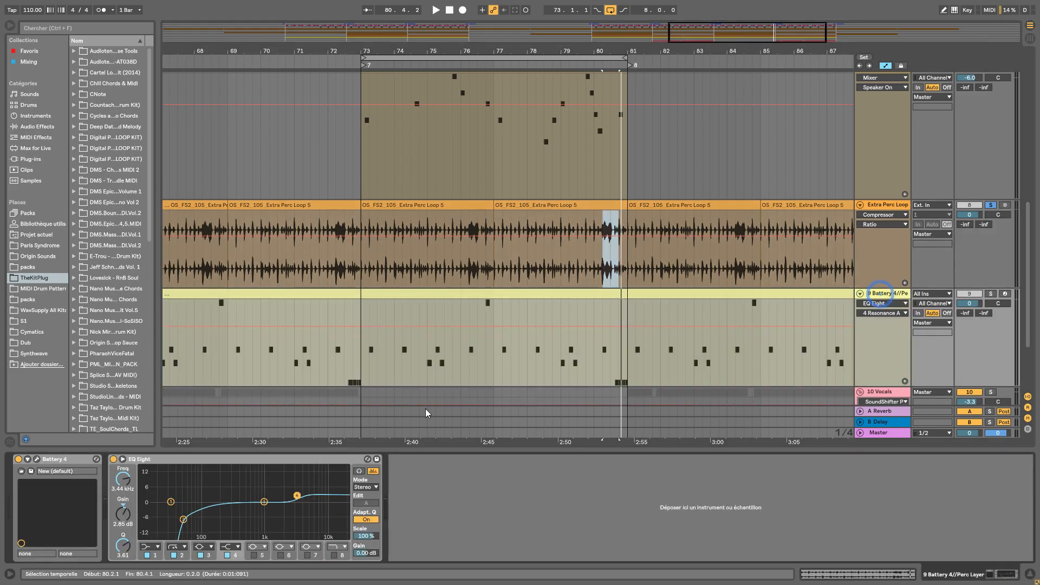
{"action": "left_click", "coordinate": [37, 460]}
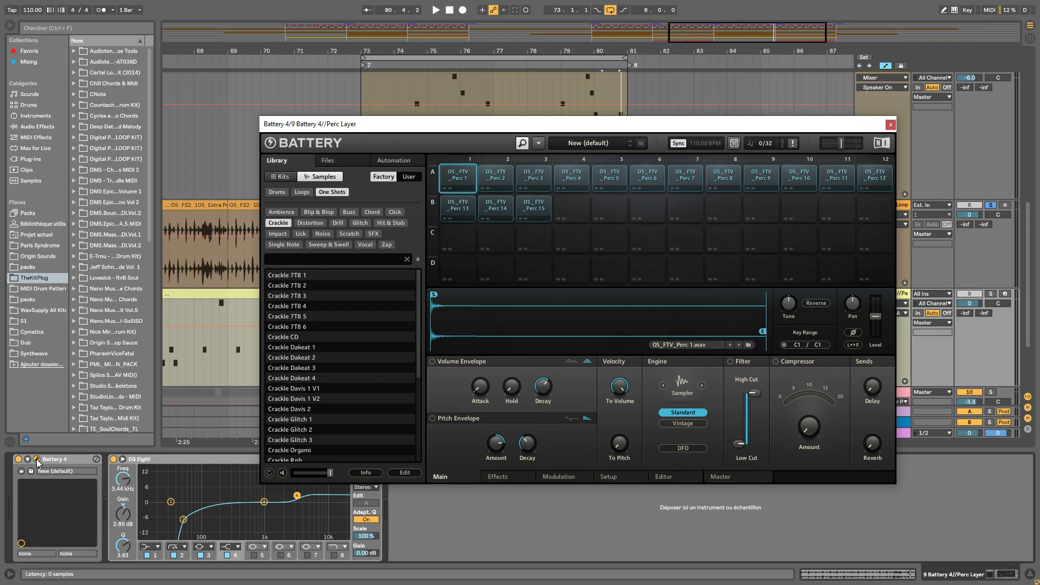
{"action": "left_click", "coordinate": [890, 124]}
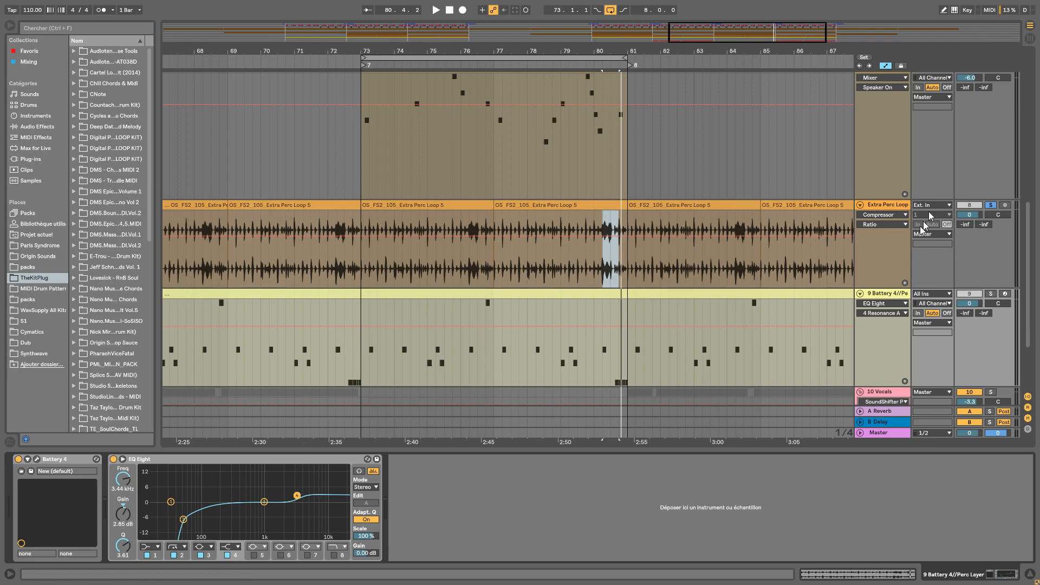
Solo and play the Battery 4 percussion layer, and add the Extra Perc Loop to the solo.
{"action": "left_click", "coordinate": [991, 294]}
{"action": "key", "text": "space"}
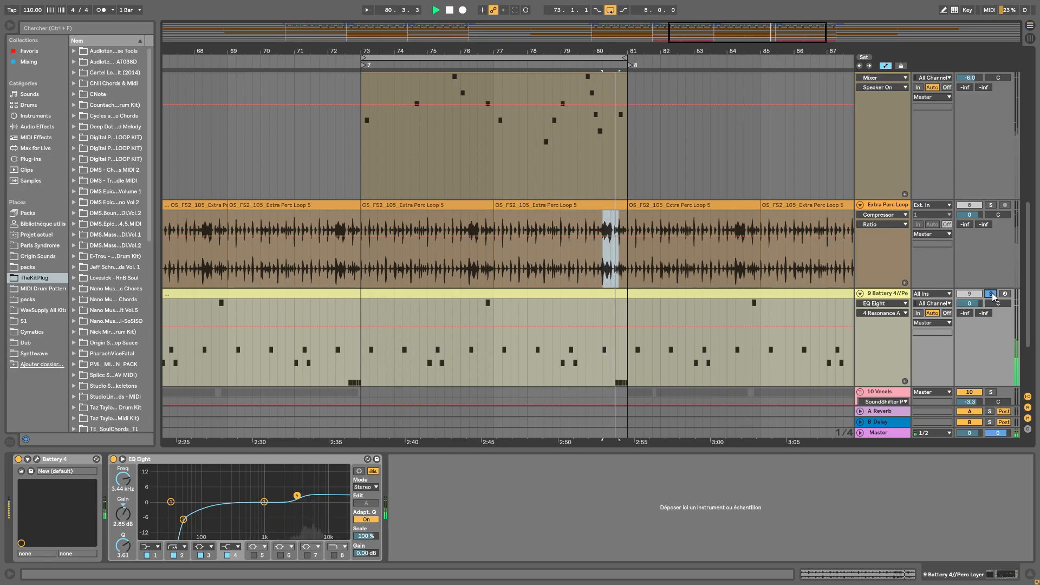
{"action": "key", "text": "space"}
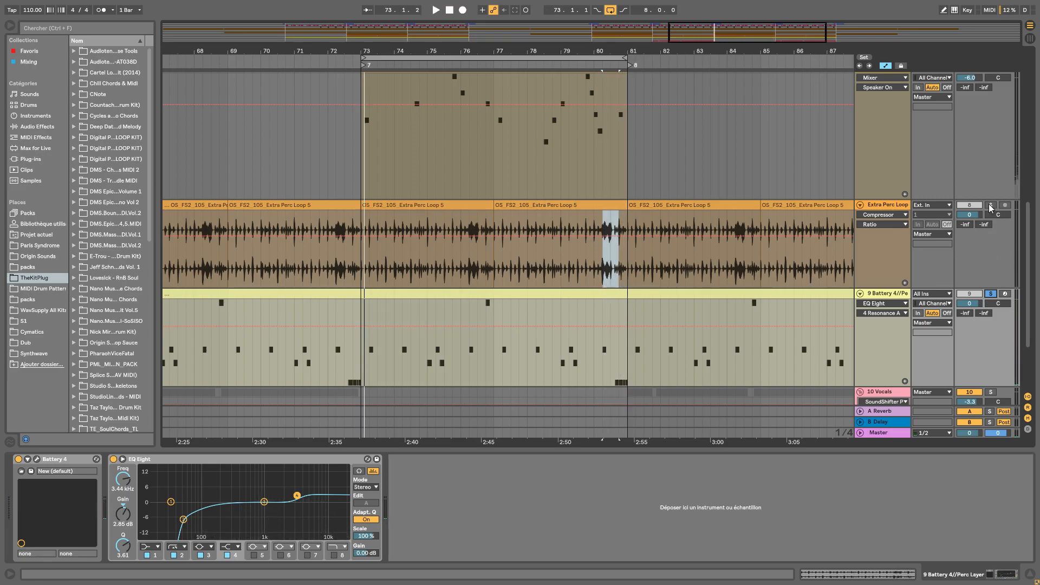
{"action": "left_click", "coordinate": [989, 205]}
Unfold the 1 Cymatics Reverse Crash track, check its clips, EQ Eight and Reverb, and fold it again.
{"action": "scroll", "coordinate": [989, 206], "scroll_direction": "up", "scroll_amount": 10}
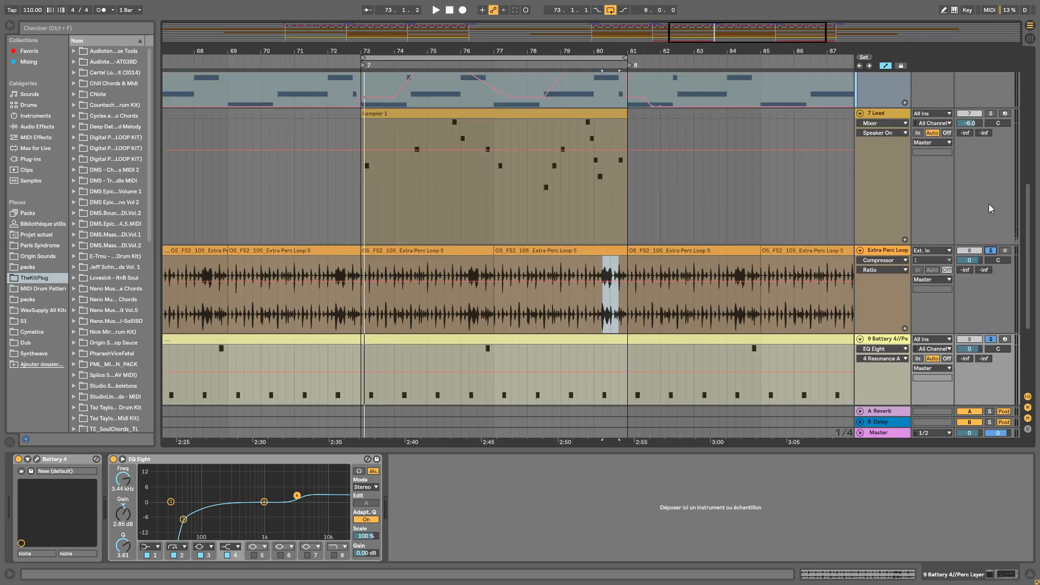
{"action": "scroll", "coordinate": [989, 203], "scroll_direction": "up", "scroll_amount": 5}
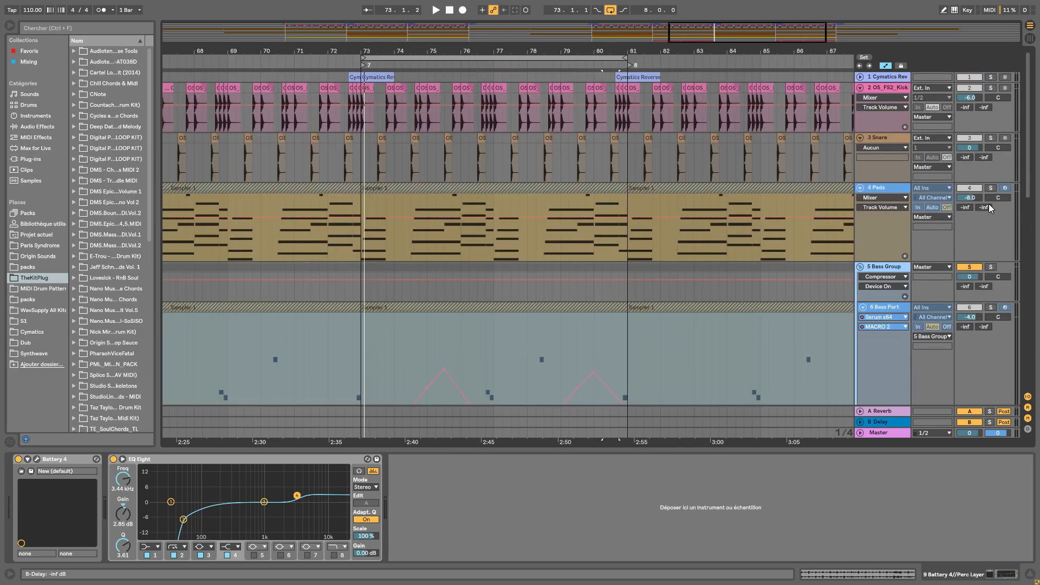
{"action": "left_click", "coordinate": [861, 77]}
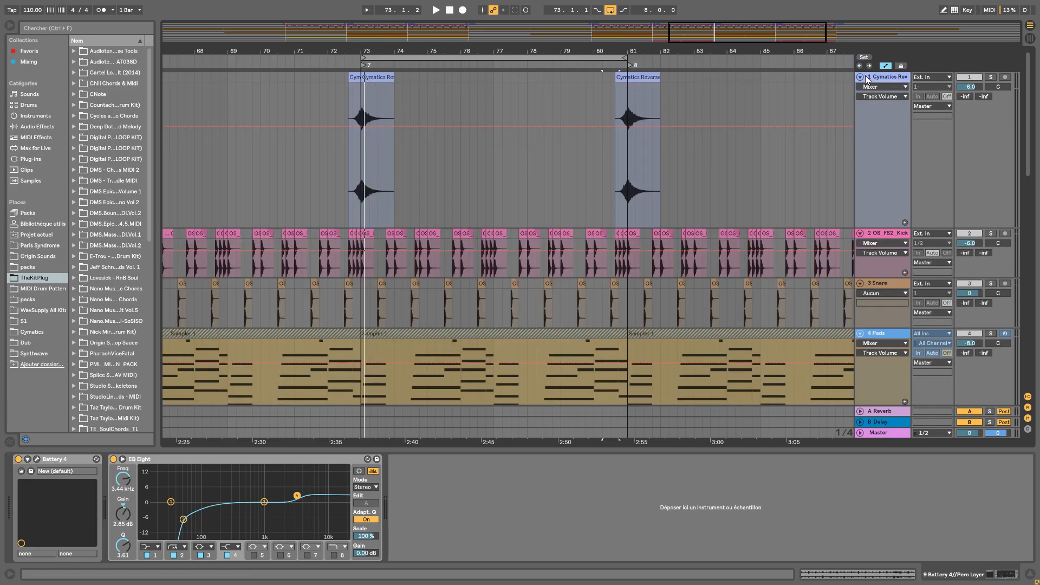
{"action": "left_click", "coordinate": [868, 81]}
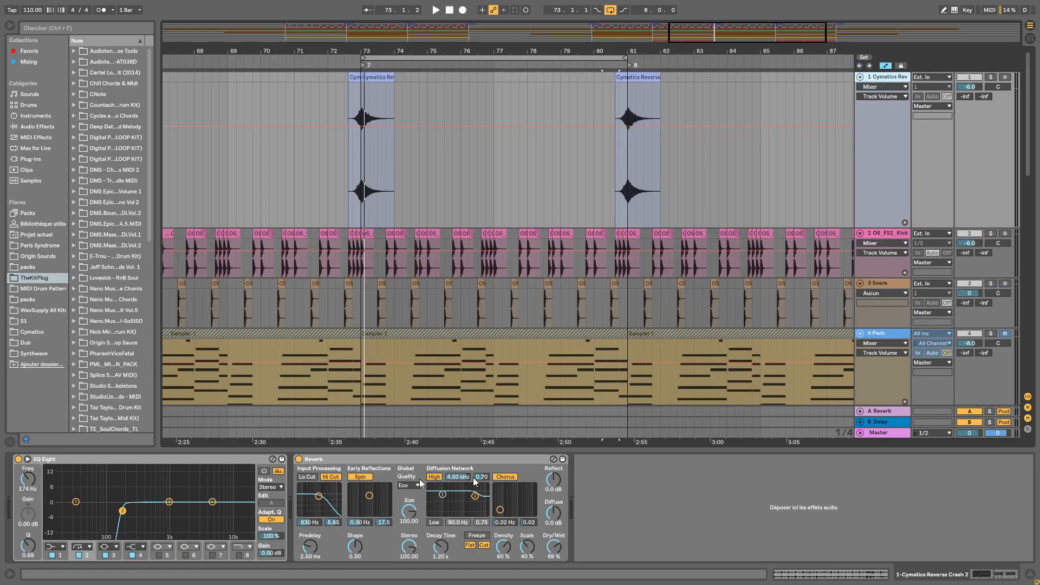
{"action": "left_click", "coordinate": [860, 77]}
Solo the reverse crash, kick and snare along with the two percussion tracks and play the loop from bar 73.
{"action": "left_click", "coordinate": [990, 77]}
{"action": "left_click", "coordinate": [991, 87], "text": "ctrl"}
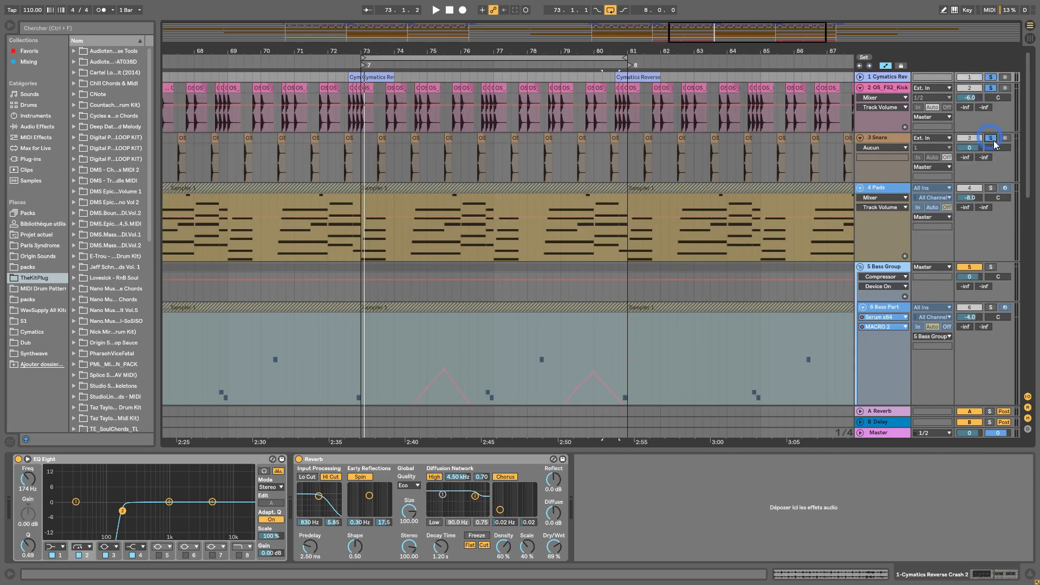
{"action": "scroll", "coordinate": [976, 199], "scroll_direction": "down", "scroll_amount": 7}
{"action": "key", "text": "space"}
{"action": "scroll", "coordinate": [977, 200], "scroll_direction": "down", "scroll_amount": 8}
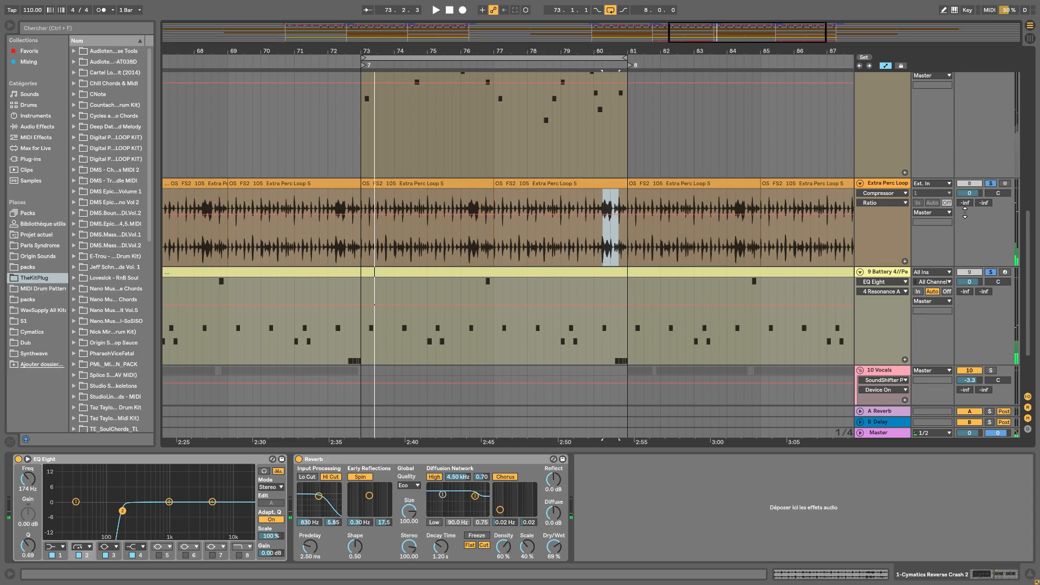
Fold the Battery 4 percussion layer and Extra Perc Loop tracks.
{"action": "left_click", "coordinate": [860, 274]}
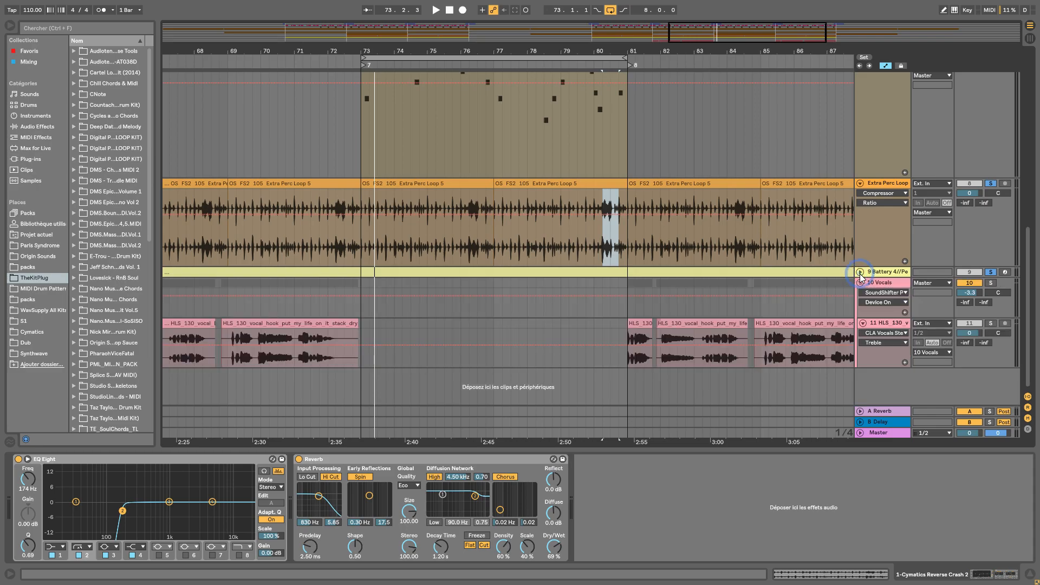
{"action": "left_click", "coordinate": [861, 185]}
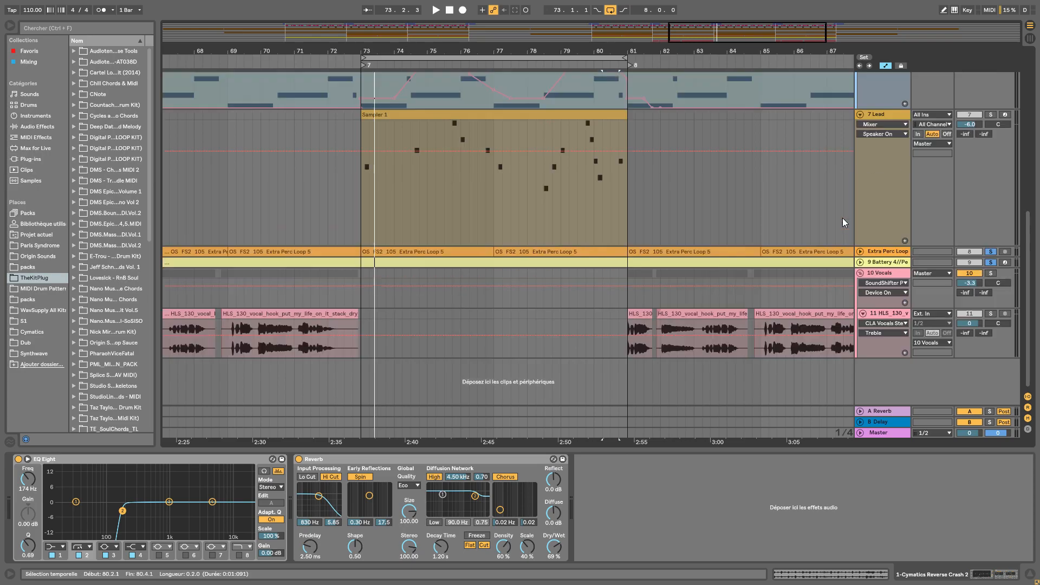
{"action": "scroll", "coordinate": [842, 218], "scroll_direction": "up", "scroll_amount": 5}
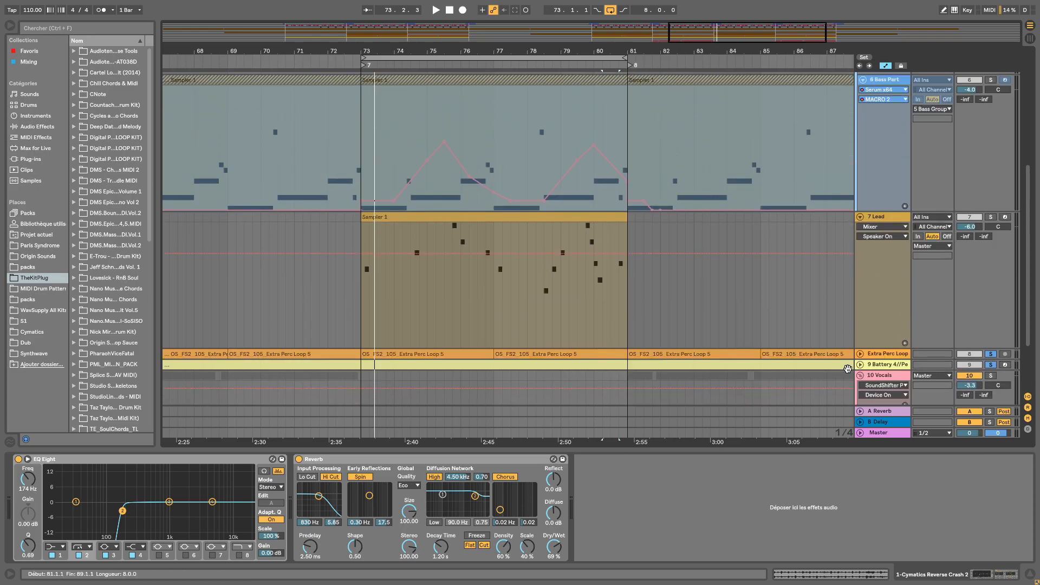
Set the loop to the eight bars starting at 65.1.1, around the vocal clips.
{"action": "left_click_drag", "start_coordinate": [519, 53], "coordinate": [578, 14]}
{"action": "scroll", "coordinate": [618, 211], "scroll_direction": "down", "scroll_amount": 3}
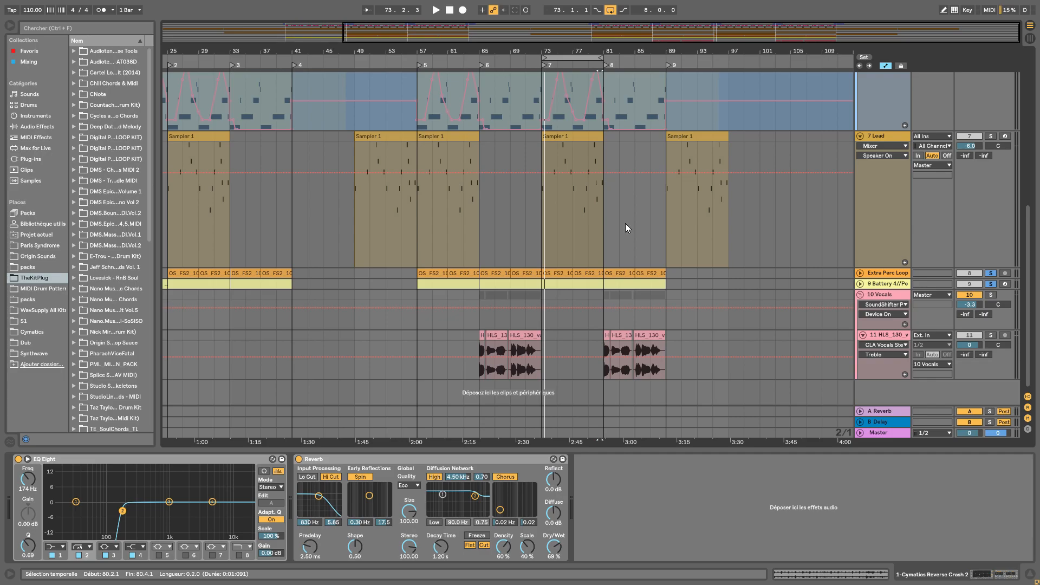
{"action": "left_click_drag", "start_coordinate": [584, 57], "coordinate": [506, 45]}
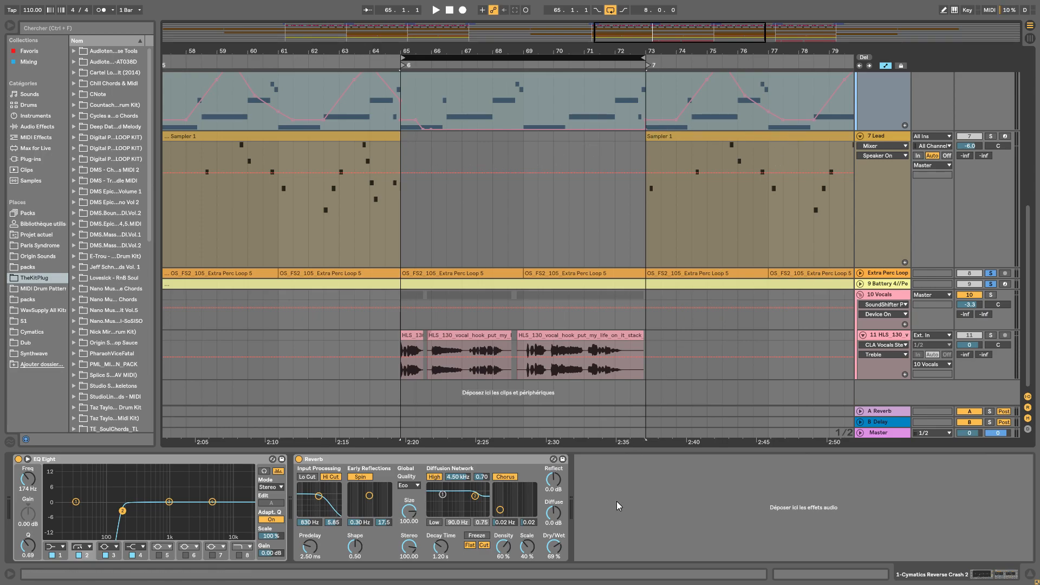
Show the 10 Vocals group's devices and bypass both SoundShifter Pitch and Rev INTENSITY.
{"action": "left_click", "coordinate": [859, 298]}
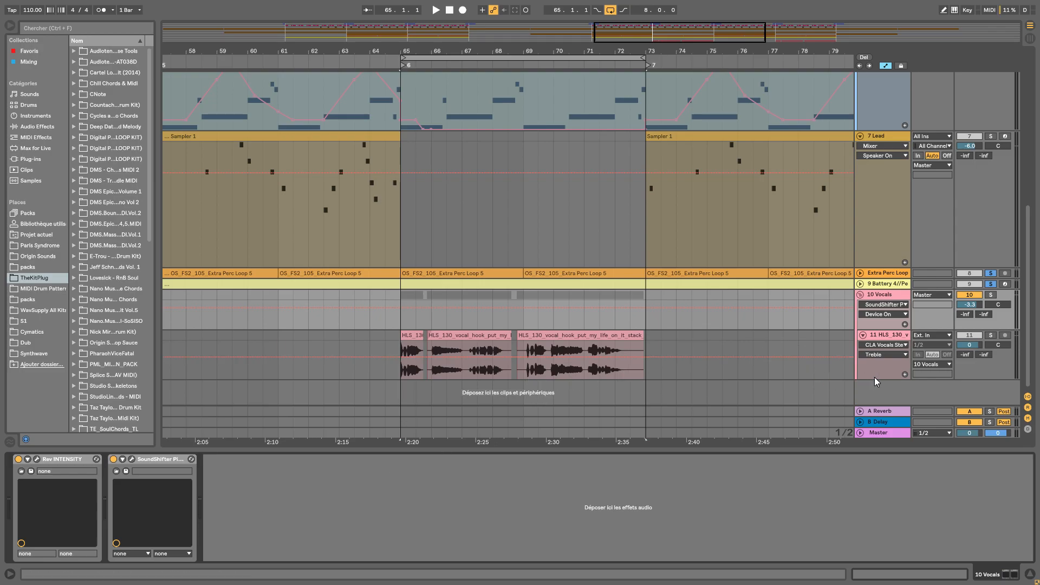
{"action": "left_click", "coordinate": [113, 459]}
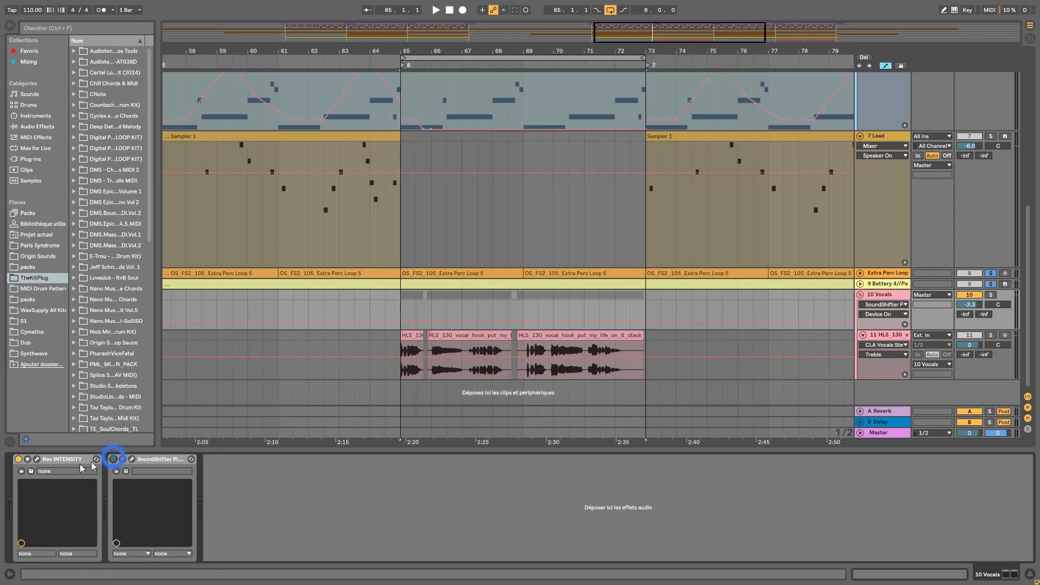
{"action": "left_click", "coordinate": [18, 459]}
Solo the 10 Vocals group with its vocal track active and play the section from bar 65.
{"action": "left_click", "coordinate": [982, 295]}
{"action": "left_click", "coordinate": [991, 296]}
{"action": "left_click", "coordinate": [991, 296]}
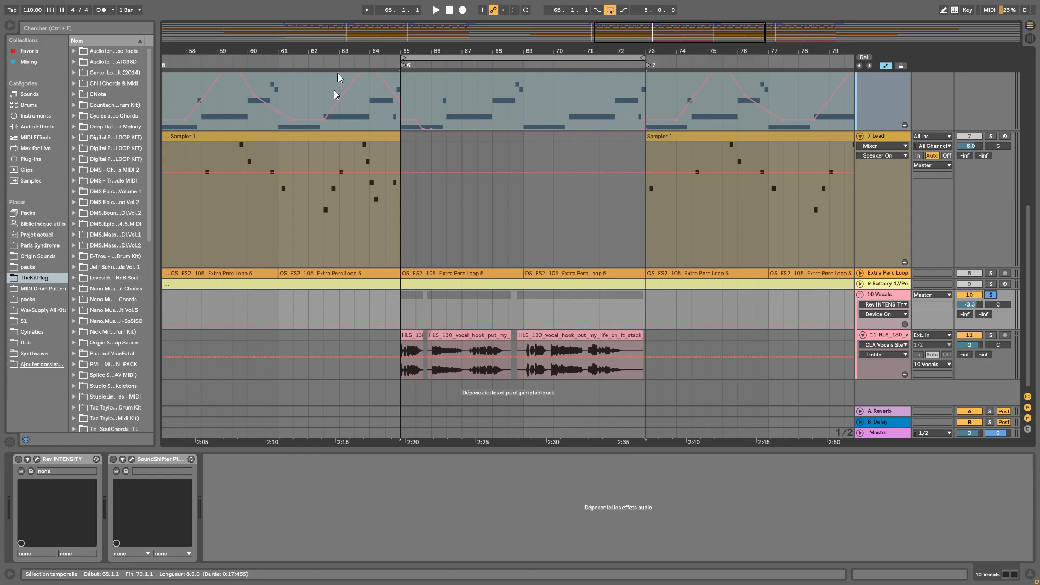
{"action": "left_click", "coordinate": [403, 64]}
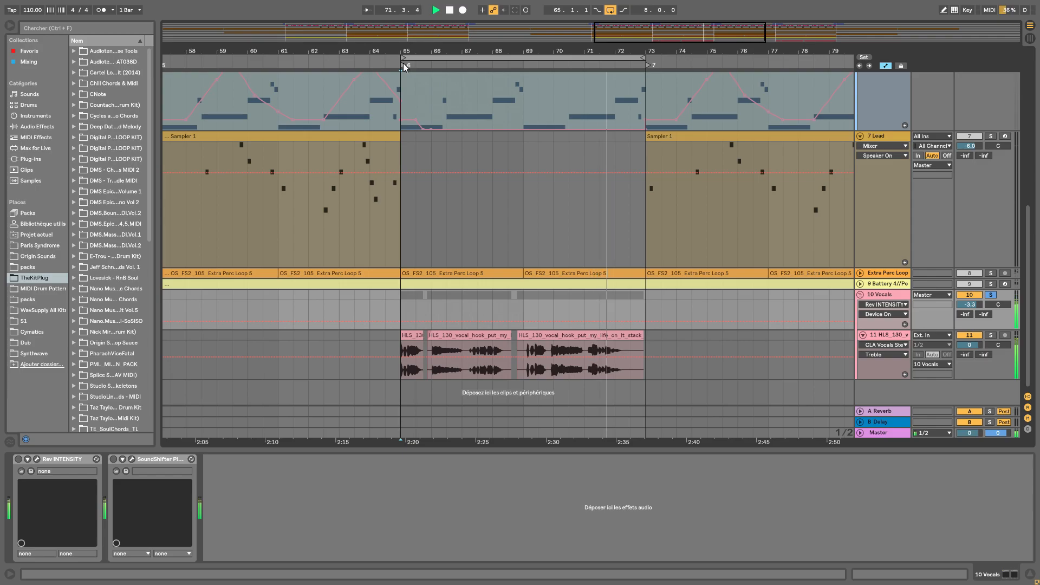
{"action": "key", "text": "space"}
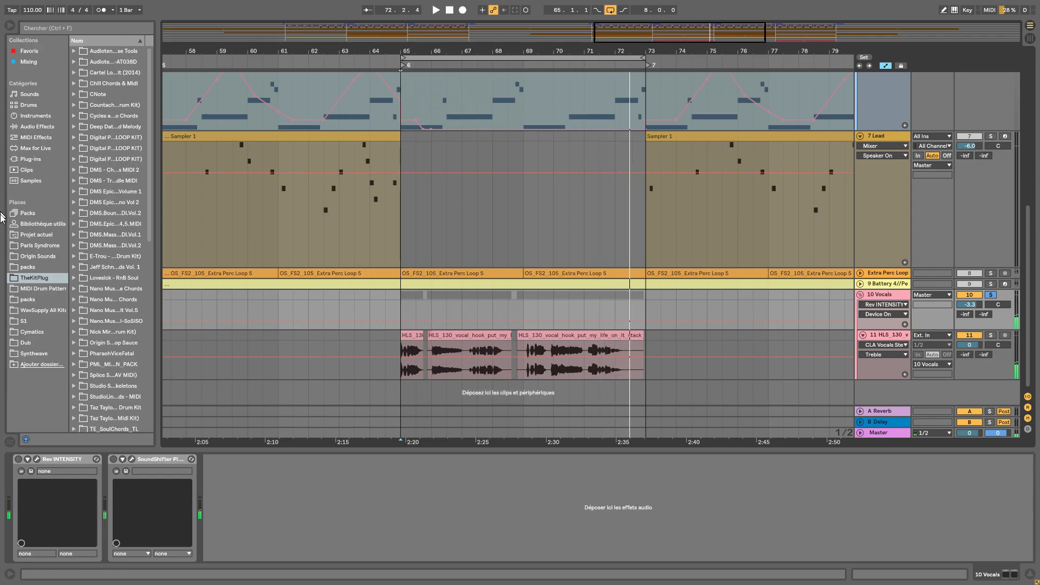
Re-enable SoundShifter Pitch on the 10 Vocals group and inspect its transpose settings.
{"action": "left_click", "coordinate": [114, 459]}
{"action": "left_click", "coordinate": [131, 458]}
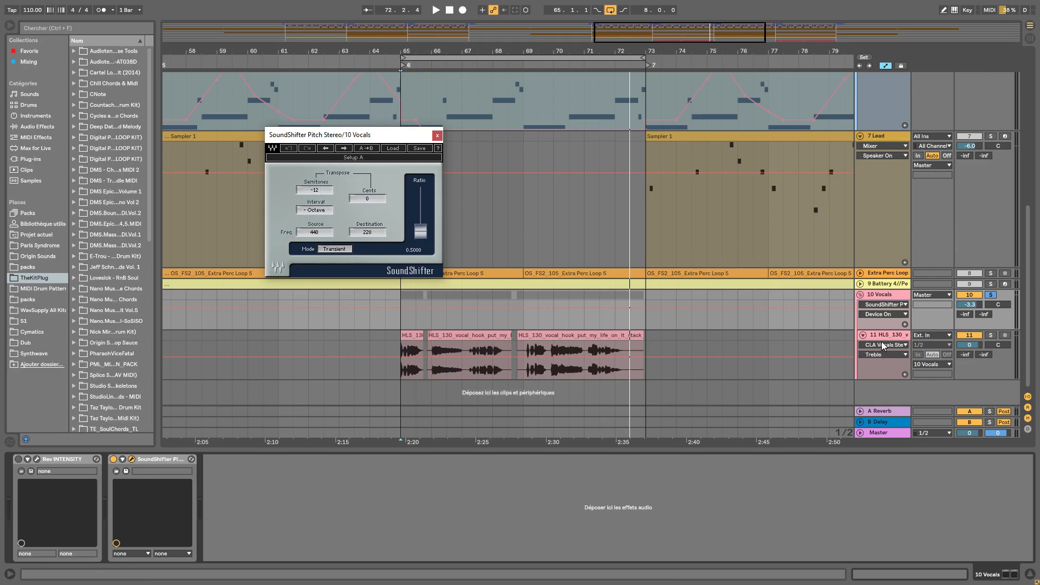
{"action": "left_click", "coordinate": [437, 134]}
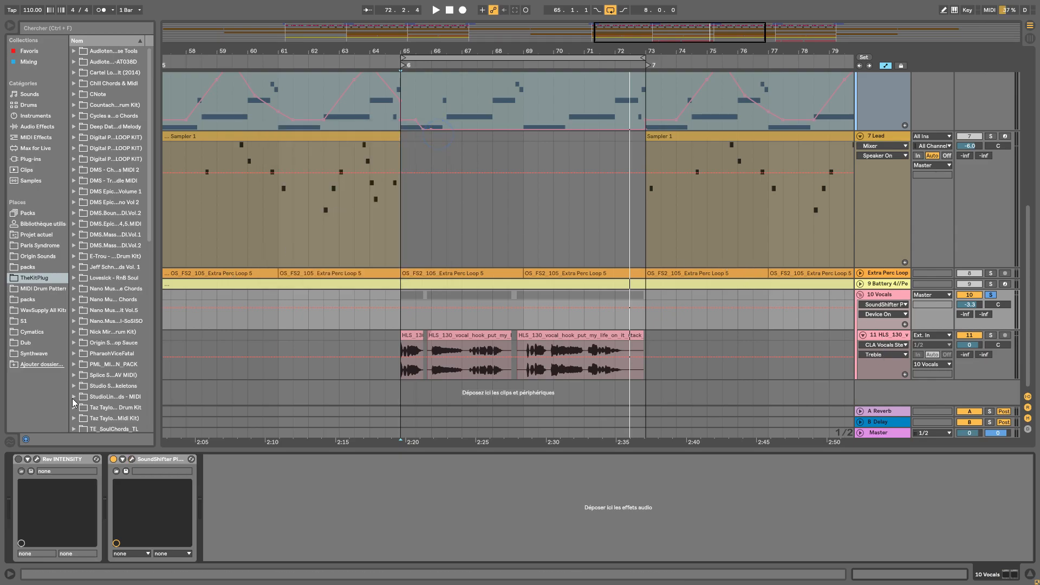
Re-enable Rev INTENSITY on the 10 Vocals group and inspect its reverb preset and settings.
{"action": "left_click", "coordinate": [19, 459]}
{"action": "left_click", "coordinate": [39, 461]}
{"action": "left_click", "coordinate": [35, 460]}
{"action": "left_click", "coordinate": [36, 460]}
{"action": "left_click", "coordinate": [37, 460]}
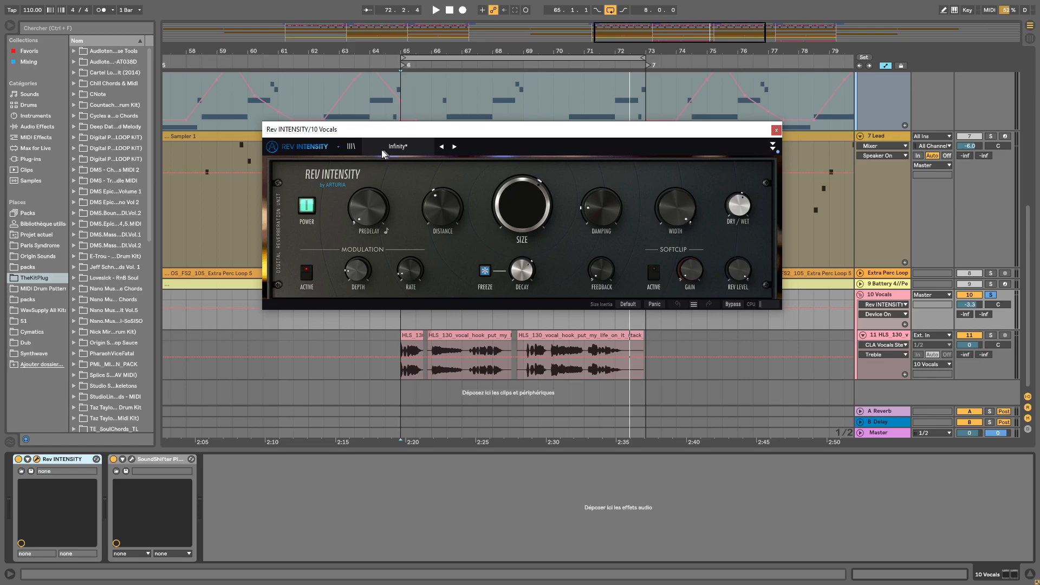
{"action": "left_click", "coordinate": [776, 129]}
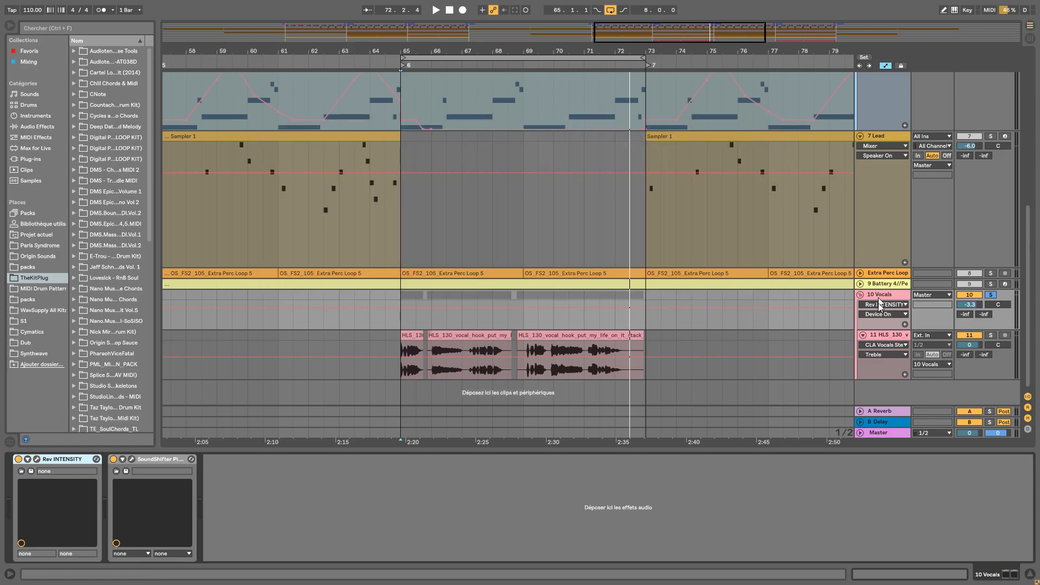
Show the 11 HLS_130 vocal track's Glue Compressor and inspect its CLA Vocals Stereo plug-in settings.
{"action": "left_click", "coordinate": [883, 336]}
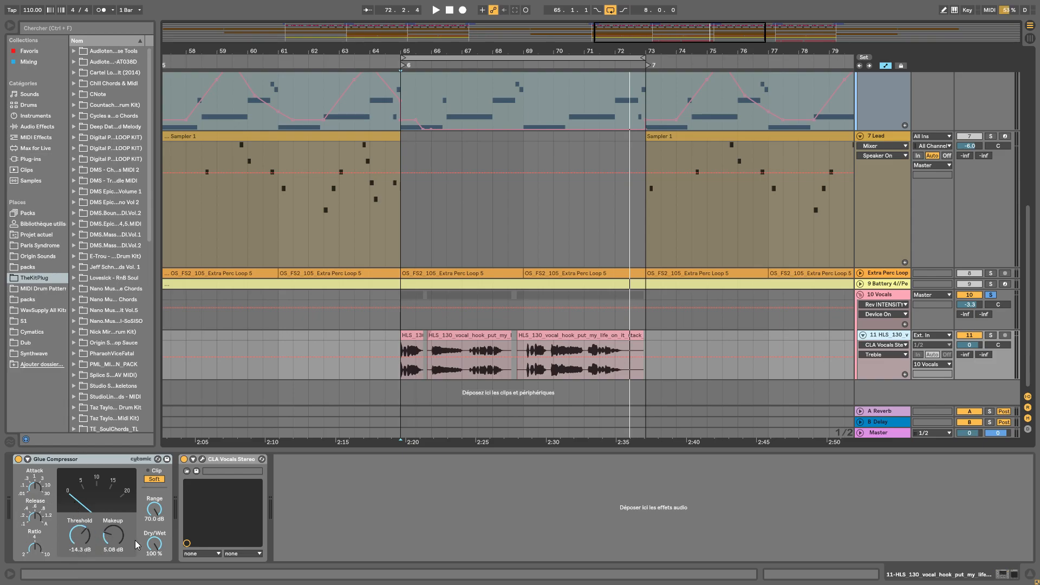
{"action": "left_click", "coordinate": [202, 458]}
{"action": "left_click_drag", "start_coordinate": [427, 143], "coordinate": [347, 61]}
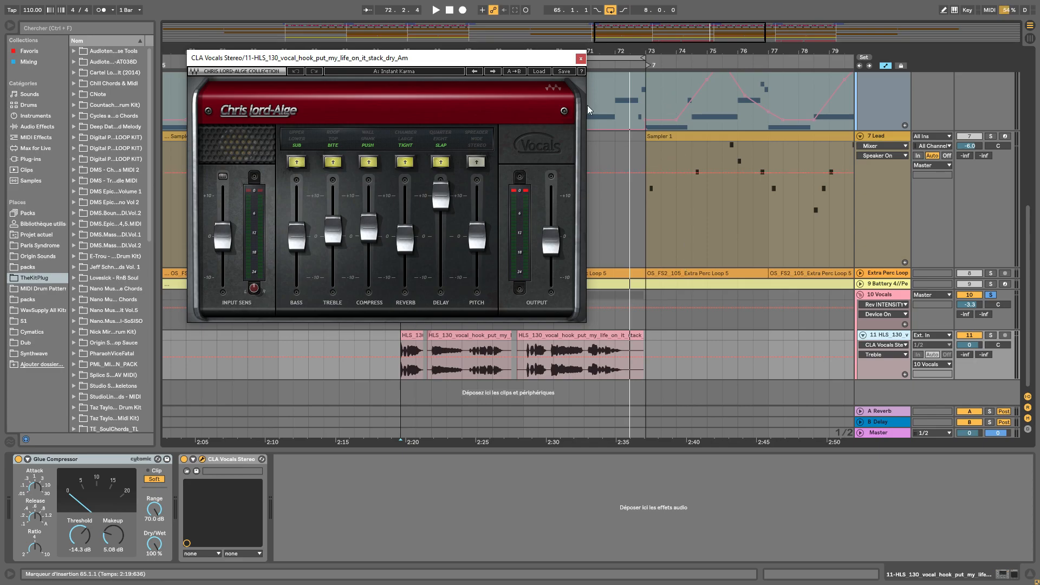
{"action": "left_click", "coordinate": [580, 58]}
Bypass SoundShifter Pitch and Rev INTENSITY on the Vocals group, plus Glue Compressor and CLA Vocals on the vocal track.
{"action": "left_click", "coordinate": [889, 294]}
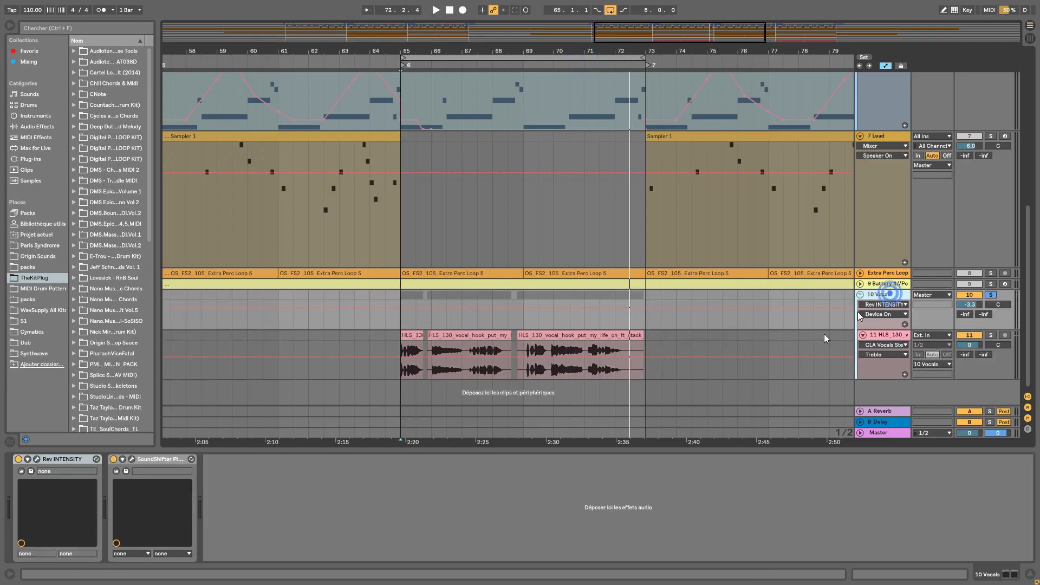
{"action": "left_click", "coordinate": [113, 459]}
{"action": "left_click", "coordinate": [18, 460]}
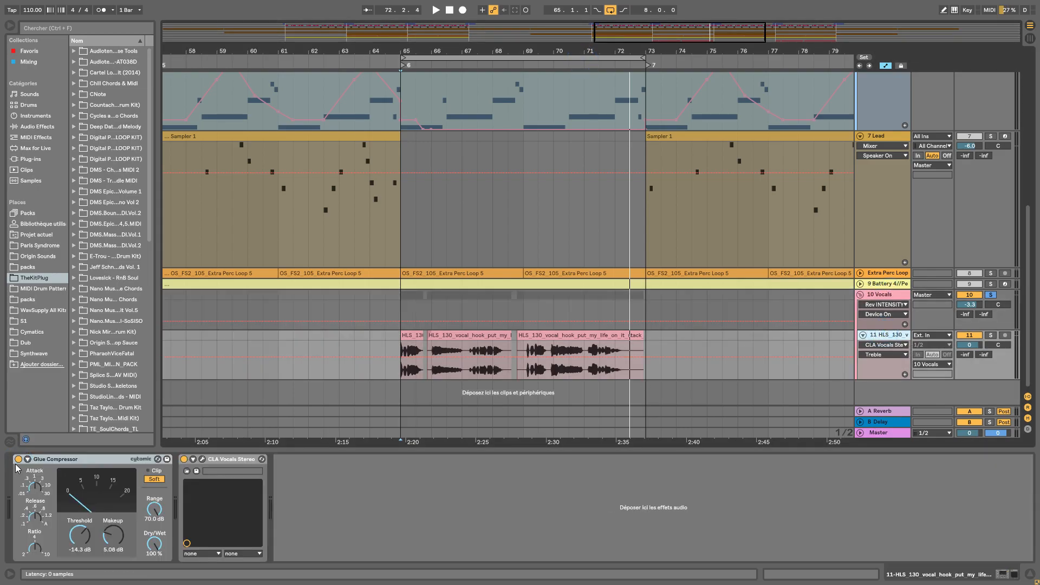
{"action": "left_click", "coordinate": [18, 458]}
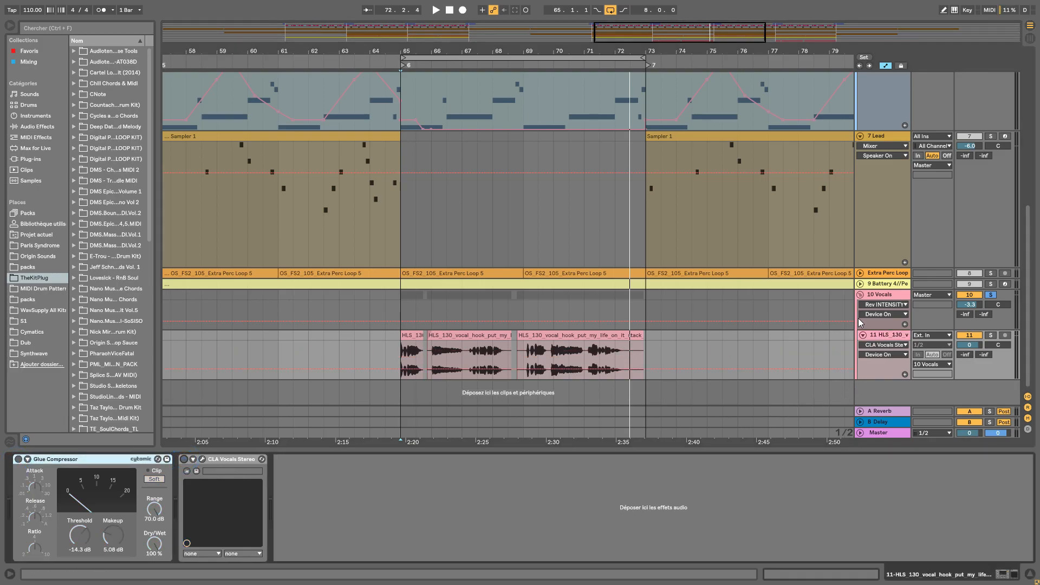
Play the soloed vocals while re-enabling Rev INTENSITY and SoundShifter Pitch on the Vocals group, plus Glue Compressor and CLA Vocals on the vocal track.
{"action": "left_click", "coordinate": [876, 302]}
{"action": "key", "text": "space"}
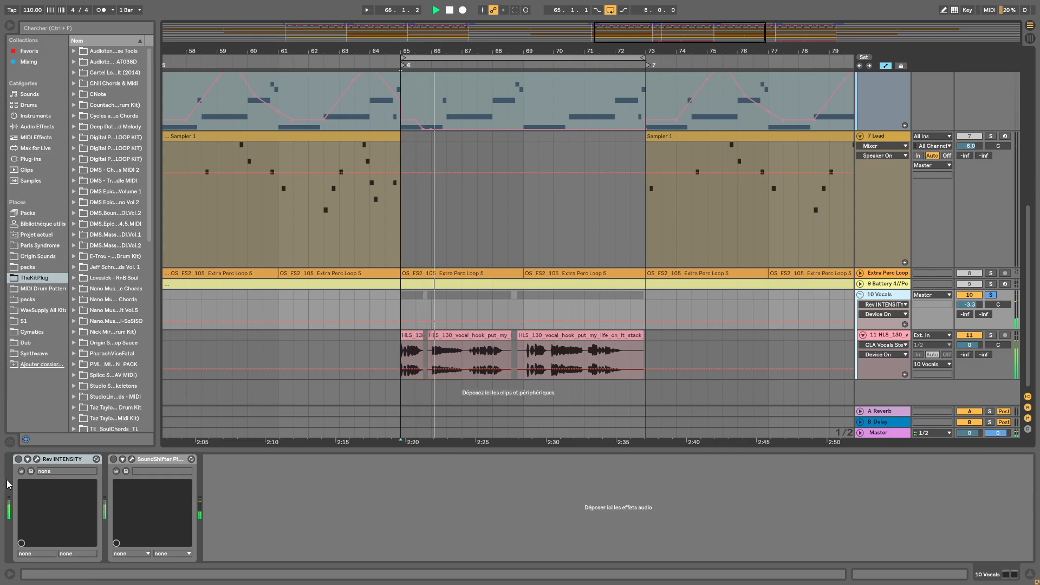
{"action": "left_click", "coordinate": [18, 458]}
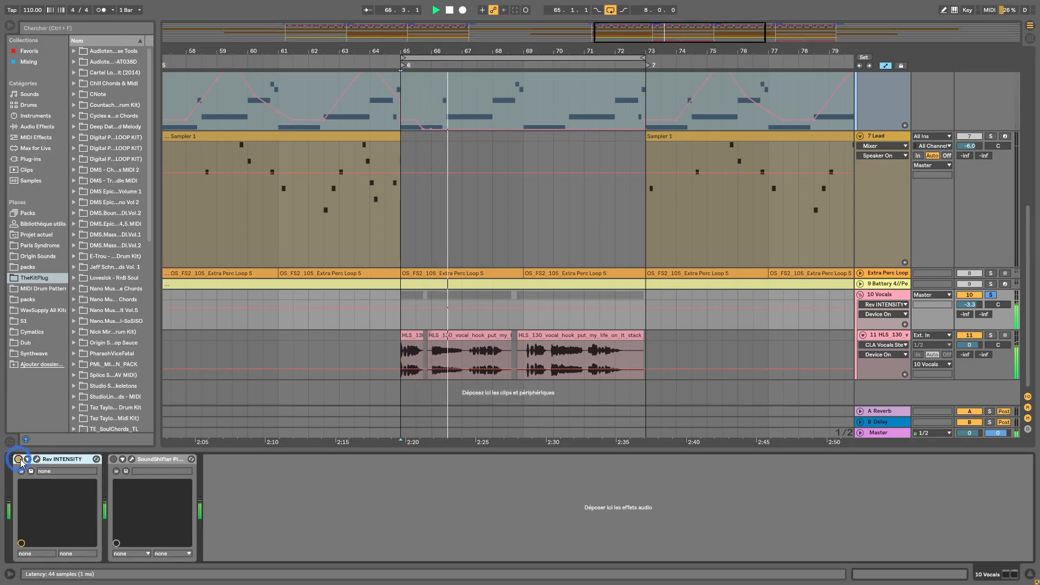
{"action": "left_click", "coordinate": [113, 459]}
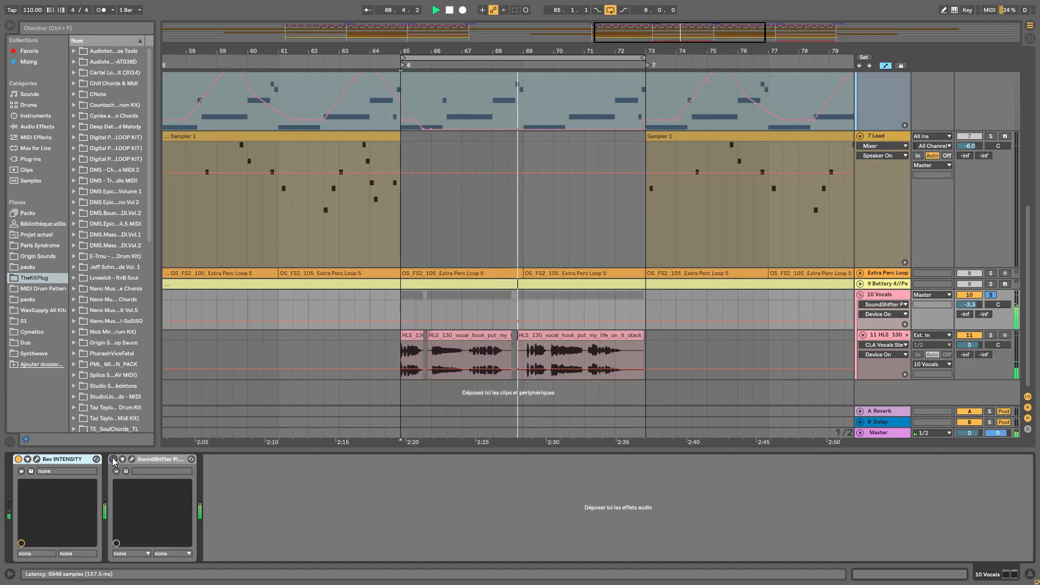
{"action": "left_click", "coordinate": [878, 334]}
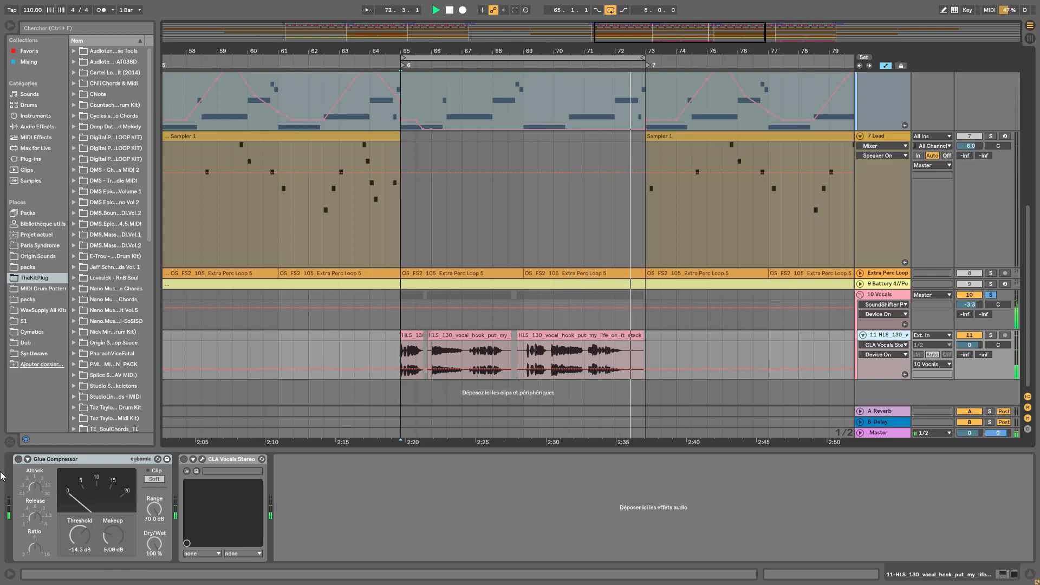
{"action": "left_click", "coordinate": [18, 463]}
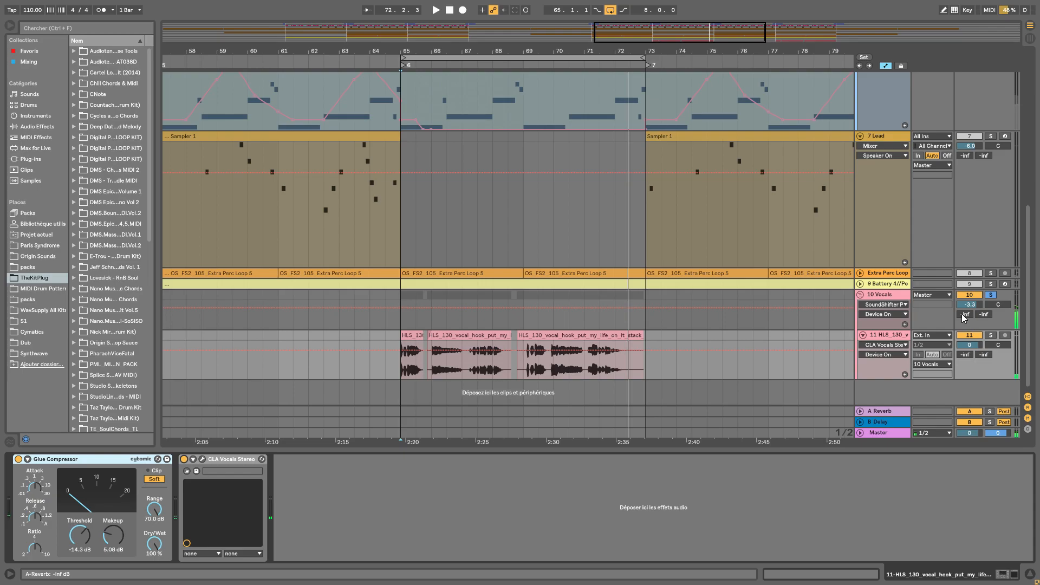
Add an EQ Eight from the audio effects after CLA Vocals Stereo on the 11 HLS_130 vocal track.
{"action": "left_click", "coordinate": [32, 129]}
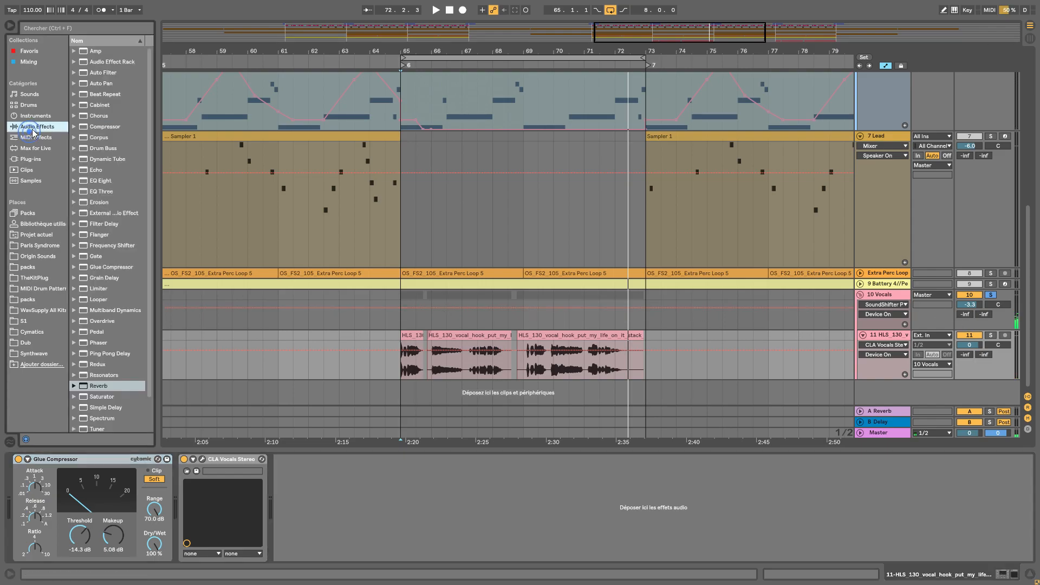
{"action": "left_click_drag", "start_coordinate": [159, 194], "coordinate": [200, 205]}
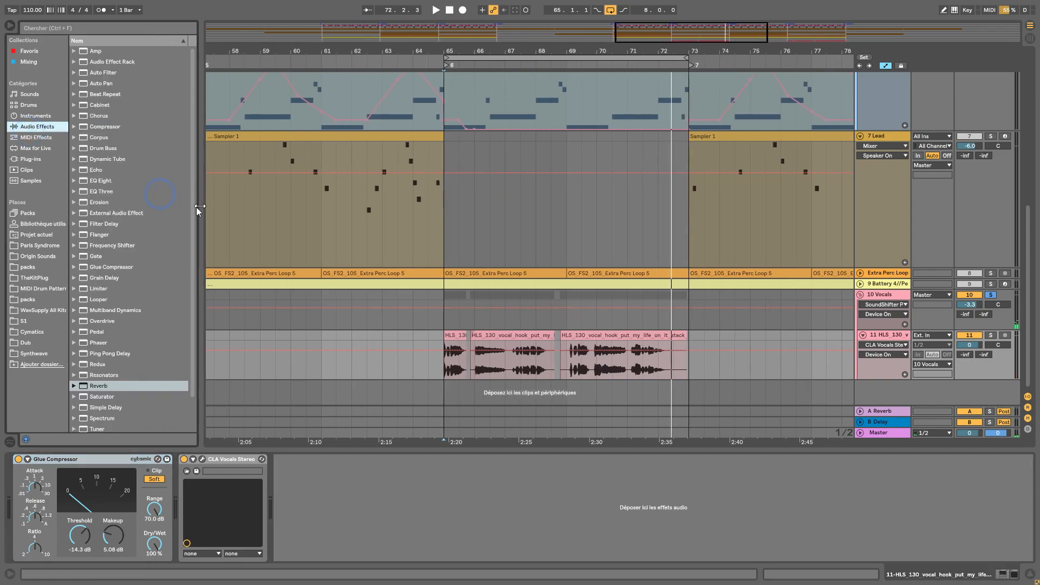
{"action": "left_click_drag", "start_coordinate": [106, 183], "coordinate": [371, 496]}
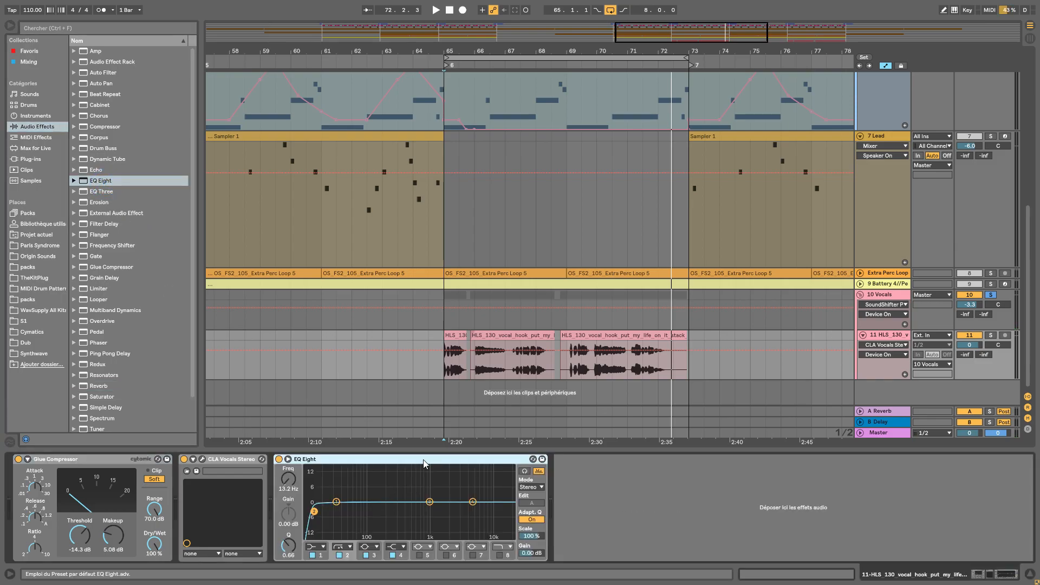
Shape the vocal EQ Eight's band 2 low cut to about 31.8 Hz with Q 0.55 during playback, moving band 1 slightly higher in frequency.
{"action": "left_click_drag", "start_coordinate": [313, 509], "coordinate": [326, 516]}
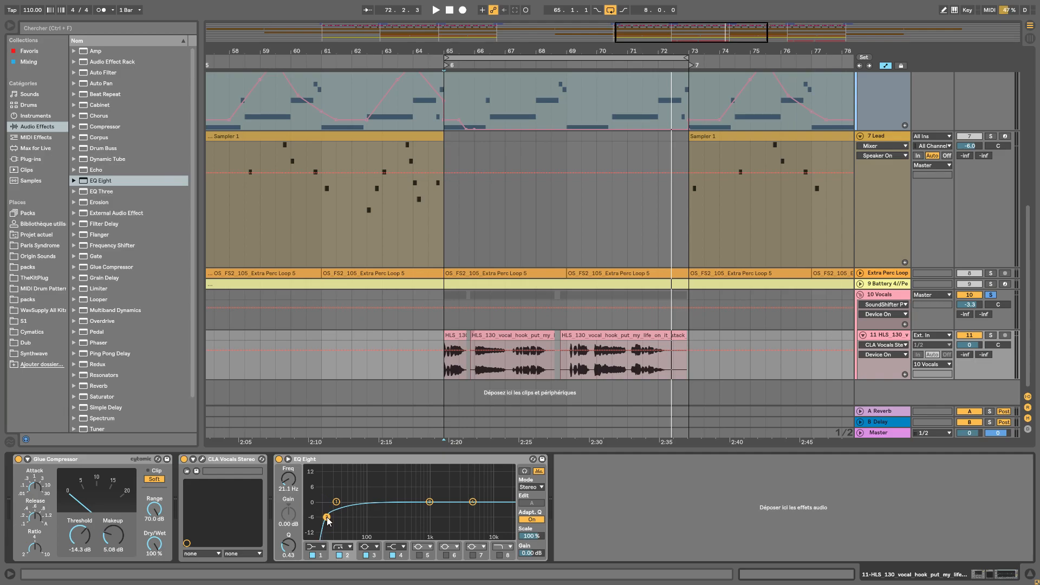
{"action": "key", "text": "space"}
{"action": "left_click_drag", "start_coordinate": [326, 517], "coordinate": [324, 516]}
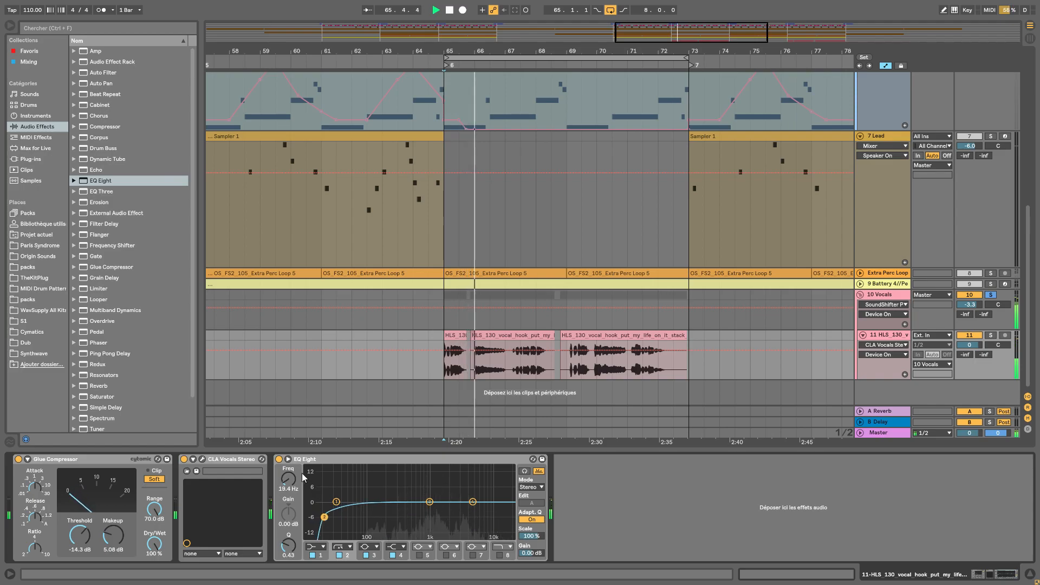
{"action": "left_click", "coordinate": [288, 459]}
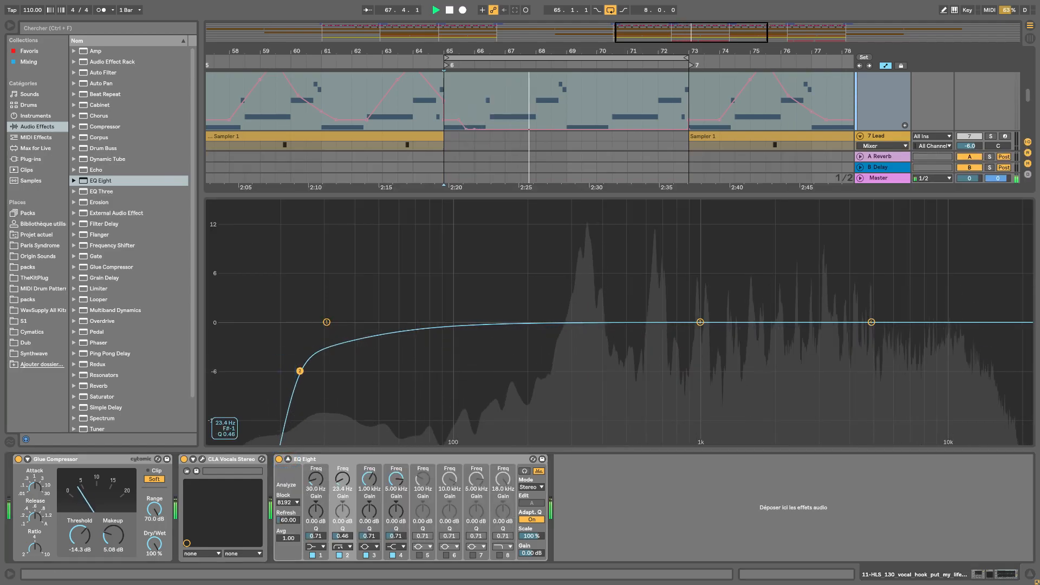
{"action": "left_click_drag", "start_coordinate": [279, 374], "coordinate": [312, 369]}
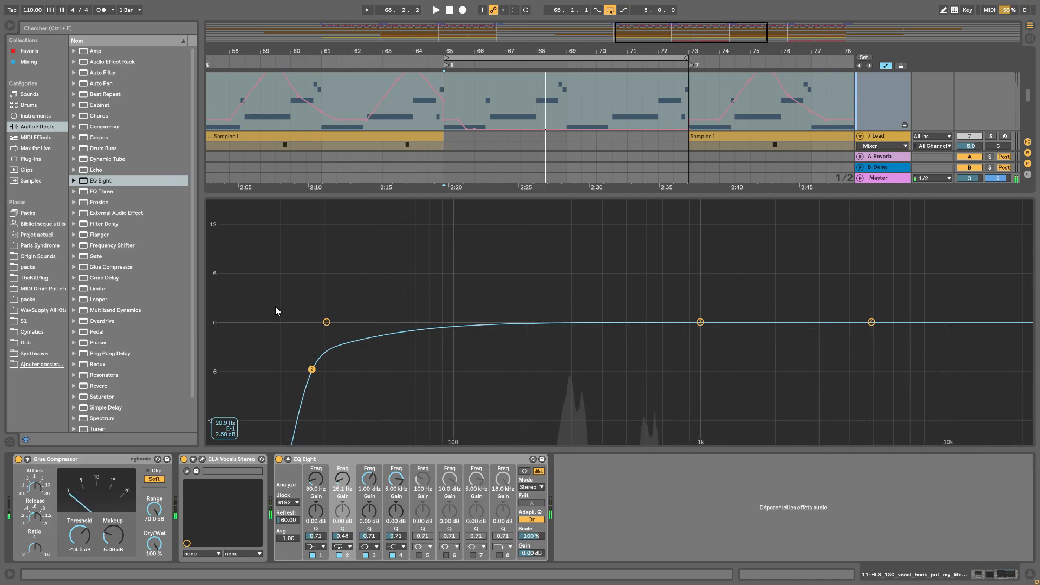
{"action": "left_click_drag", "start_coordinate": [325, 322], "coordinate": [348, 321]}
{"action": "left_click_drag", "start_coordinate": [312, 371], "coordinate": [332, 363]}
{"action": "key", "text": "space"}
{"action": "key", "text": "space"}
{"action": "left_click_drag", "start_coordinate": [577, 196], "coordinate": [578, 444]}
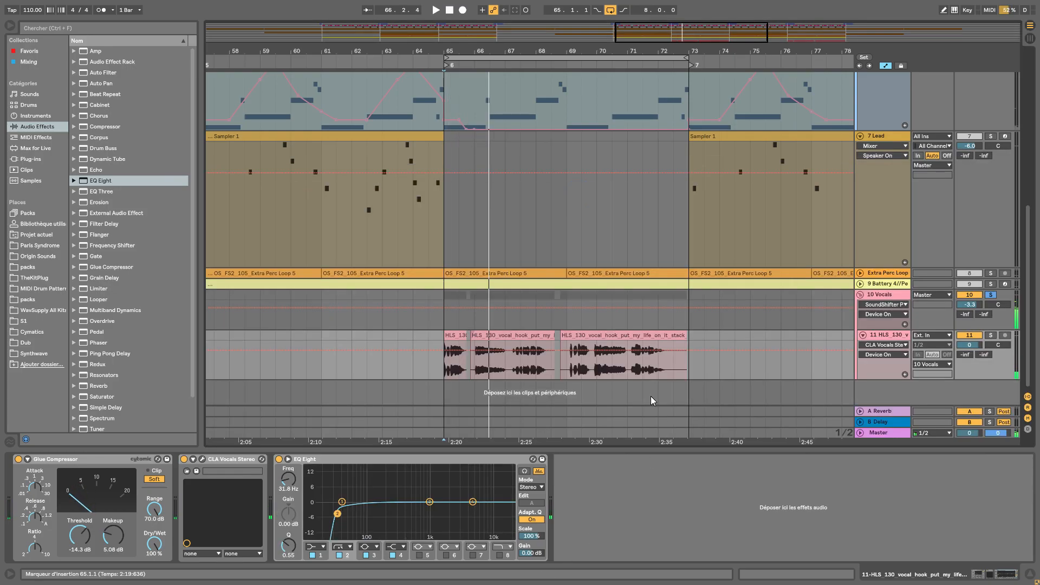
Turn off solo on the 10 Vocals group.
{"action": "double_click", "coordinate": [618, 55]}
{"action": "scroll", "coordinate": [772, 361], "scroll_direction": "up", "scroll_amount": 5}
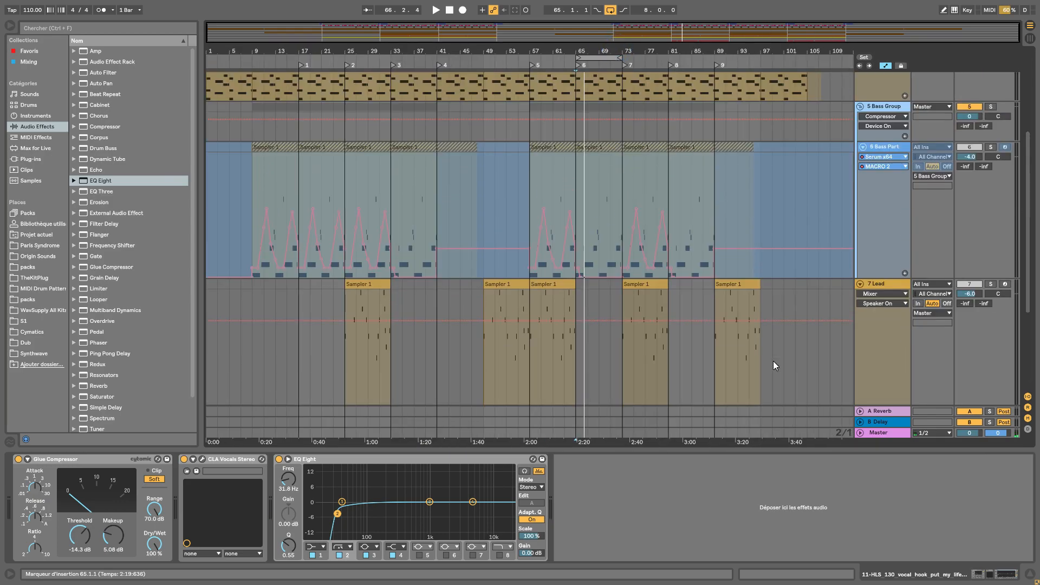
{"action": "scroll", "coordinate": [773, 361], "scroll_direction": "down", "scroll_amount": 5}
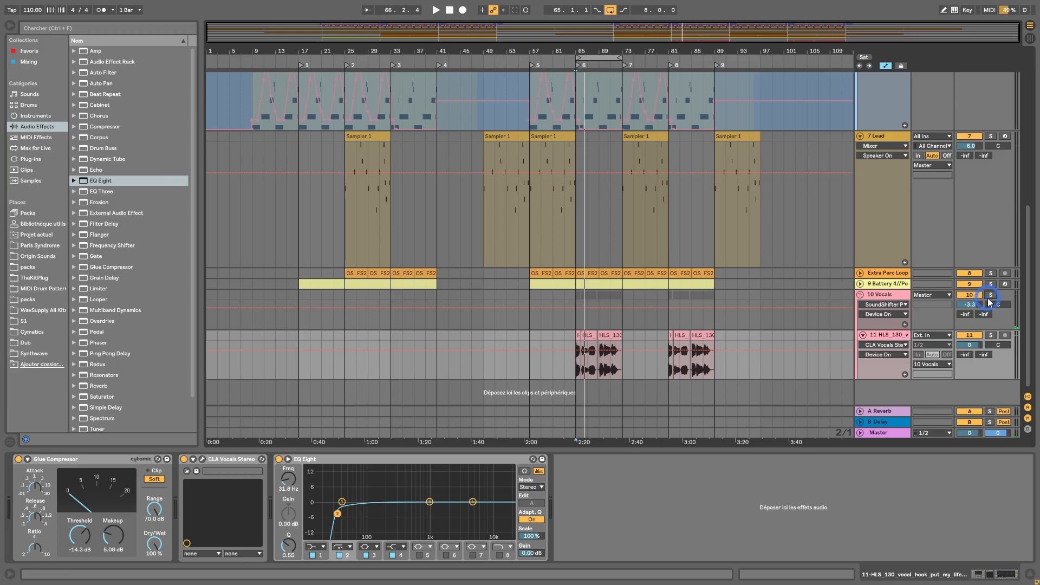
Fold the 7 Lead, 6 Bass Part, 11 HLS_130 vocal, 4 Pads, 3 Snare and 2 OS_FS2_Kick tracks.
{"action": "scroll", "coordinate": [869, 200], "scroll_direction": "up", "scroll_amount": 3}
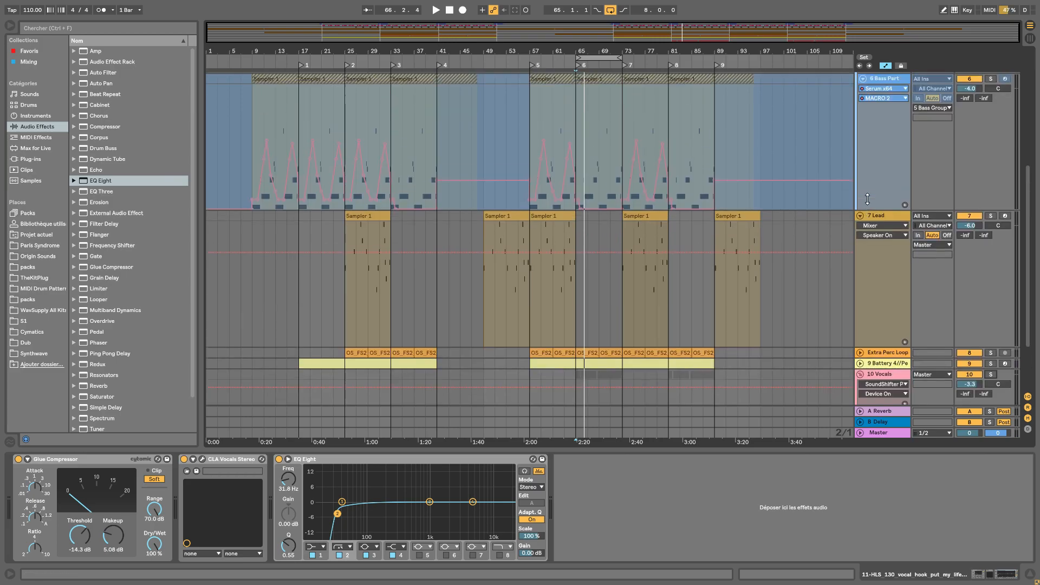
{"action": "left_click", "coordinate": [860, 217]}
{"action": "scroll", "coordinate": [830, 277], "scroll_direction": "up", "scroll_amount": 6}
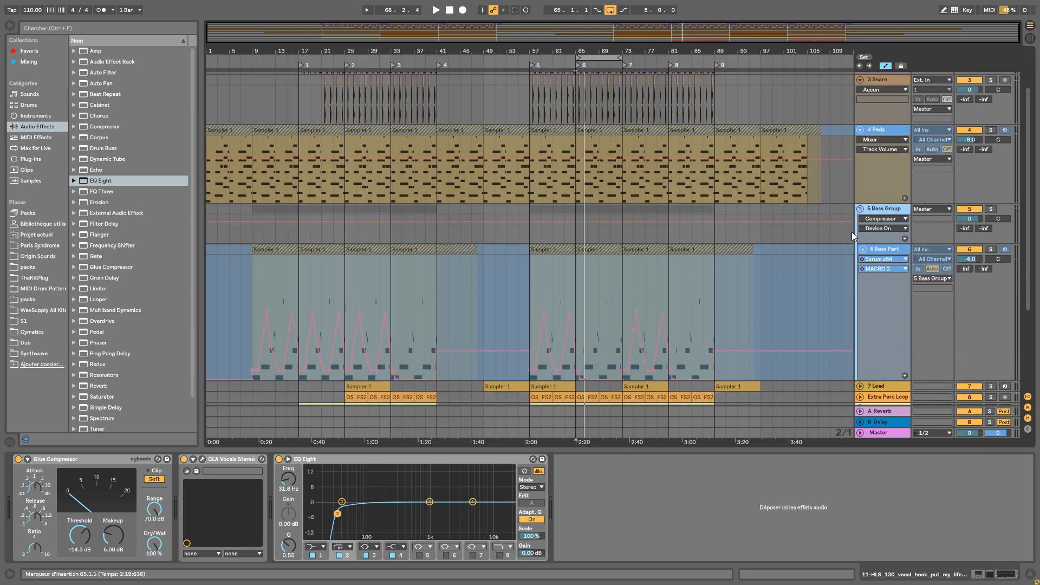
{"action": "left_click", "coordinate": [862, 249]}
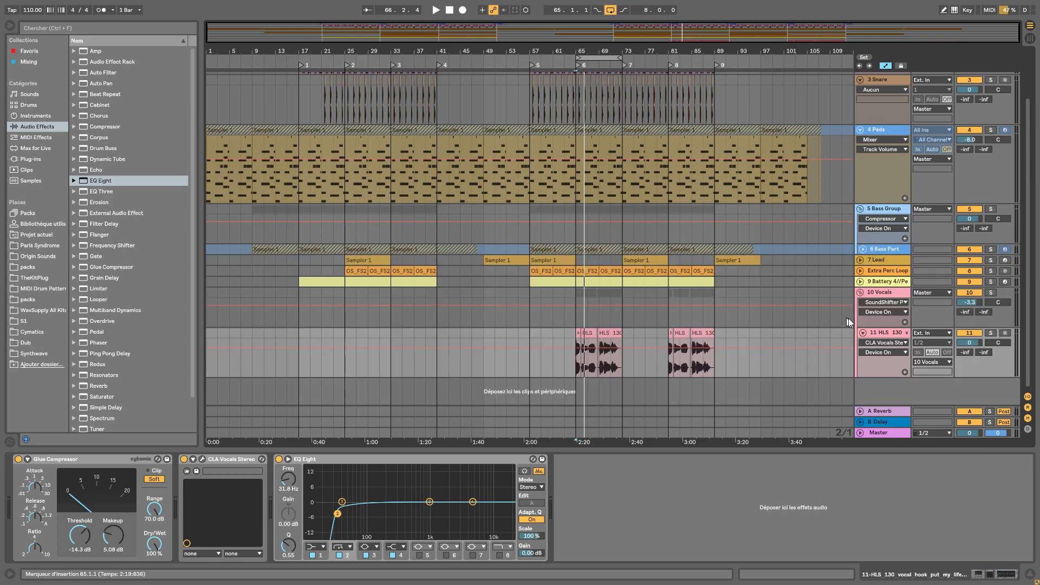
{"action": "left_click", "coordinate": [862, 333]}
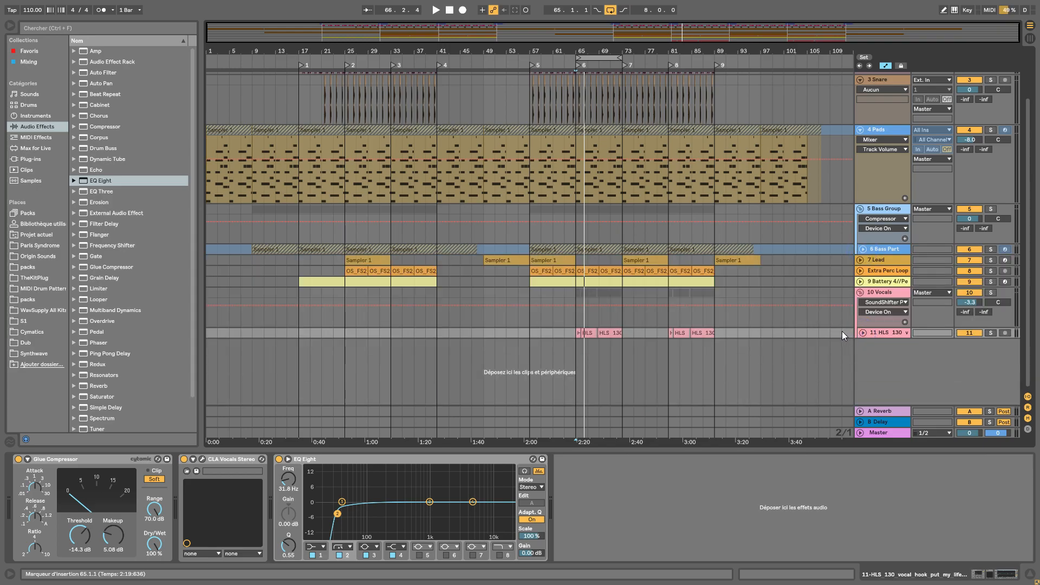
{"action": "scroll", "coordinate": [842, 331], "scroll_direction": "up", "scroll_amount": 3}
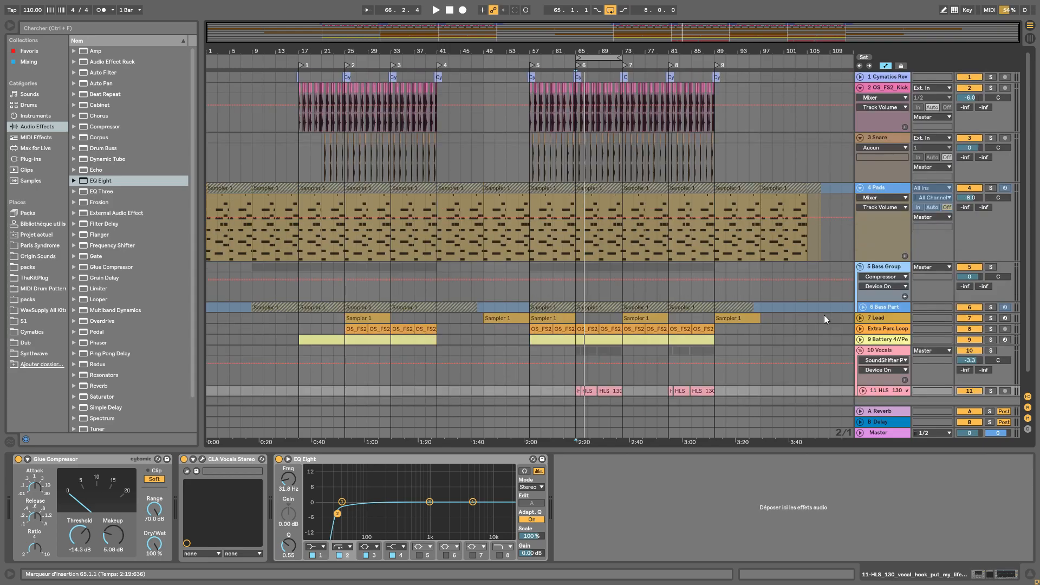
{"action": "left_click", "coordinate": [860, 188]}
{"action": "left_click", "coordinate": [860, 137]}
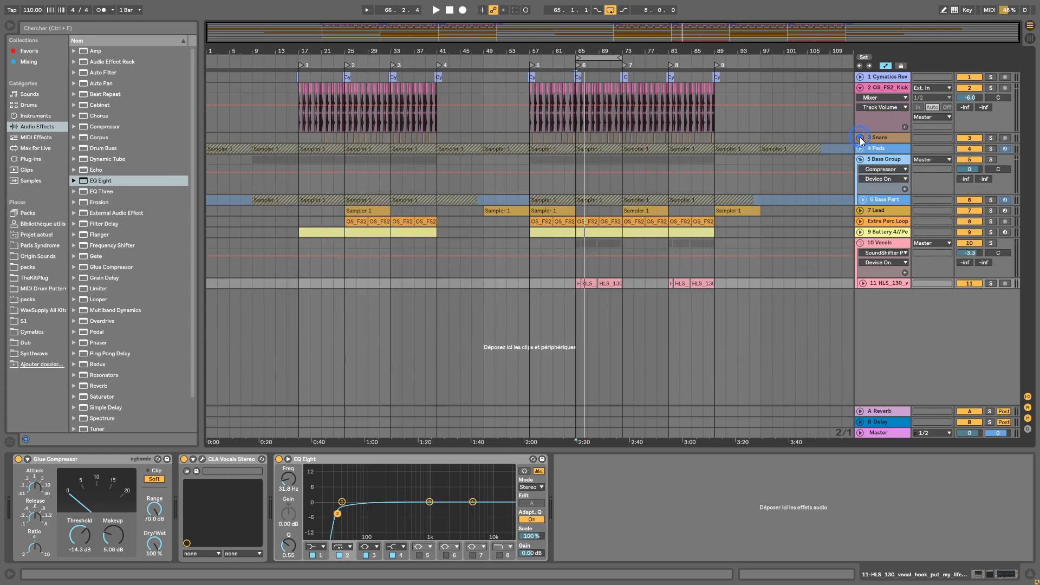
{"action": "left_click", "coordinate": [860, 88]}
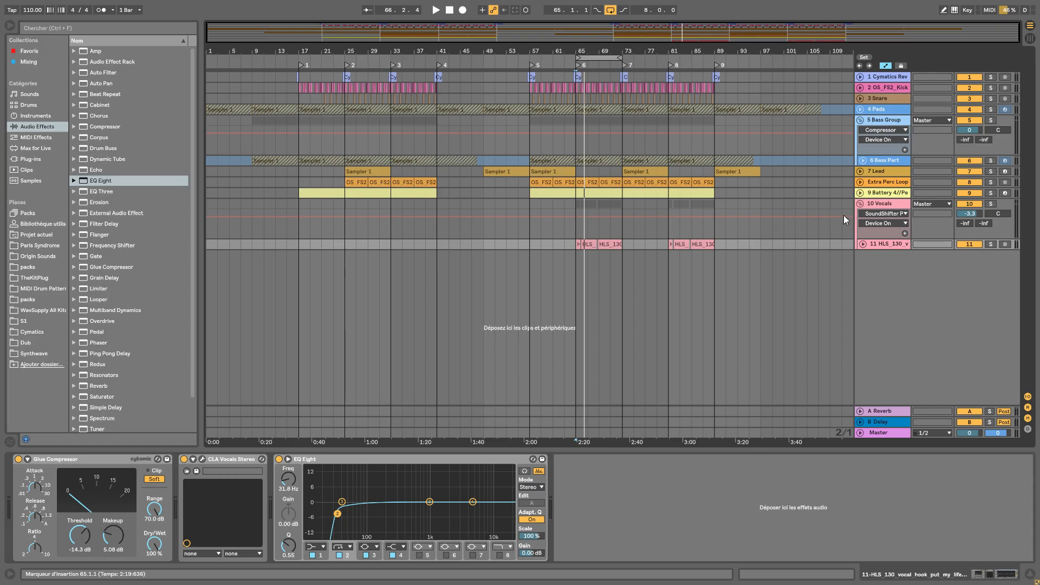
Play the arrangement from the beginning and fold the 10 Vocals group.
{"action": "left_click", "coordinate": [862, 243]}
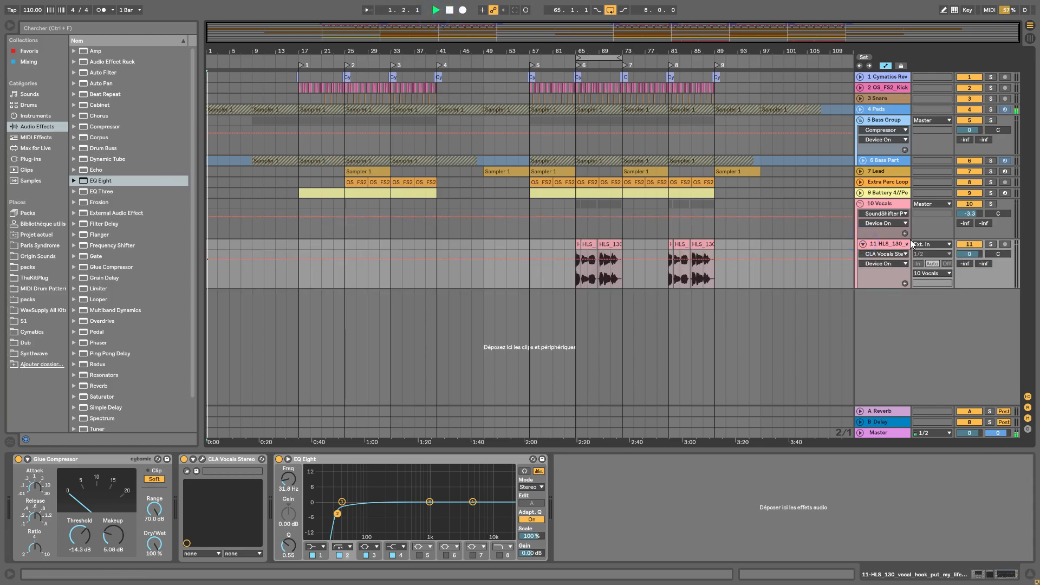
{"action": "left_click", "coordinate": [861, 212]}
{"action": "left_click", "coordinate": [859, 204]}
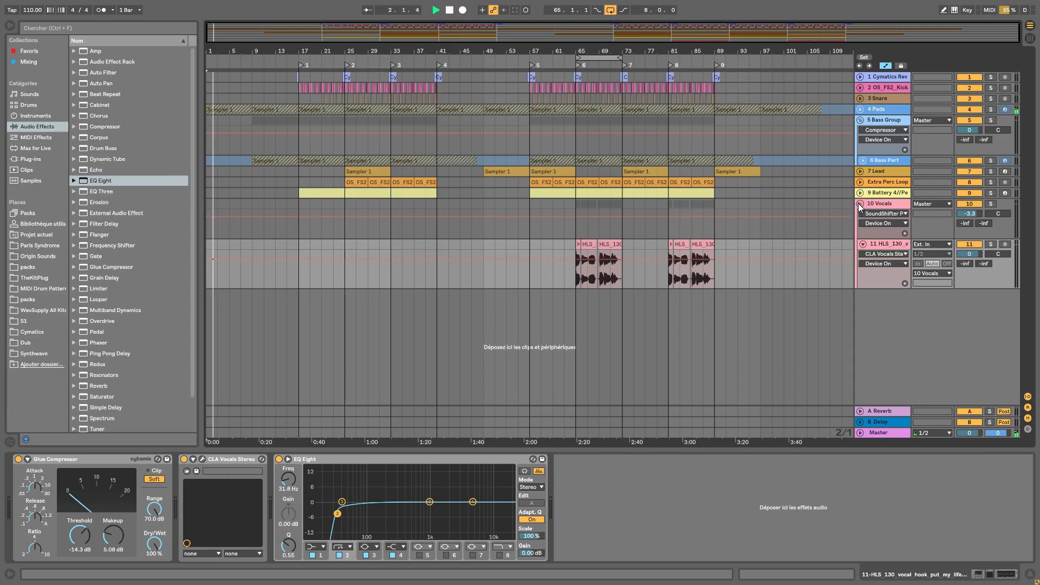
{"action": "left_click", "coordinate": [859, 205]}
Show the Master track's device chain and search the audio effects for "tran" to select the Transitions-3.adg rack.
{"action": "left_click", "coordinate": [891, 434]}
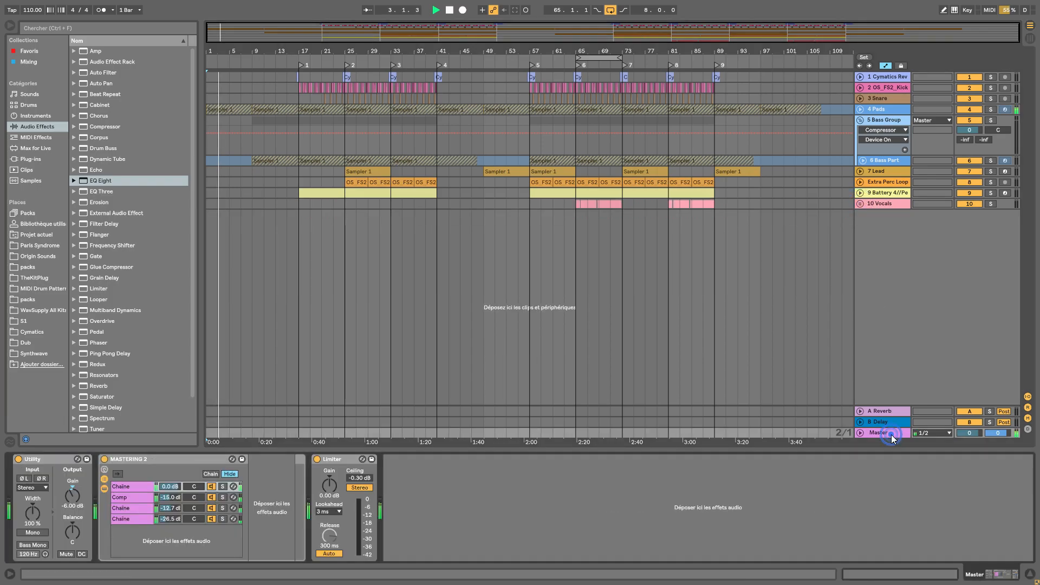
{"action": "left_click", "coordinate": [73, 62]}
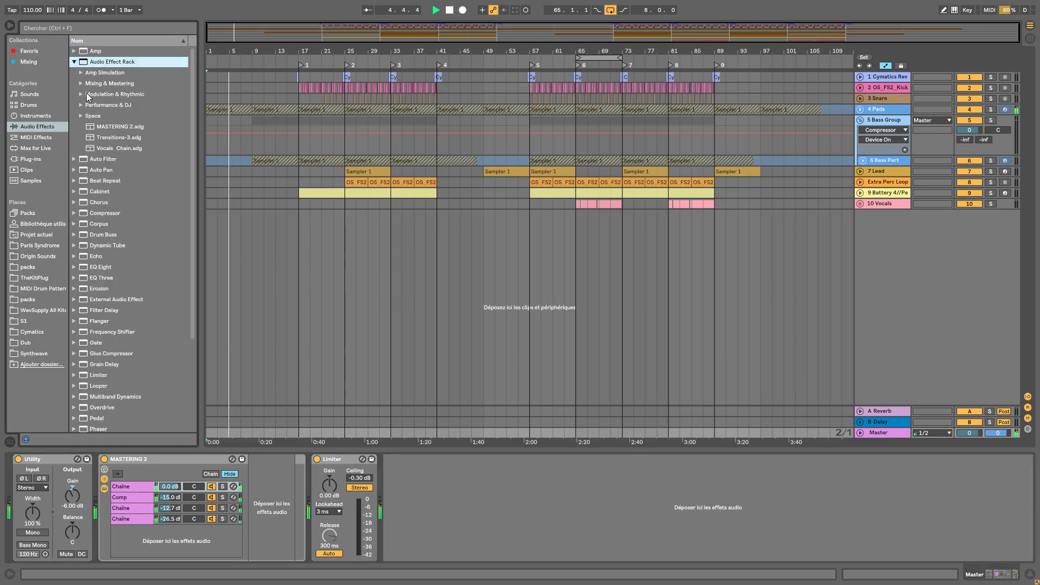
{"action": "left_click", "coordinate": [82, 30]}
{"action": "type", "text": "tr"}
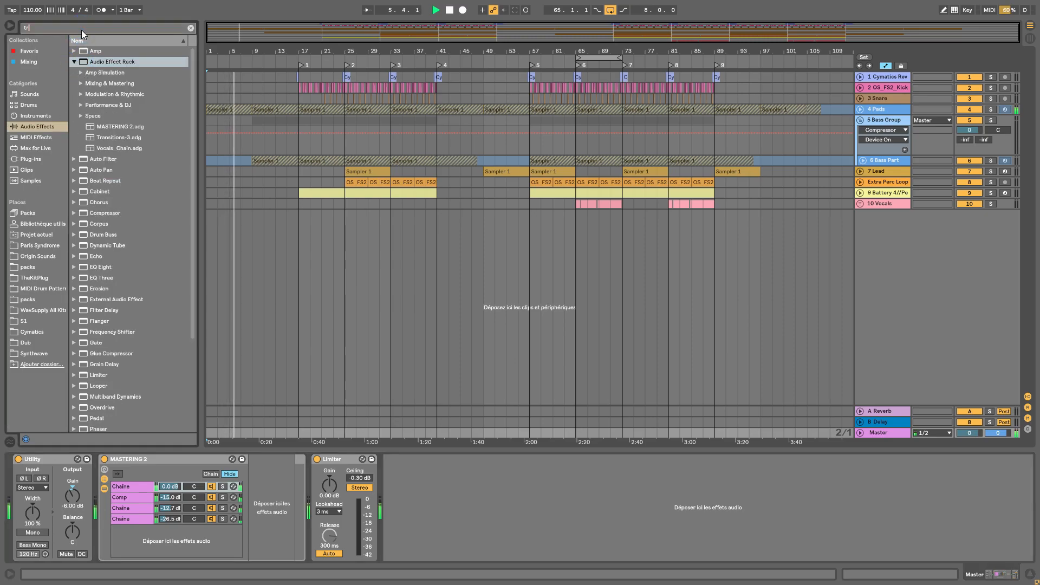
{"action": "type", "text": "an"}
{"action": "key", "text": "Down"}
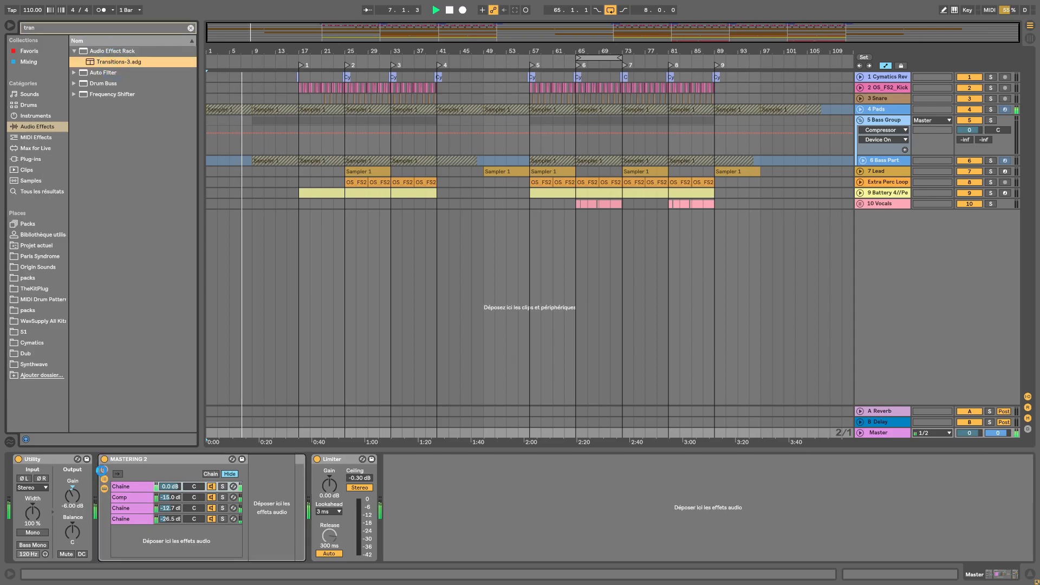
Try loading the Transitions-3.adg rack onto the Master, hide its HalfTime window and undo the loading.
{"action": "key", "text": "Return"}
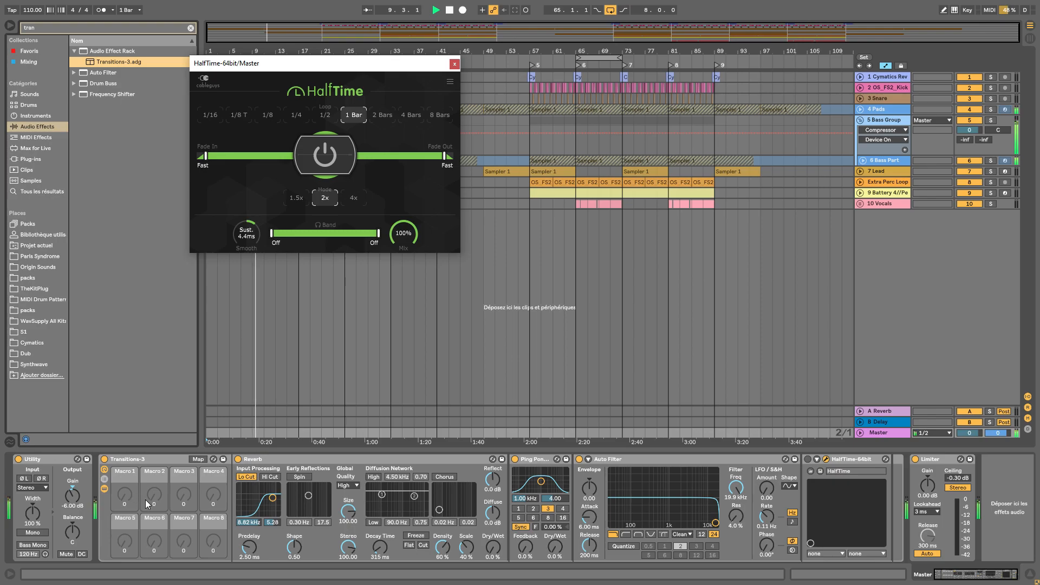
{"action": "key", "text": "ctrl+alt+p"}
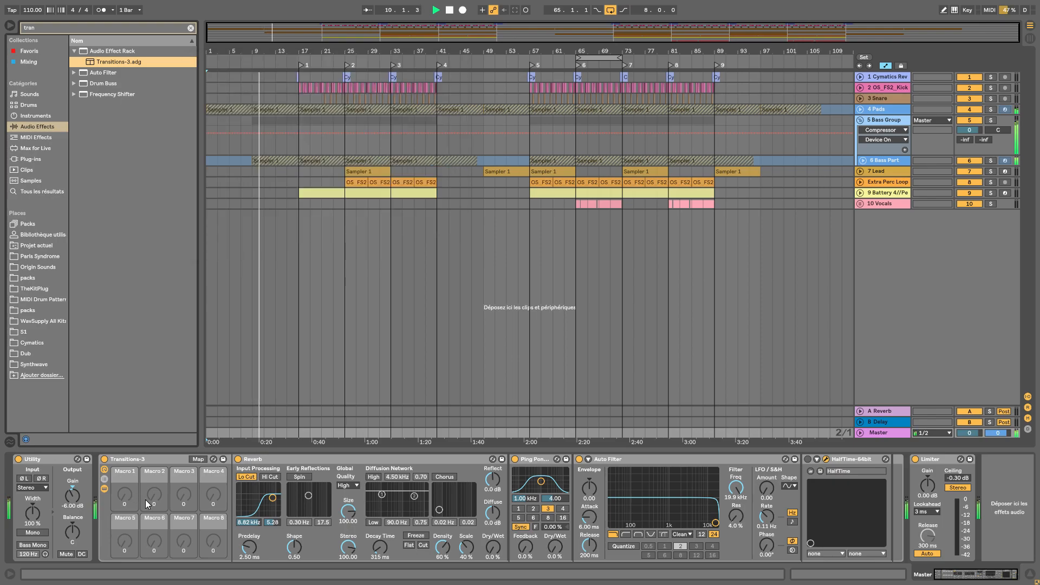
{"action": "key", "text": "ctrl+z"}
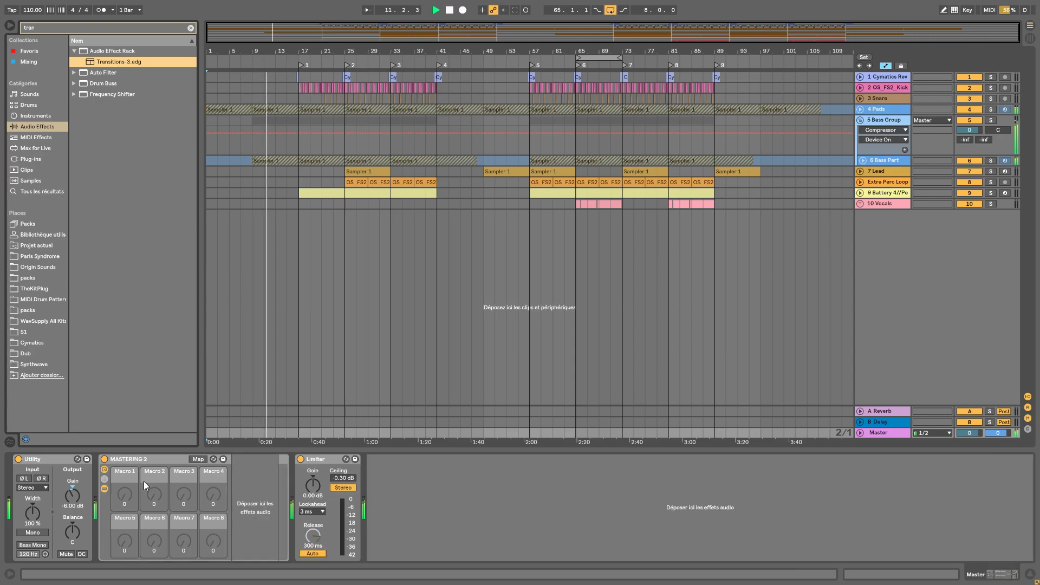
Insert the Transitions-3.adg rack between MASTERING 2 and the Limiter on the Master, and show its Reverb Dry/Wet automation.
{"action": "left_click_drag", "start_coordinate": [98, 62], "coordinate": [295, 484]}
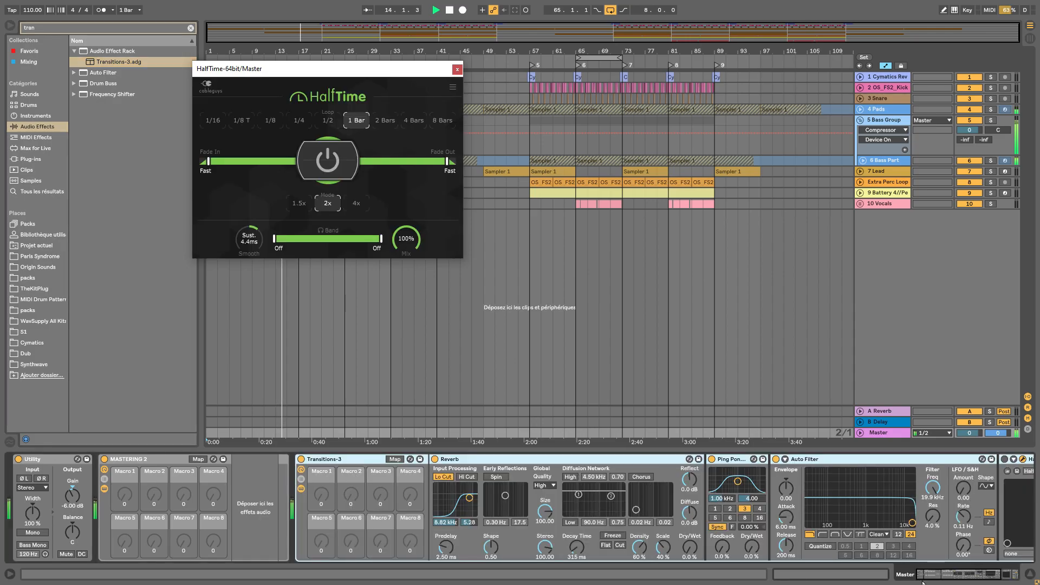
{"action": "left_click", "coordinate": [456, 71]}
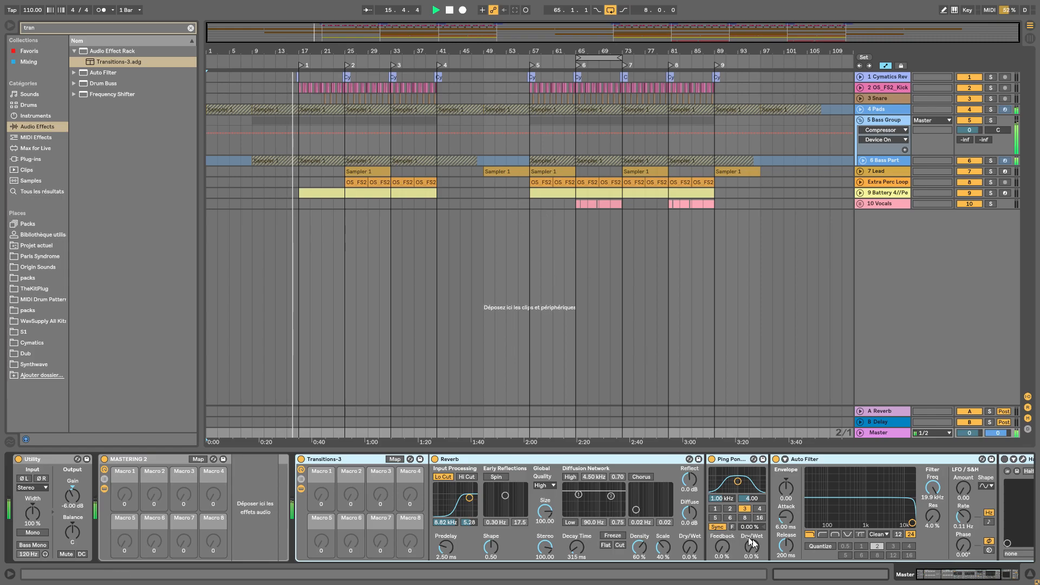
{"action": "left_click", "coordinate": [688, 548]}
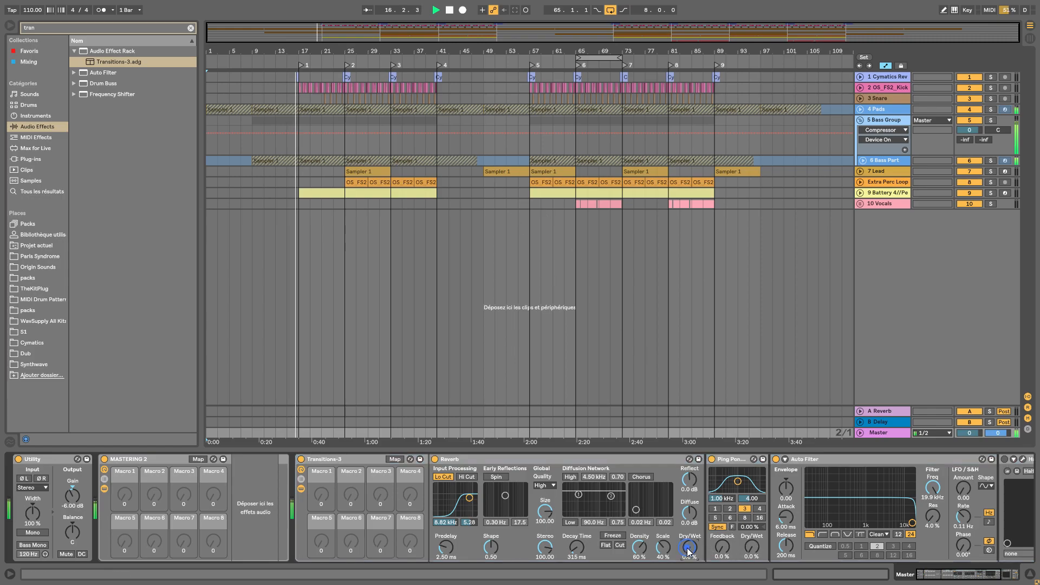
{"action": "left_click", "coordinate": [859, 432]}
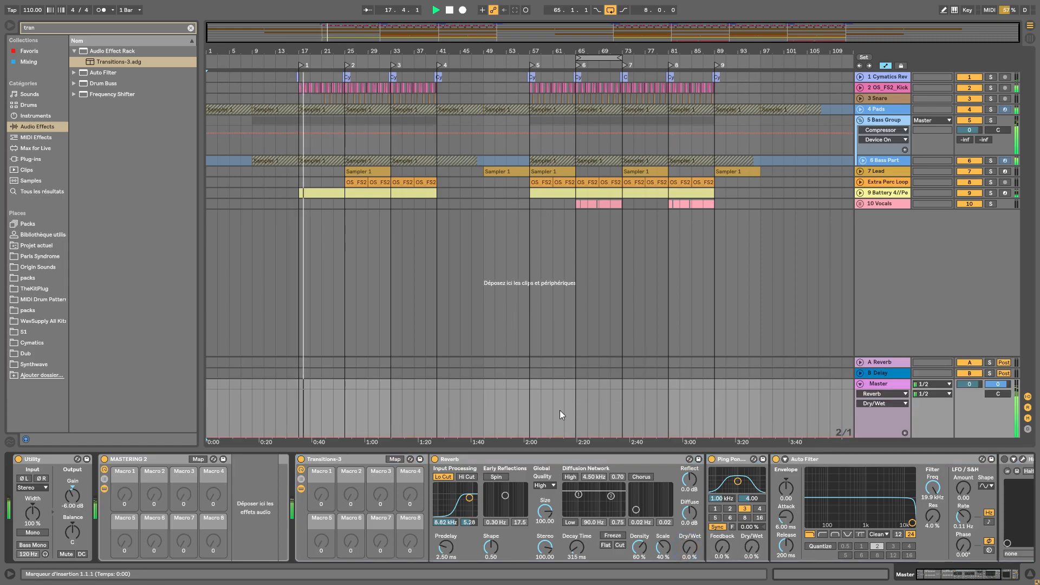
Raise the Master's Reverb Dry/Wet automation to the same constant level over bars 41–57 and from bar 89 to about bar 107.
{"action": "left_click_drag", "start_coordinate": [529, 419], "coordinate": [457, 425]}
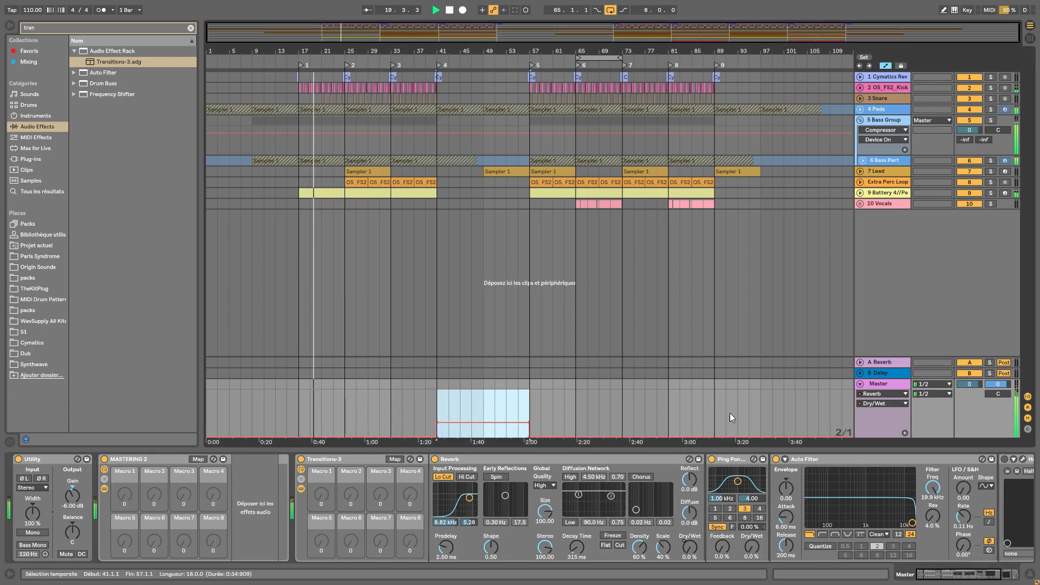
{"action": "left_click_drag", "start_coordinate": [817, 419], "coordinate": [744, 423]}
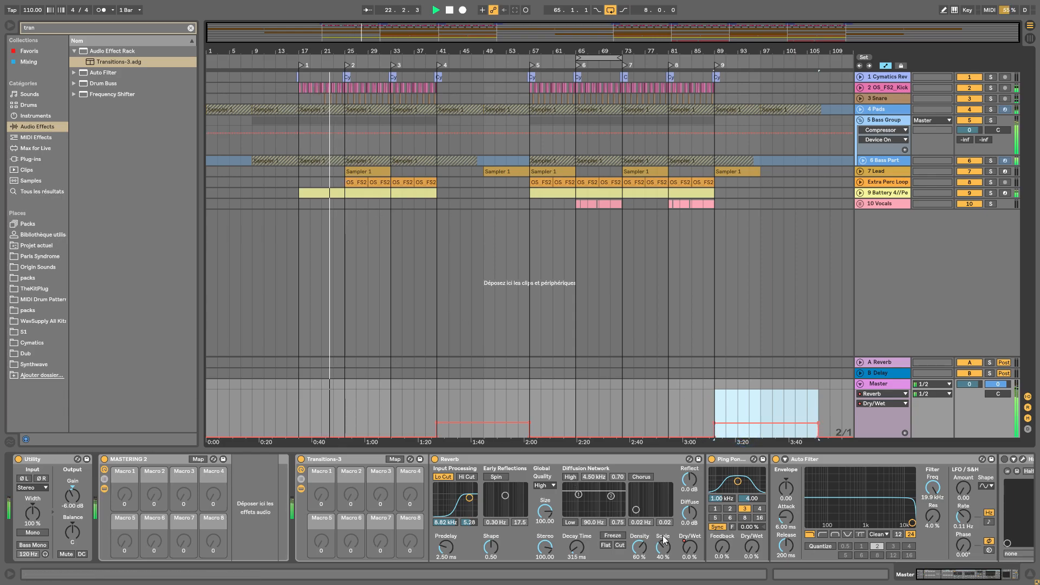
Shape a steep curved rise in the Master's Reverb Dry/Wet automation over bars 17–19, dropping back at bar 19.
{"action": "left_click_drag", "start_coordinate": [297, 51], "coordinate": [297, 93]}
{"action": "left_click_drag", "start_coordinate": [337, 422], "coordinate": [300, 420]}
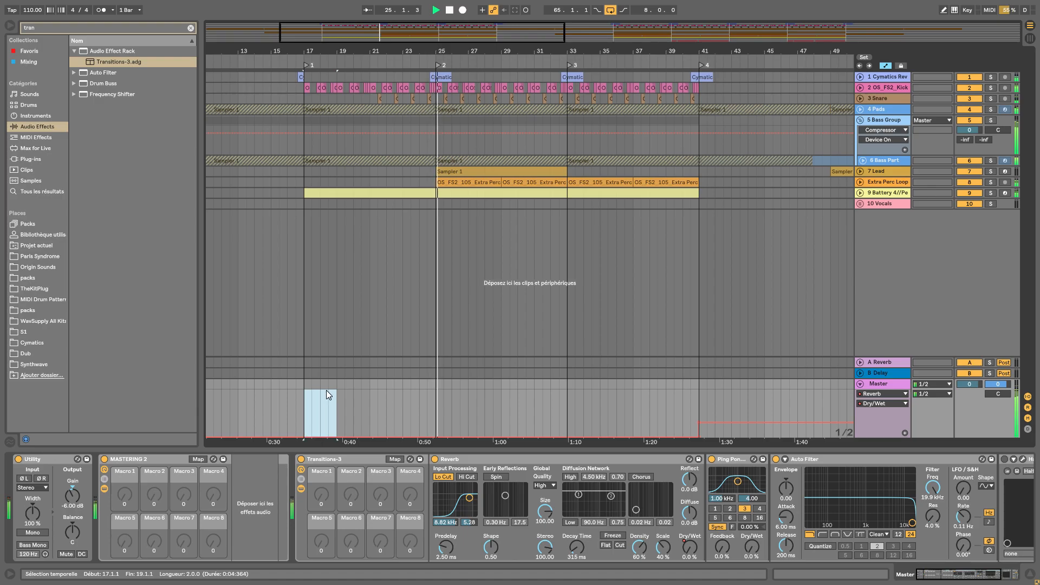
{"action": "left_click_drag", "start_coordinate": [312, 432], "coordinate": [310, 391]}
{"action": "left_click", "coordinate": [304, 397]}
{"action": "left_click", "coordinate": [304, 400]}
{"action": "left_click_drag", "start_coordinate": [318, 416], "coordinate": [339, 421]}
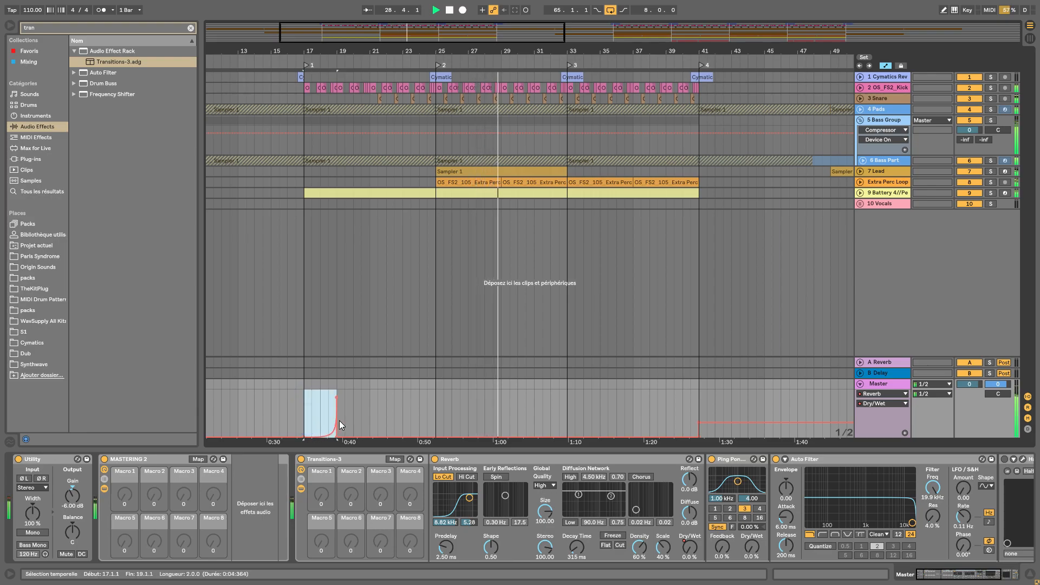
Duplicate the two-bar Reverb Dry/Wet curve repeatedly so the rises continue up to bar 41.
{"action": "key", "text": "ctrl+d"}
{"action": "key", "text": "ctrl+d"}
{"action": "key", "text": "ctrl+d"}
{"action": "key", "text": "ctrl+d"}
{"action": "key", "text": "ctrl+d"}
{"action": "key", "text": "ctrl+d"}
{"action": "key", "text": "ctrl+d"}
{"action": "key", "text": "ctrl+d"}
{"action": "key", "text": "ctrl+d"}
{"action": "key", "text": "ctrl+d"}
{"action": "key", "text": "ctrl+d"}
Copy the Reverb Dry/Wet curves of bars 17–41 to bar 57, and duplicate those of bars 73–81 up to bar 89.
{"action": "left_click_drag", "start_coordinate": [309, 417], "coordinate": [698, 400]}
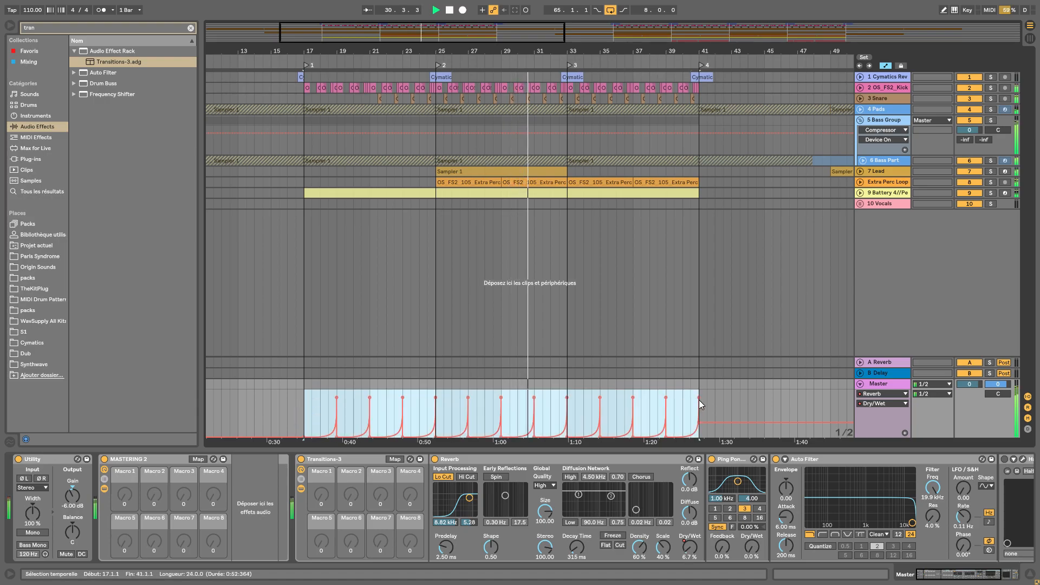
{"action": "left_click_drag", "start_coordinate": [622, 53], "coordinate": [416, 40]}
{"action": "left_click", "coordinate": [619, 403]}
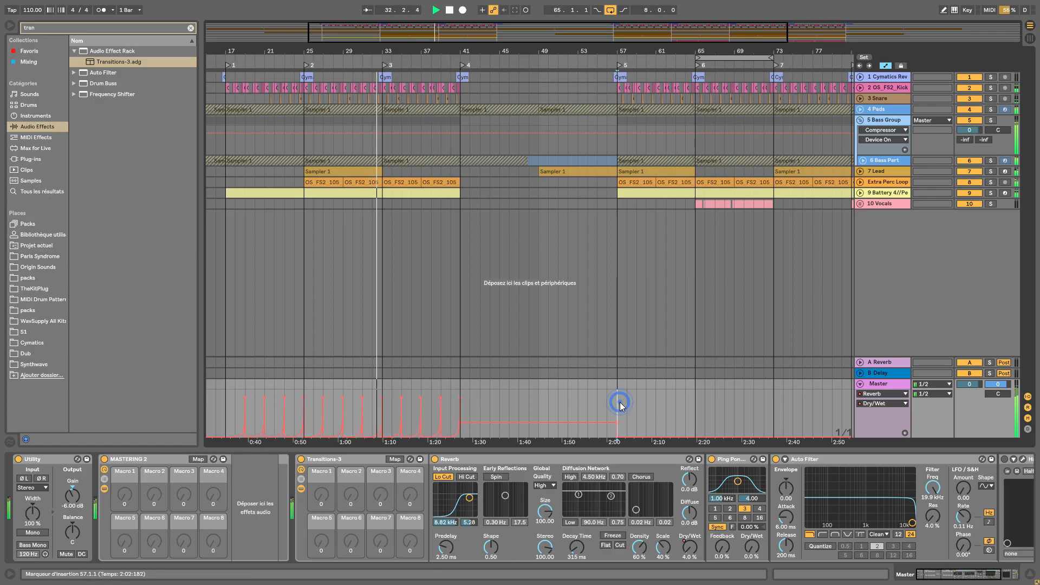
{"action": "key", "text": "ctrl+v"}
{"action": "left_click_drag", "start_coordinate": [719, 51], "coordinate": [532, 51]}
{"action": "left_click", "coordinate": [659, 370]}
{"action": "left_click_drag", "start_coordinate": [658, 370], "coordinate": [586, 438]}
{"action": "key", "text": "ctrl+d"}
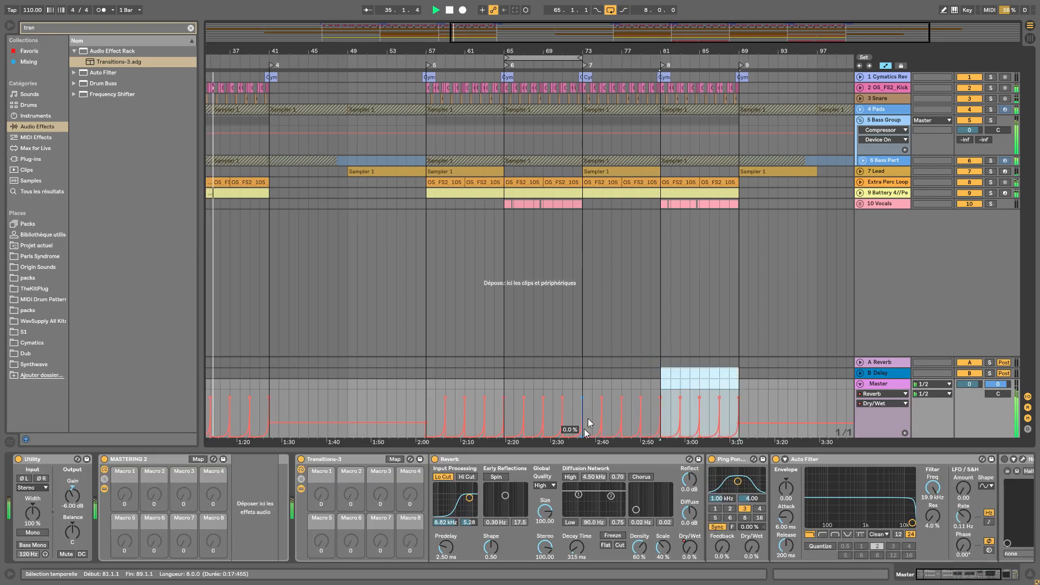
Reshape the Reverb Dry/Wet ending into a slow rise with a final drop, and copy the whole automation to Ping Pong Delay Dry/Wet.
{"action": "left_click_drag", "start_coordinate": [657, 39], "coordinate": [657, 24]}
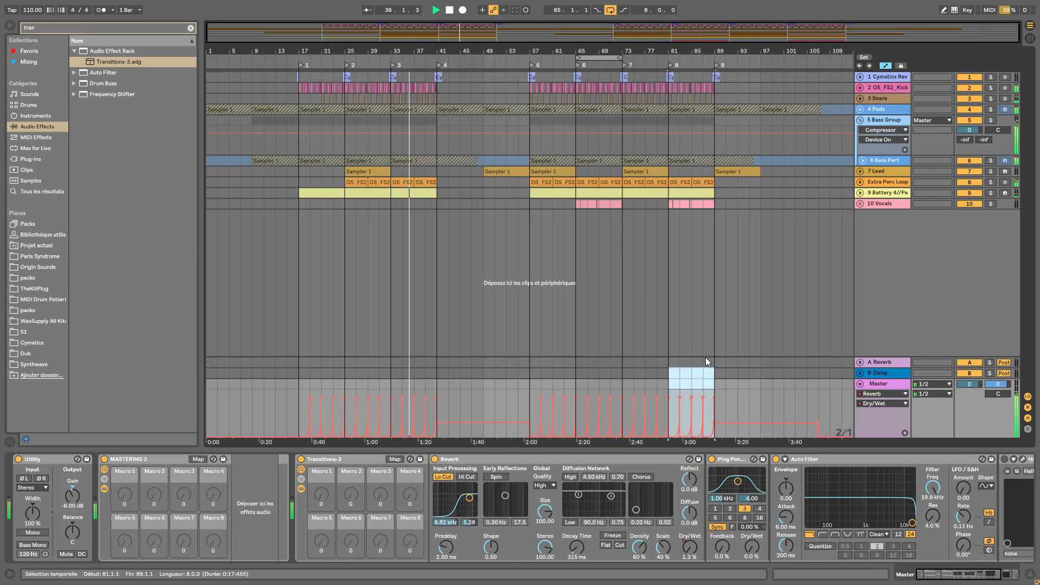
{"action": "left_click", "coordinate": [829, 409]}
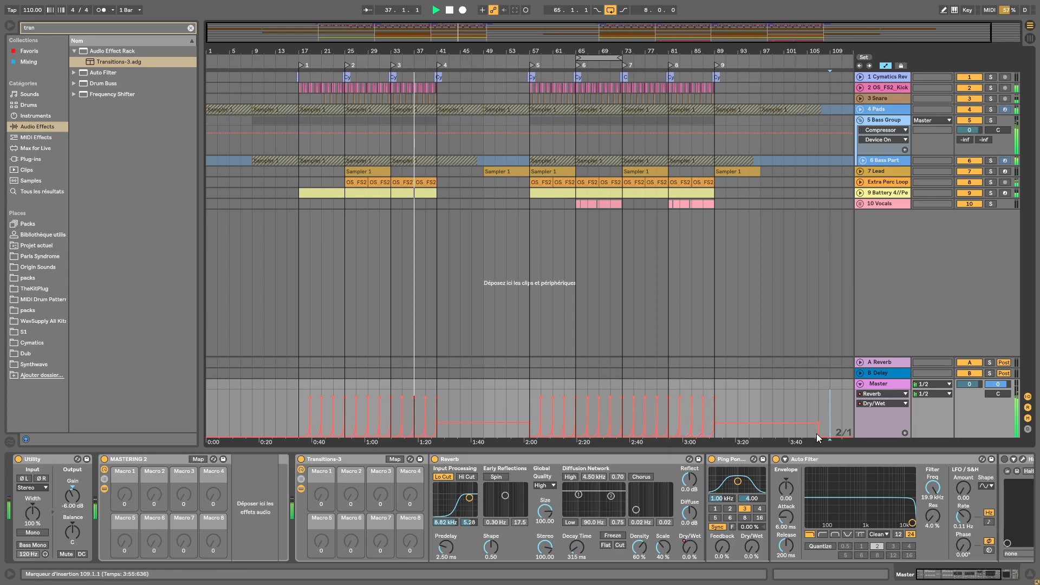
{"action": "left_click_drag", "start_coordinate": [820, 437], "coordinate": [187, 449]}
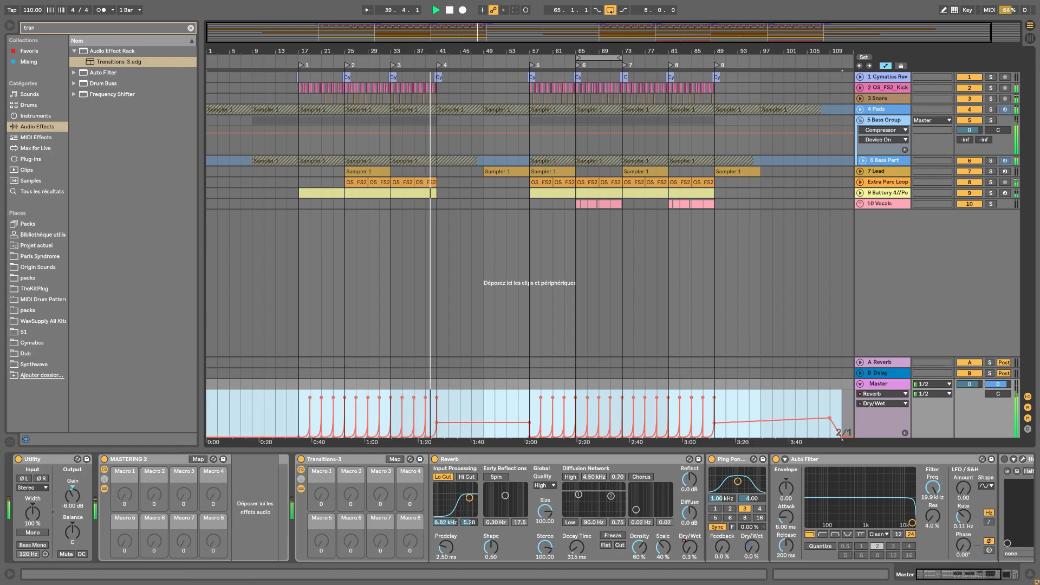
{"action": "left_click", "coordinate": [750, 547]}
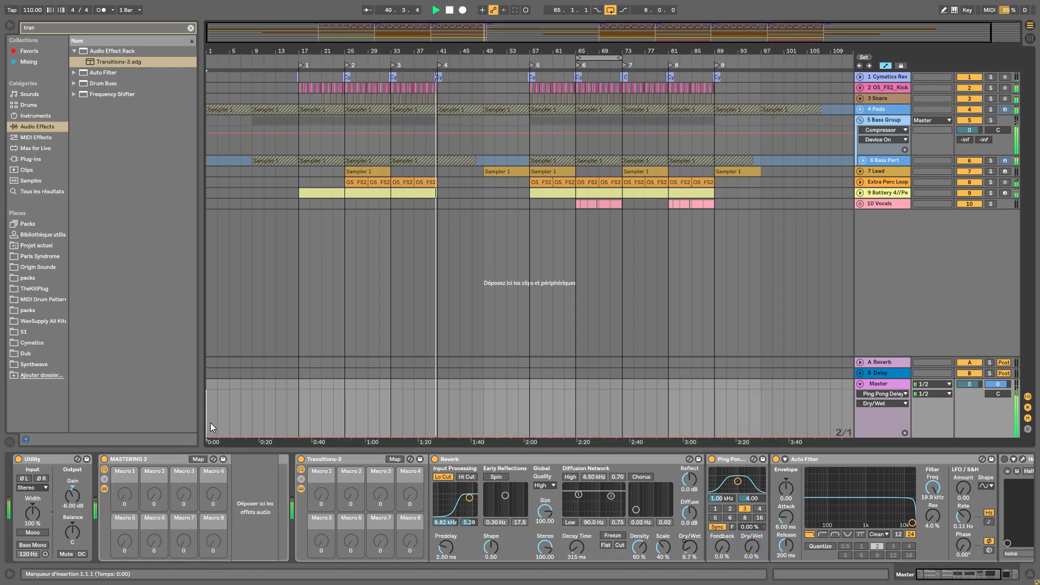
{"action": "key", "text": "ctrl+v"}
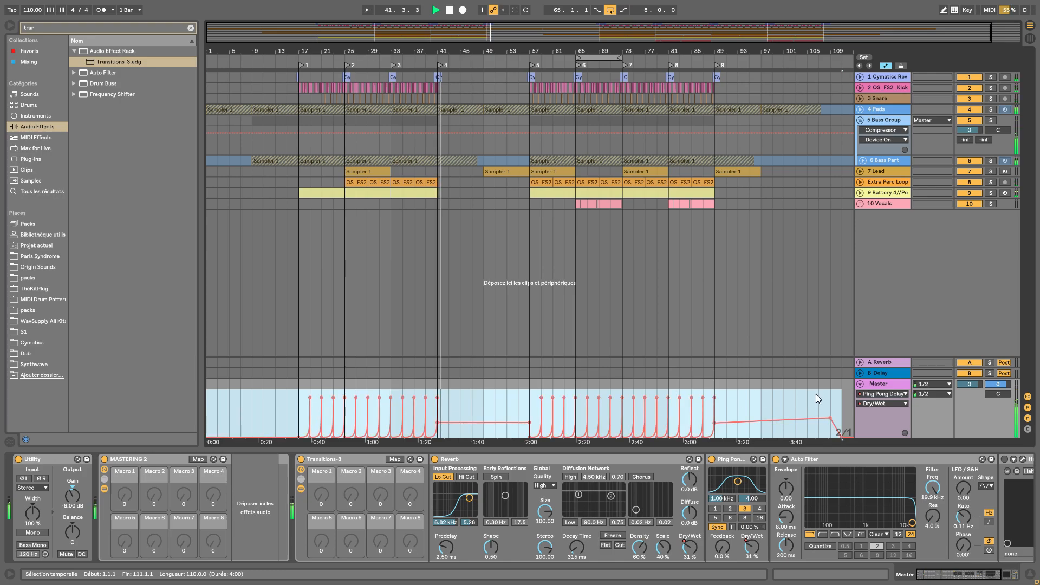
Lower the Ping Pong Delay Dry/Wet automation at bar 89 to about 13%, and raise it slightly over bars 1–17.
{"action": "left_click", "coordinate": [832, 408]}
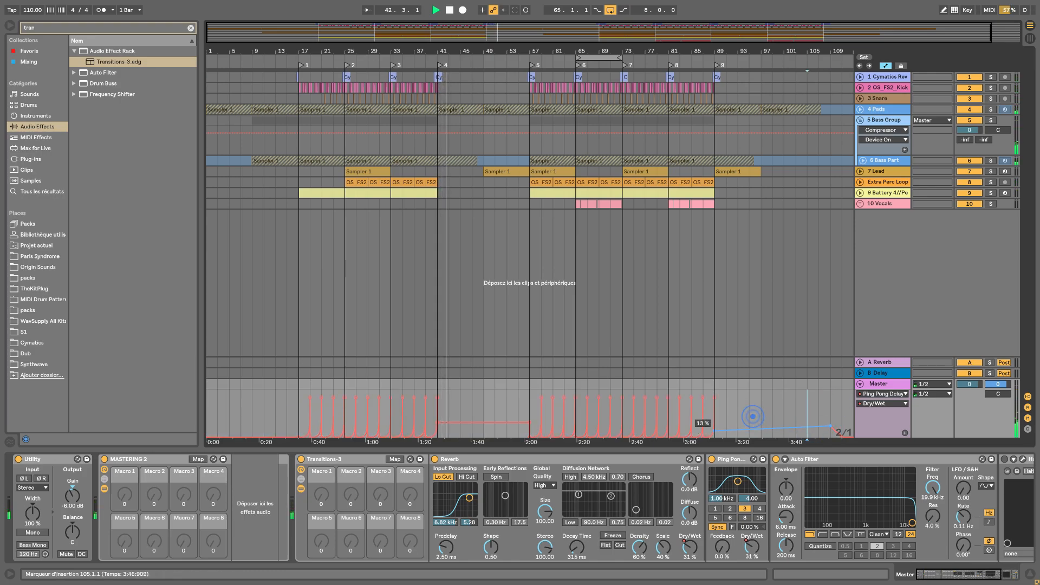
{"action": "key", "text": "ctrl+a"}
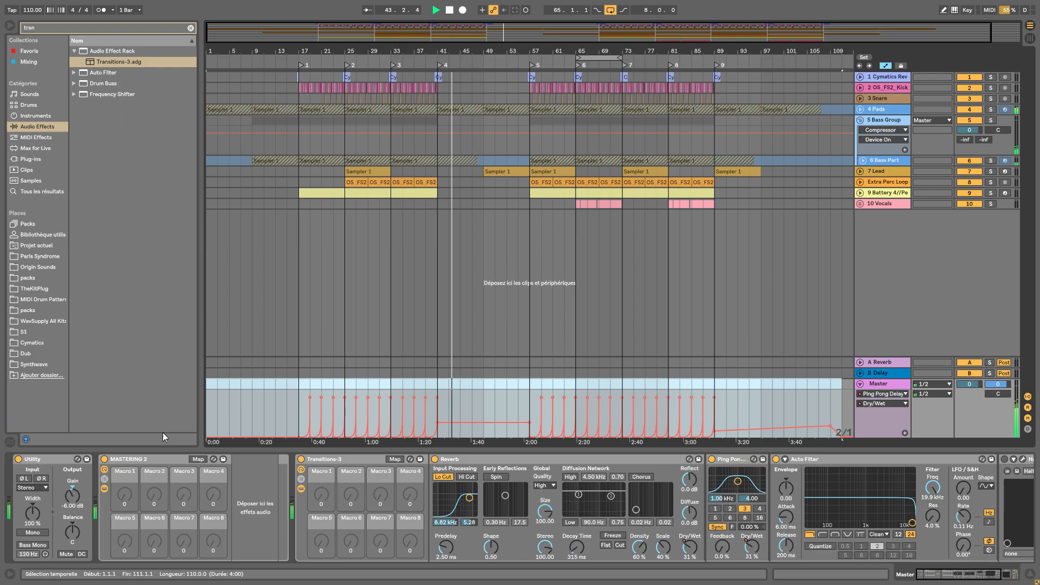
{"action": "left_click", "coordinate": [237, 420]}
{"action": "left_click_drag", "start_coordinate": [297, 420], "coordinate": [227, 421]}
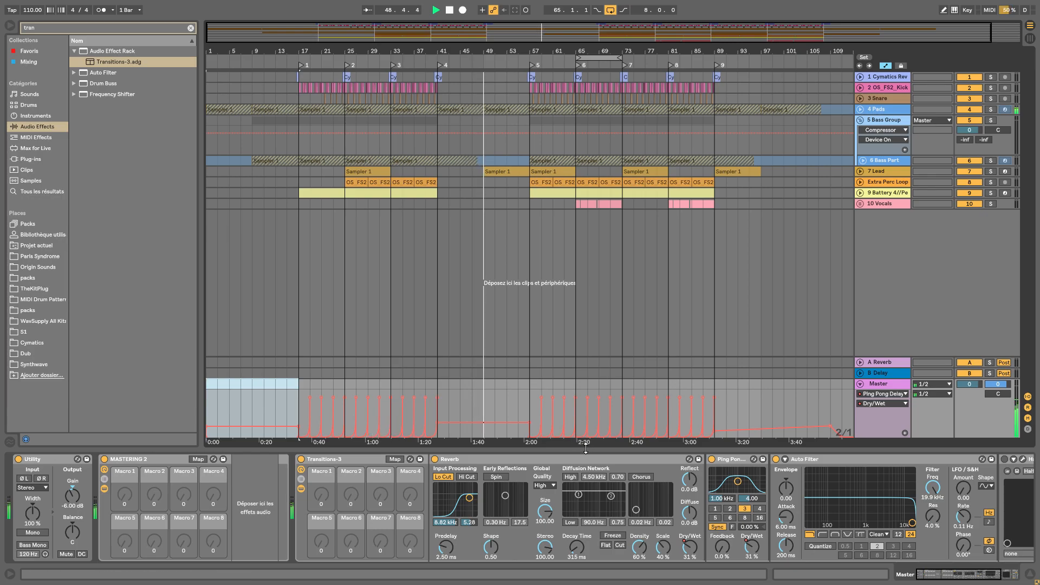
Unfold the 7 Lead track, show its device chain and briefly view its Serum synth window.
{"action": "left_click_drag", "start_coordinate": [584, 448], "coordinate": [585, 564]}
{"action": "left_click", "coordinate": [859, 171]}
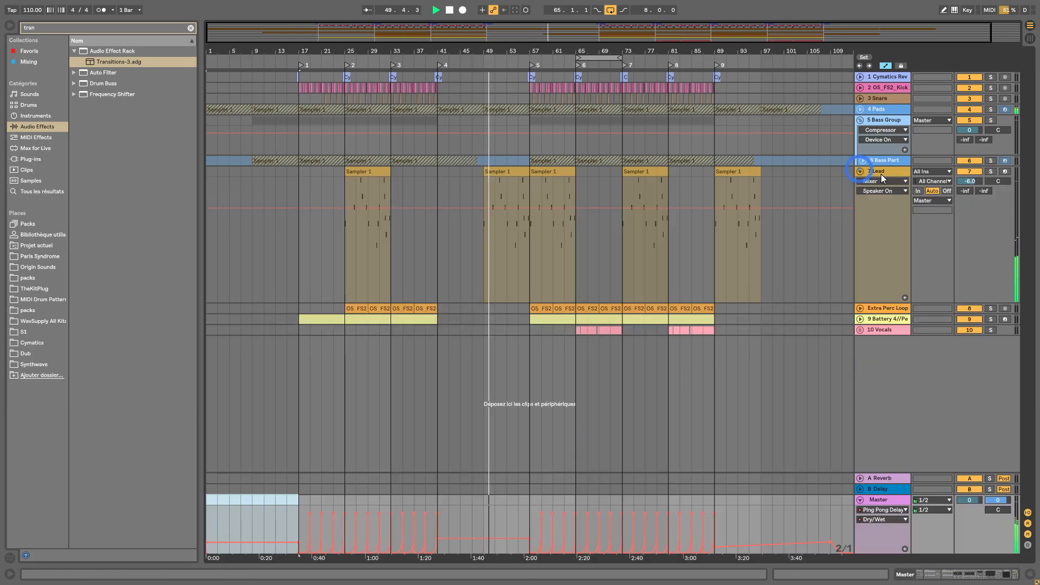
{"action": "double_click", "coordinate": [880, 173]}
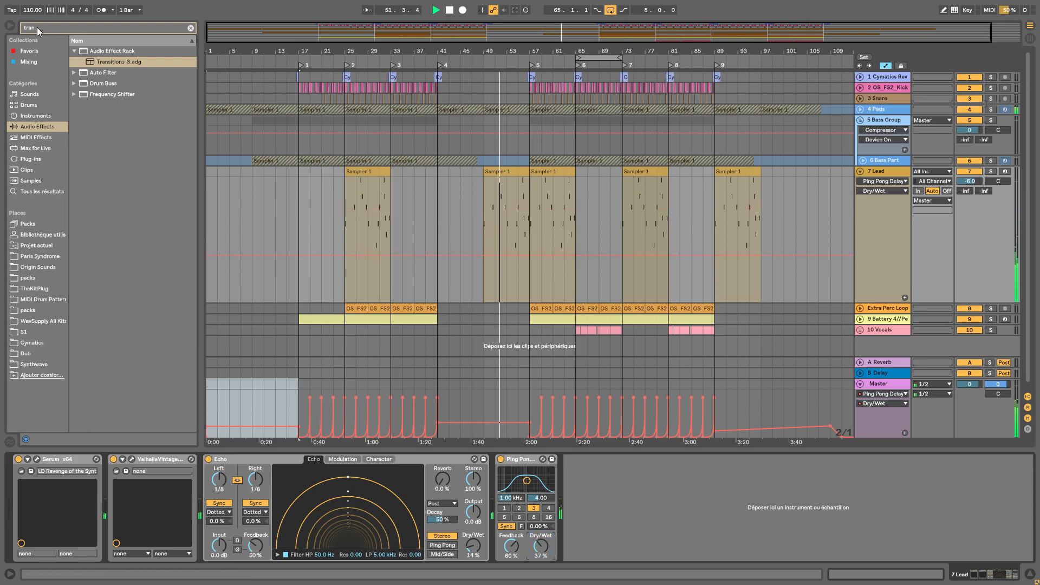
{"action": "left_click", "coordinate": [38, 459]}
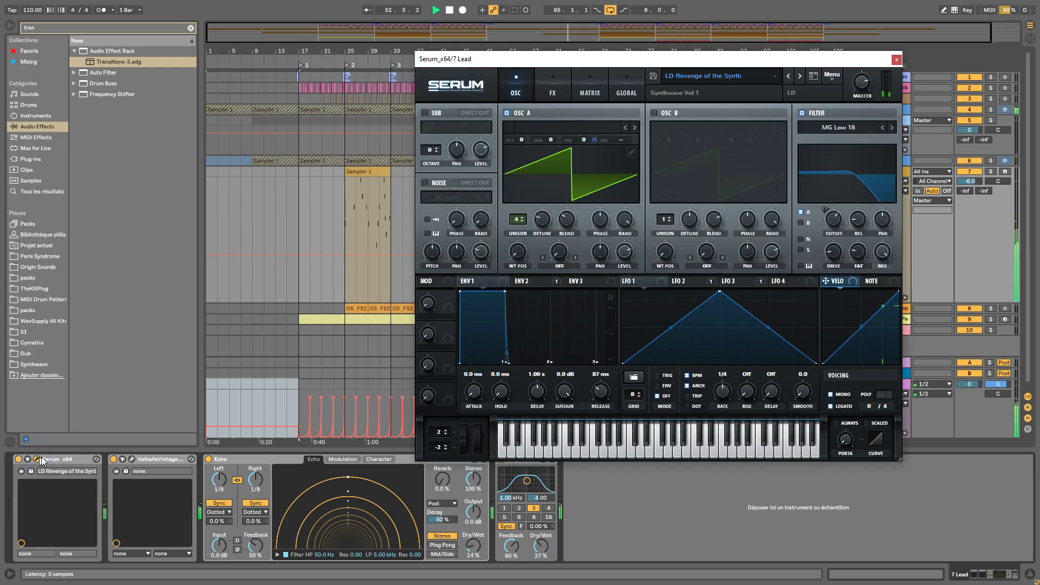
{"action": "left_click", "coordinate": [896, 59]}
{"action": "left_click", "coordinate": [54, 28]}
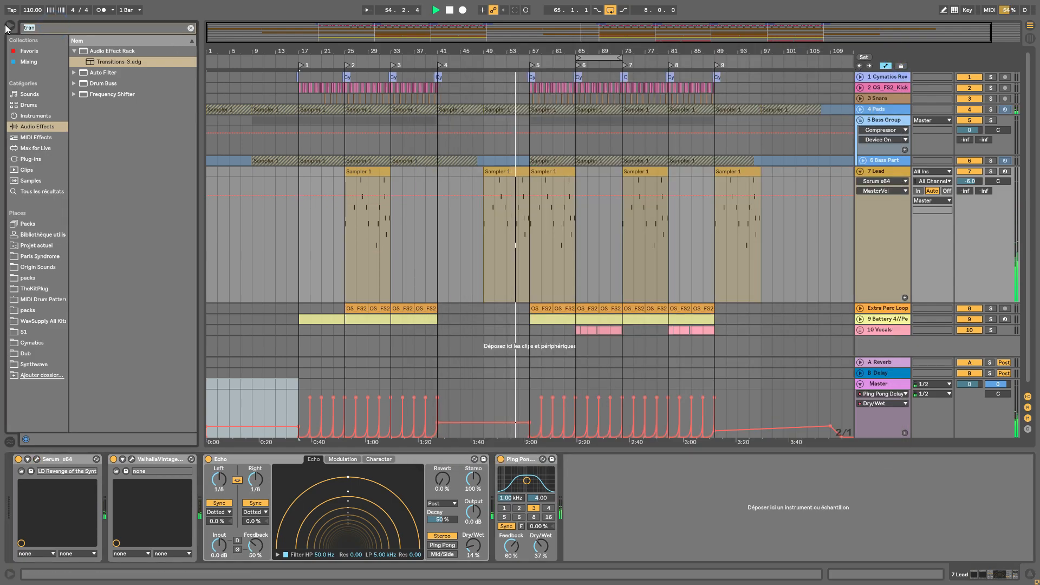
{"action": "type", "text": "panca"}
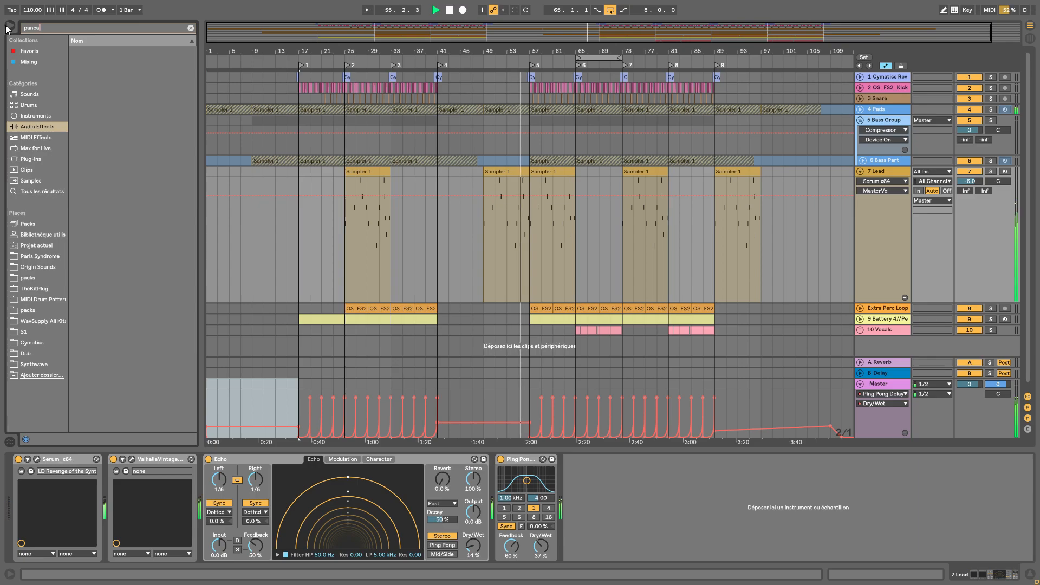
{"action": "left_click", "coordinate": [31, 159]}
{"action": "left_click", "coordinate": [98, 52]}
{"action": "left_click_drag", "start_coordinate": [575, 473], "coordinate": [577, 475]}
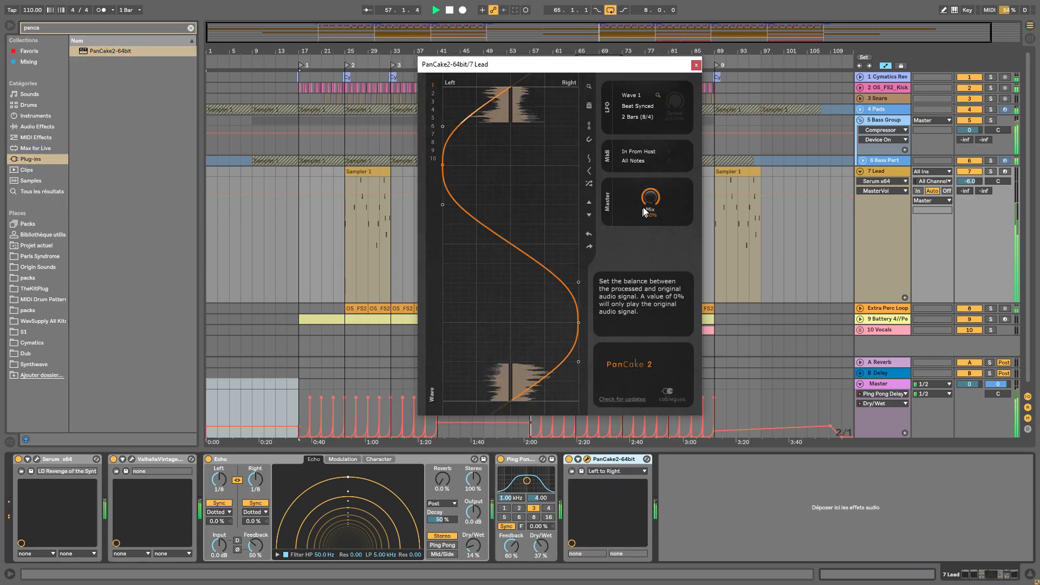
{"action": "mouse_move", "coordinate": [650, 199]}
{"action": "left_mouse_down"}
{"action": "mouse_move", "coordinate": [650, 217]}
{"action": "mouse_move", "coordinate": [650, 197]}
{"action": "left_mouse_up"}
{"action": "left_click", "coordinate": [696, 65]}
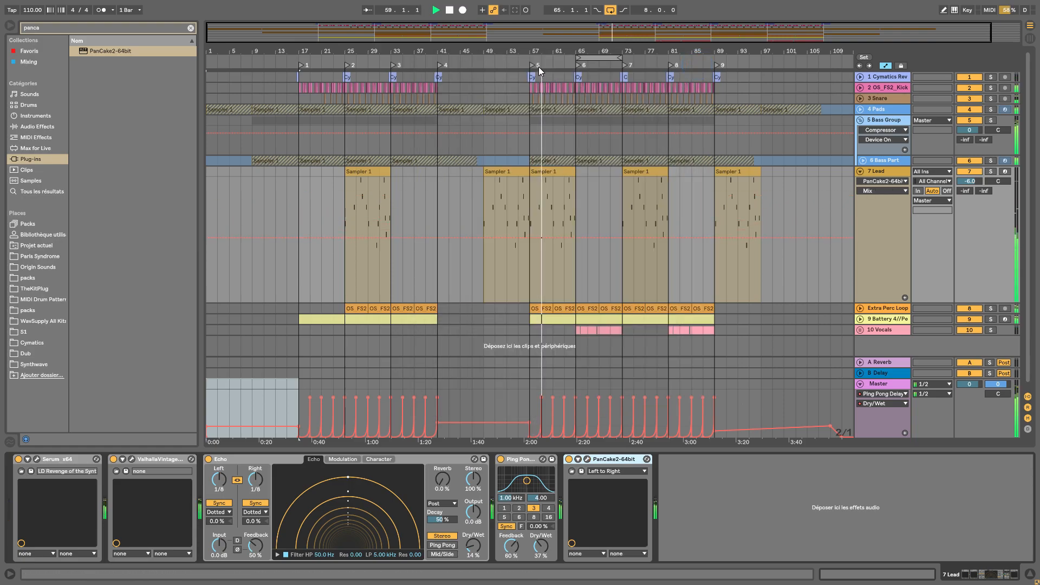
Play the arrangement from bar 49 and unfold the Extra Perc Loop and 9 Battery 4 tracks.
{"action": "left_click", "coordinate": [515, 65]}
{"action": "left_click_drag", "start_coordinate": [519, 51], "coordinate": [527, 102]}
{"action": "key", "text": "space"}
{"action": "key", "text": "b"}
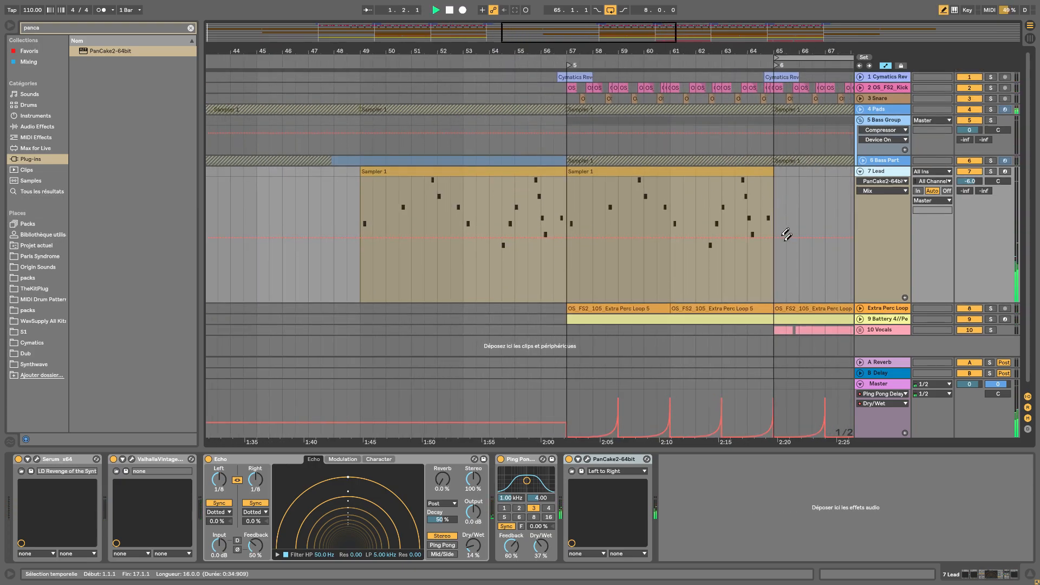
{"action": "left_click", "coordinate": [859, 309]}
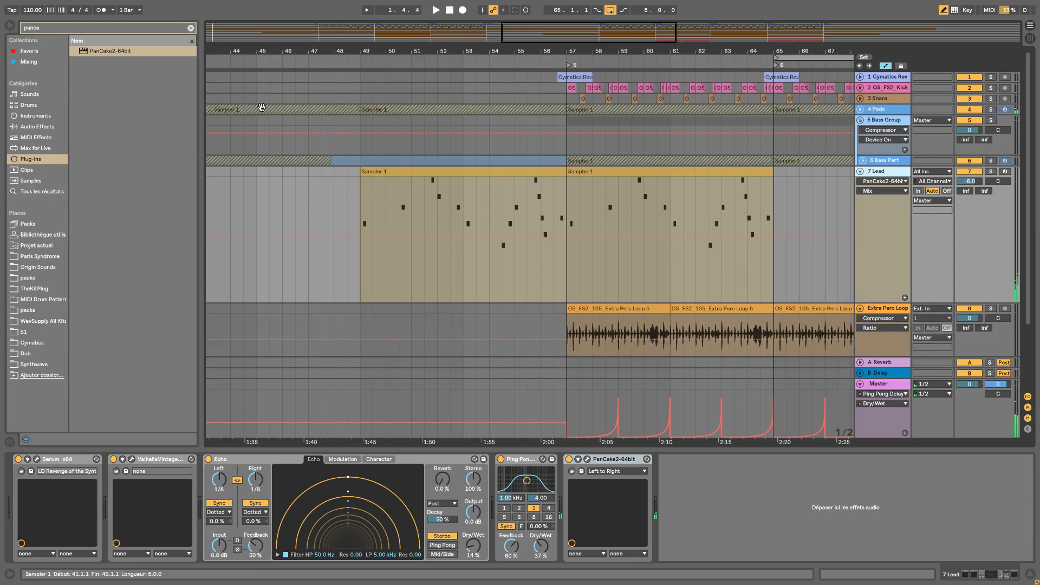
{"action": "left_click", "coordinate": [355, 56]}
{"action": "scroll", "coordinate": [758, 285], "scroll_direction": "down", "scroll_amount": 3}
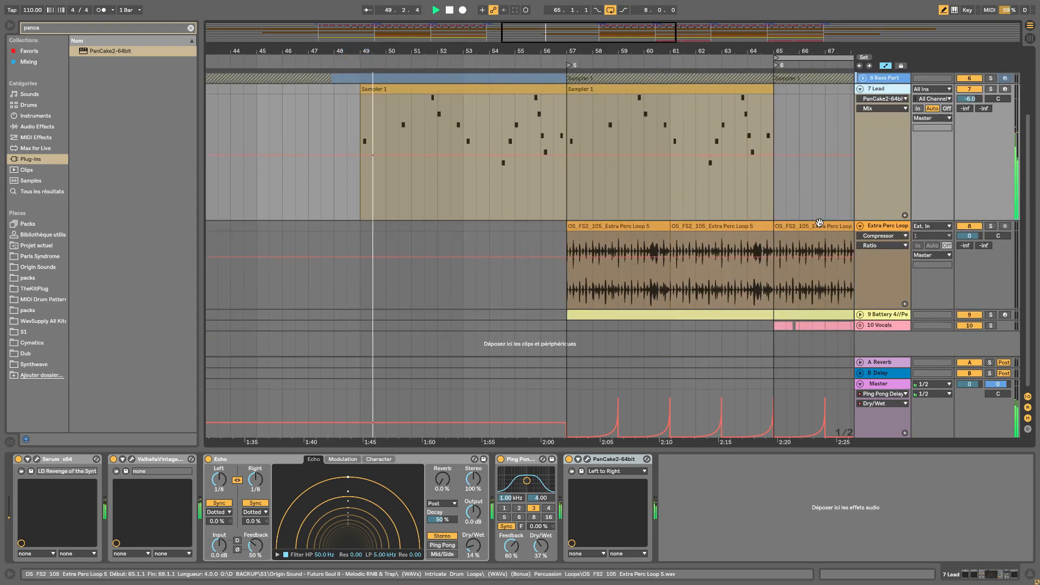
{"action": "left_click", "coordinate": [859, 314]}
Copy the Battery 4 fill in the last two beats before bar 65 to the two beats before bar 57.
{"action": "scroll", "coordinate": [743, 184], "scroll_direction": "down", "scroll_amount": 3}
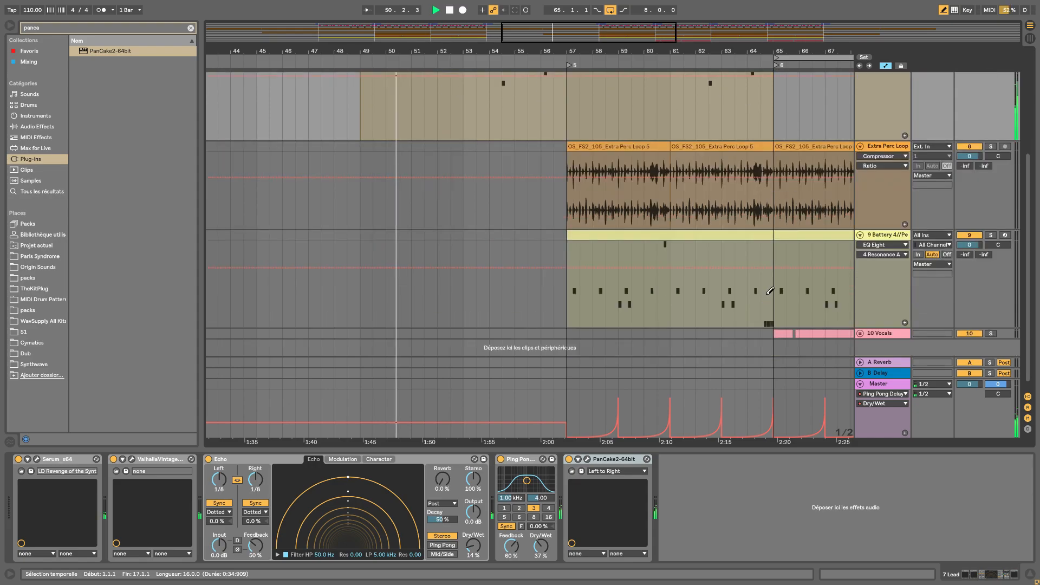
{"action": "left_click", "coordinate": [772, 309]}
{"action": "left_click_drag", "start_coordinate": [772, 310], "coordinate": [762, 310]}
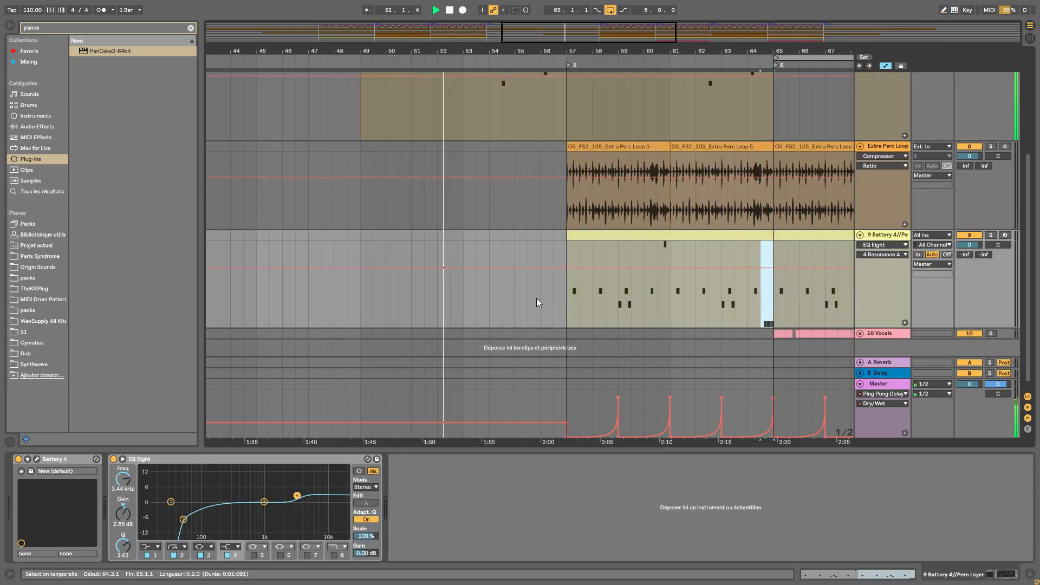
{"action": "left_click_drag", "start_coordinate": [553, 300], "coordinate": [567, 300]}
{"action": "scroll", "coordinate": [775, 292], "scroll_direction": "down", "scroll_amount": 1}
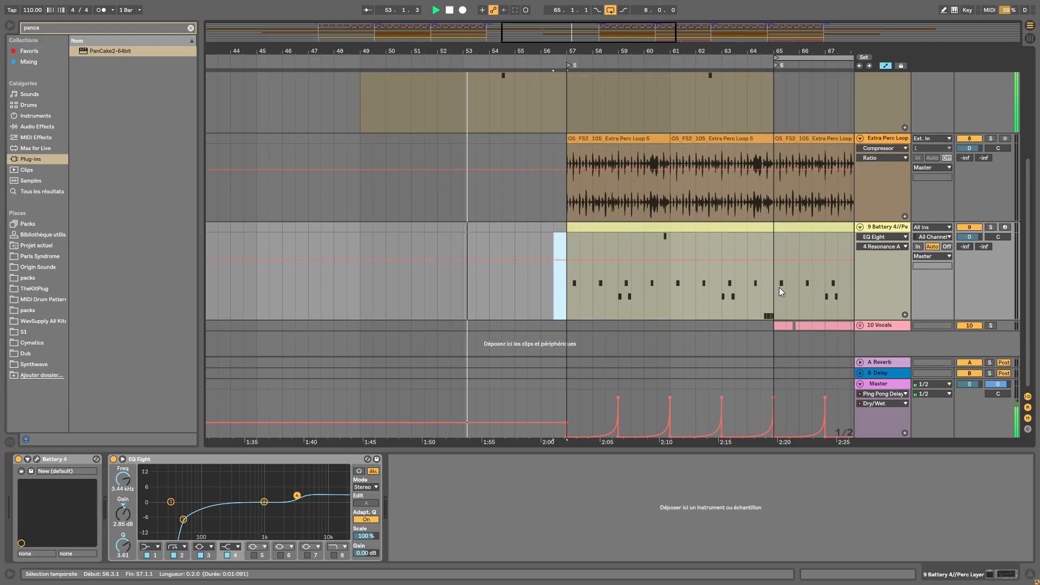
{"action": "left_click_drag", "start_coordinate": [774, 282], "coordinate": [761, 225]}
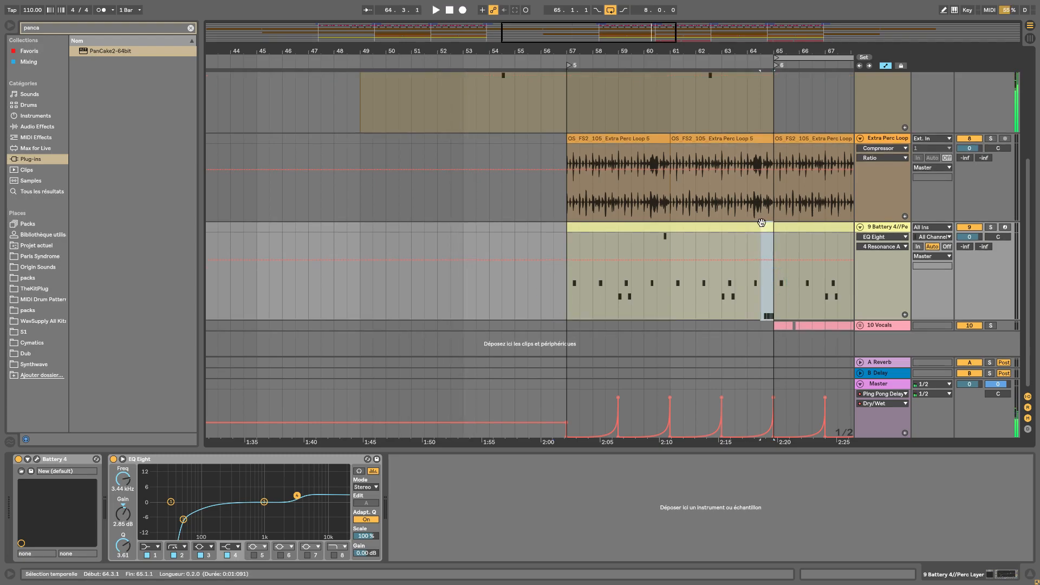
{"action": "left_click", "coordinate": [554, 227]}
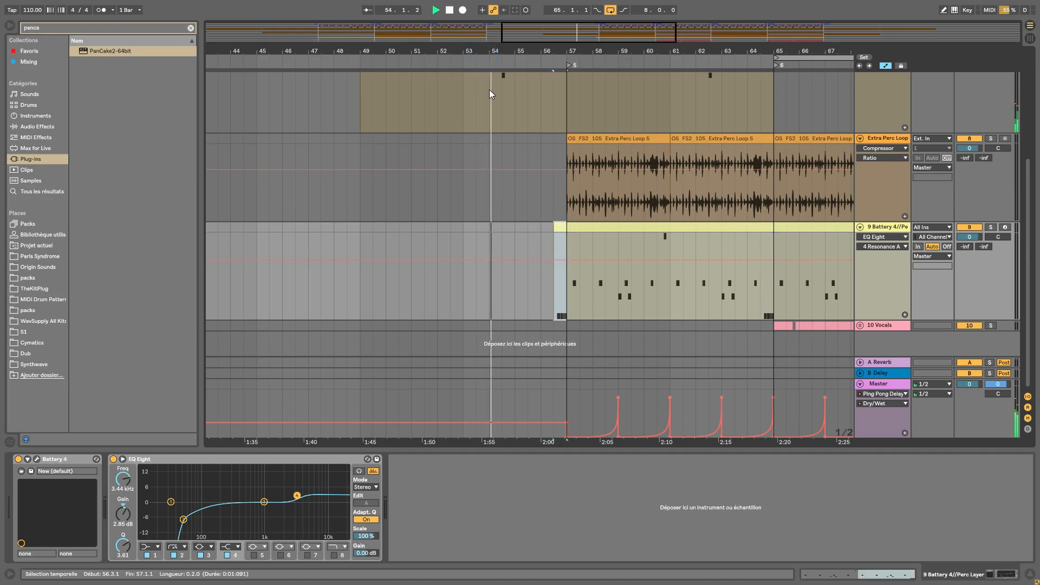
Fold the 9 Battery 4, Extra Perc Loop and 7 Lead tracks.
{"action": "left_click", "coordinate": [860, 228]}
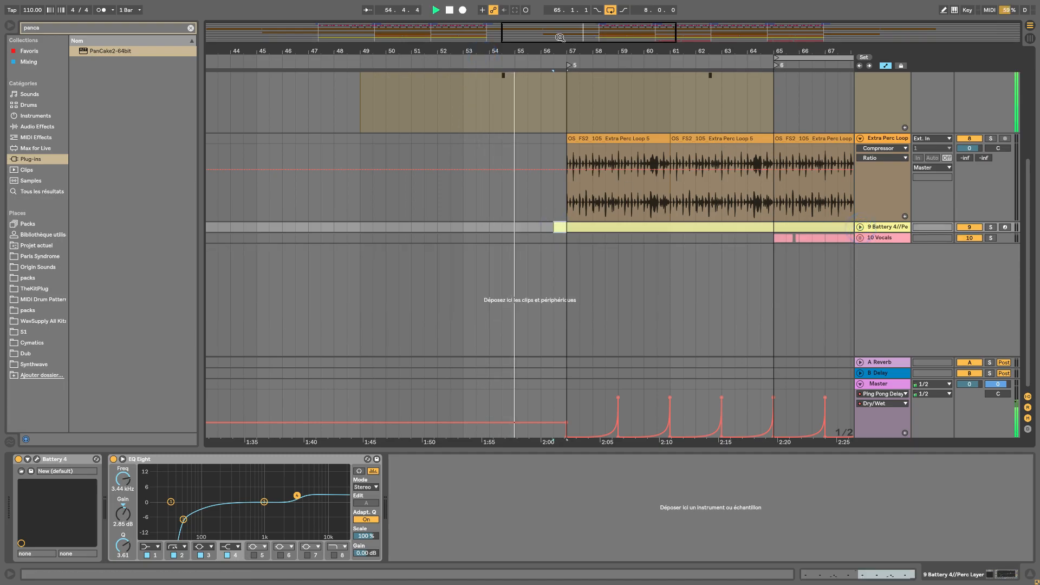
{"action": "left_click_drag", "start_coordinate": [601, 50], "coordinate": [590, 27]}
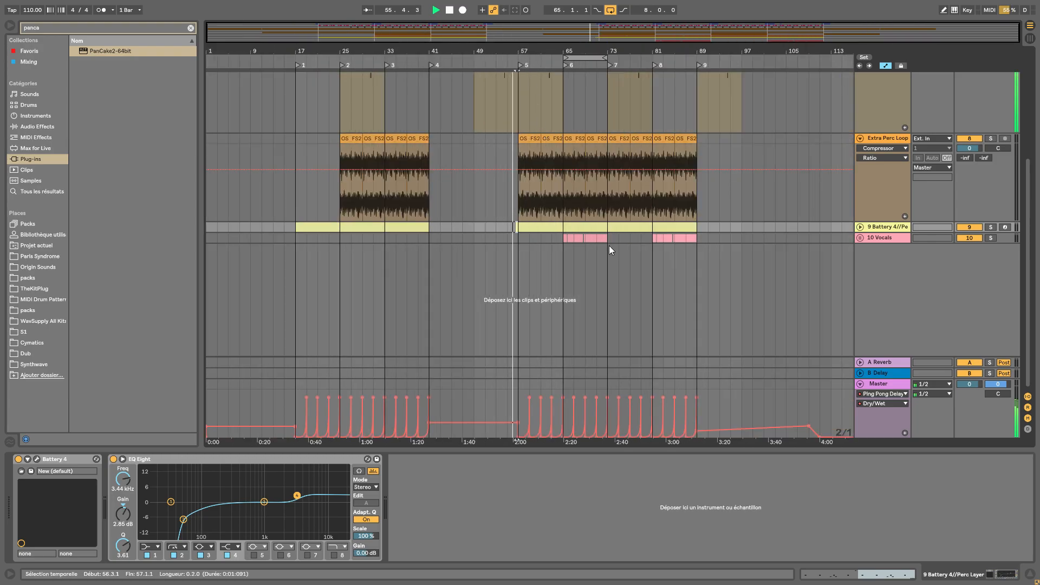
{"action": "scroll", "coordinate": [609, 245], "scroll_direction": "up", "scroll_amount": 3}
{"action": "left_click", "coordinate": [859, 231]}
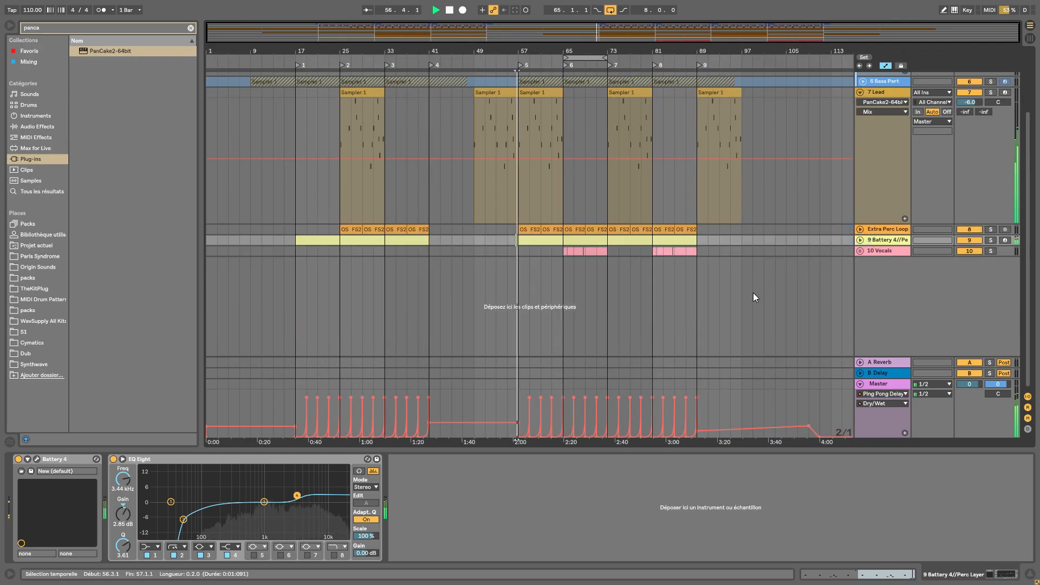
{"action": "left_click", "coordinate": [859, 92]}
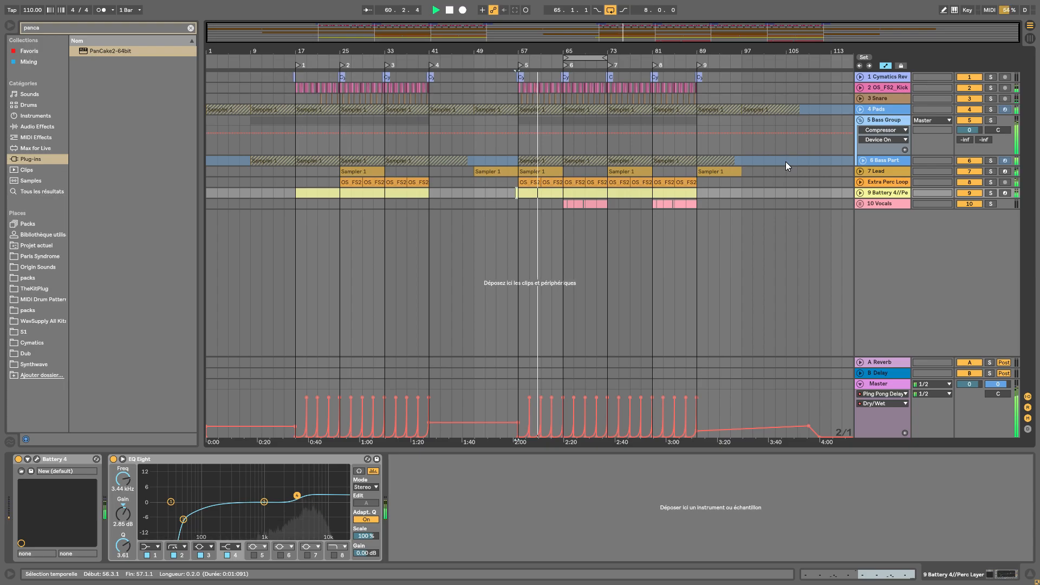
Unfold the Extra Perc Loop and 9 Battery 4 tracks during playback.
{"action": "left_click", "coordinate": [860, 181]}
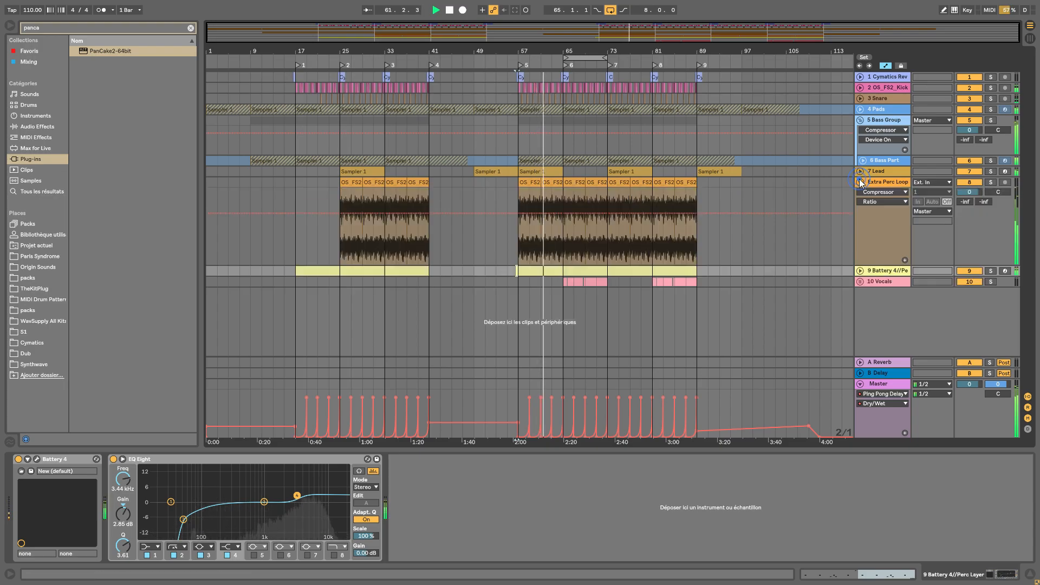
{"action": "left_click", "coordinate": [859, 181]}
{"action": "left_click", "coordinate": [859, 181]}
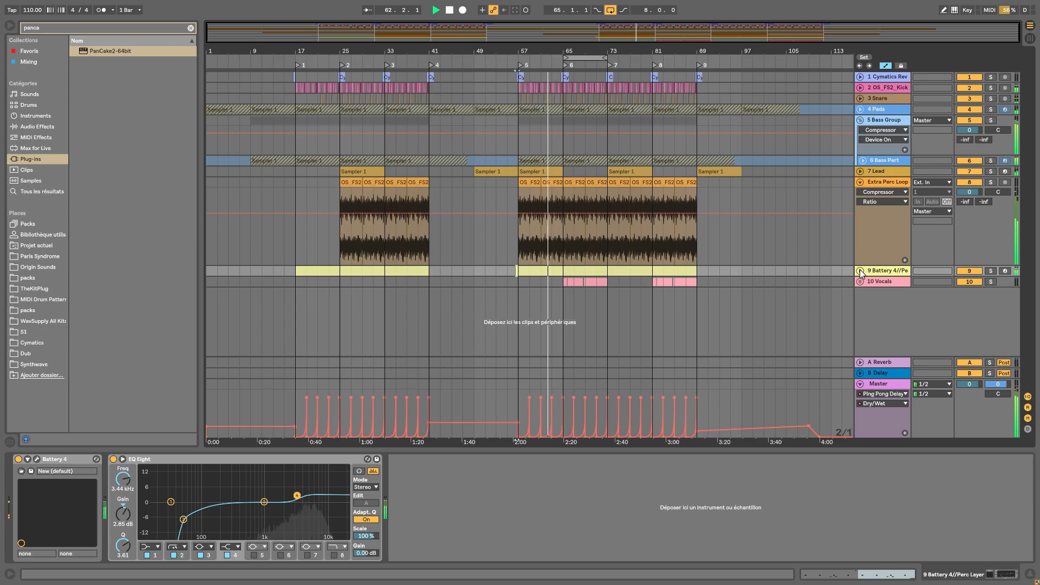
{"action": "left_click", "coordinate": [860, 271]}
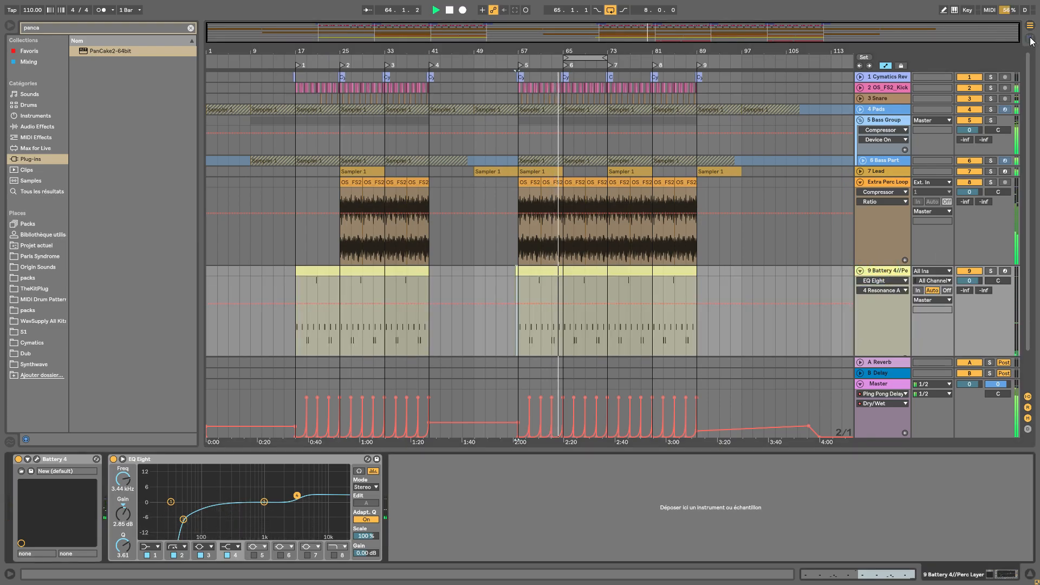
Expand the 10 Vocals group in the Session view and return to the Arrangement view.
{"action": "key", "text": "Tab"}
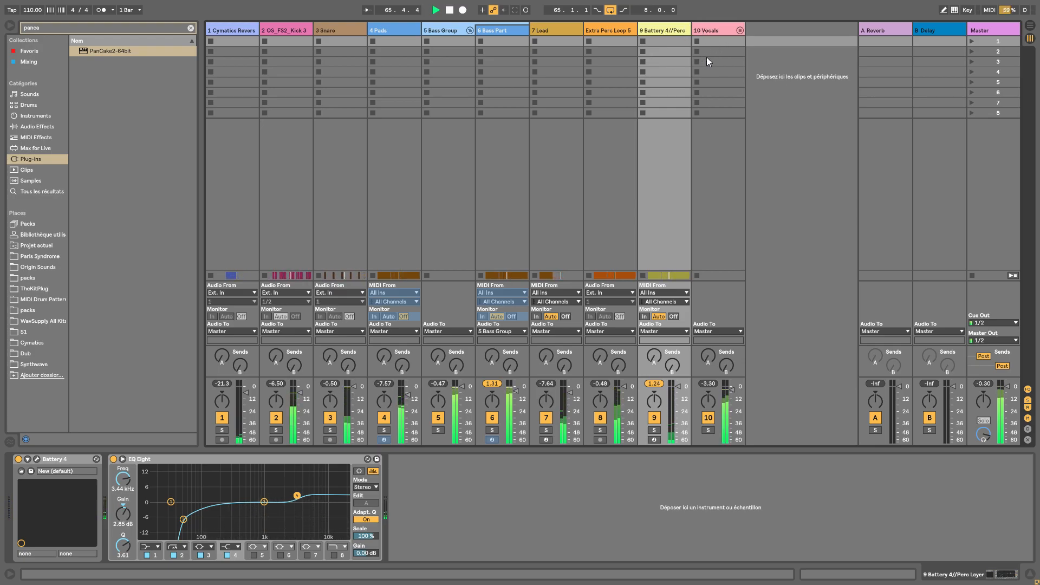
{"action": "left_click", "coordinate": [739, 30]}
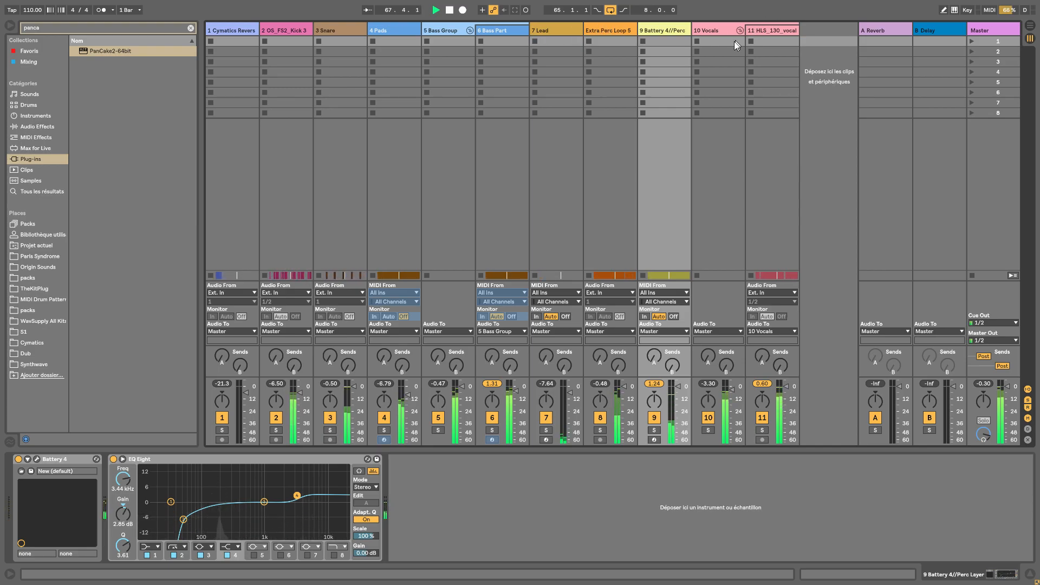
{"action": "key", "text": "Tab"}
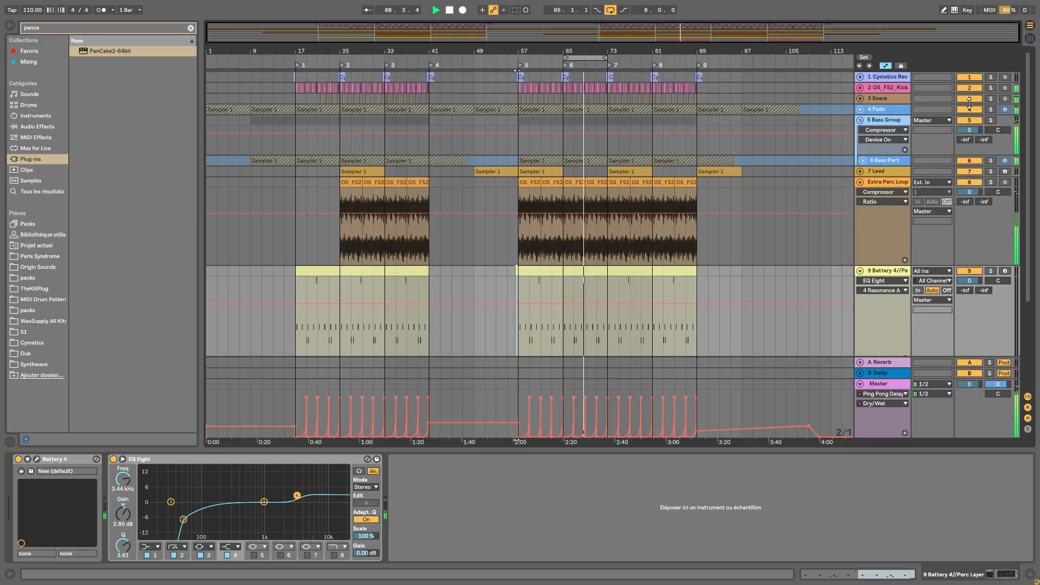
Fold the 9 Battery 4, Extra Perc Loop, 5 Bass Group and 11 HLS vocal tracks and turn off looping.
{"action": "left_click", "coordinate": [859, 270]}
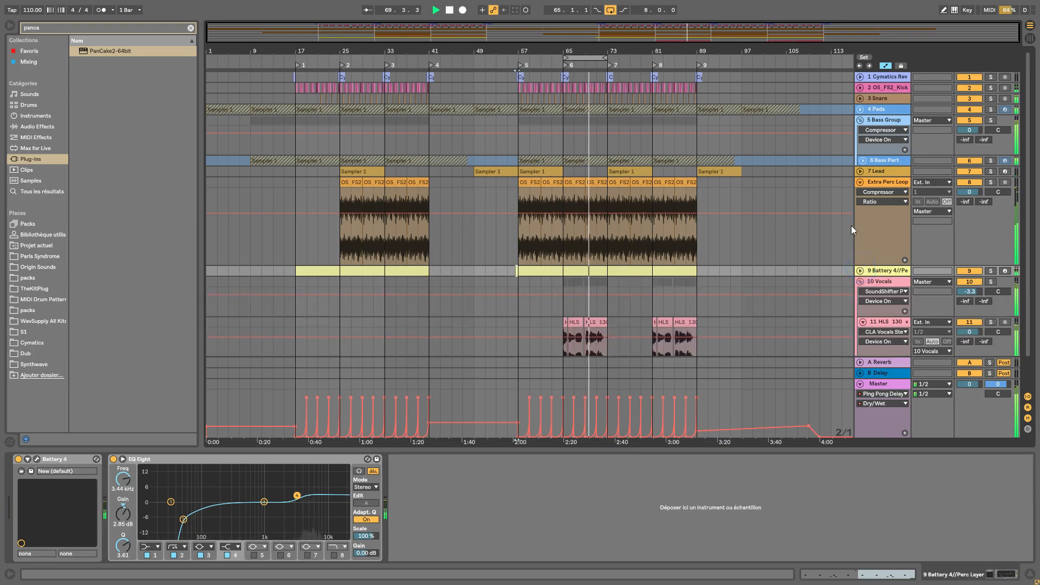
{"action": "left_click", "coordinate": [859, 181]}
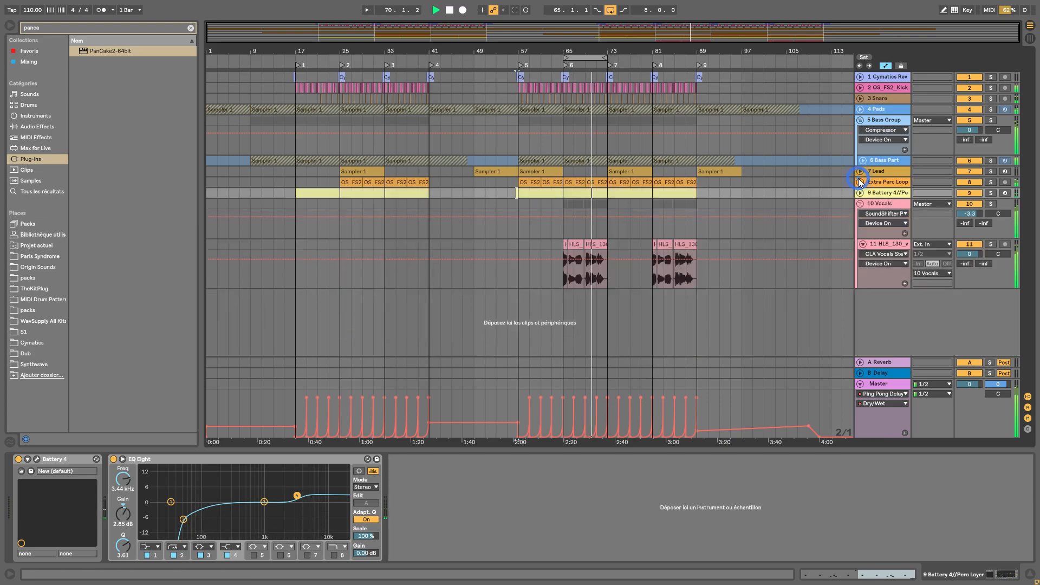
{"action": "left_click", "coordinate": [610, 9]}
{"action": "left_click", "coordinate": [860, 120]}
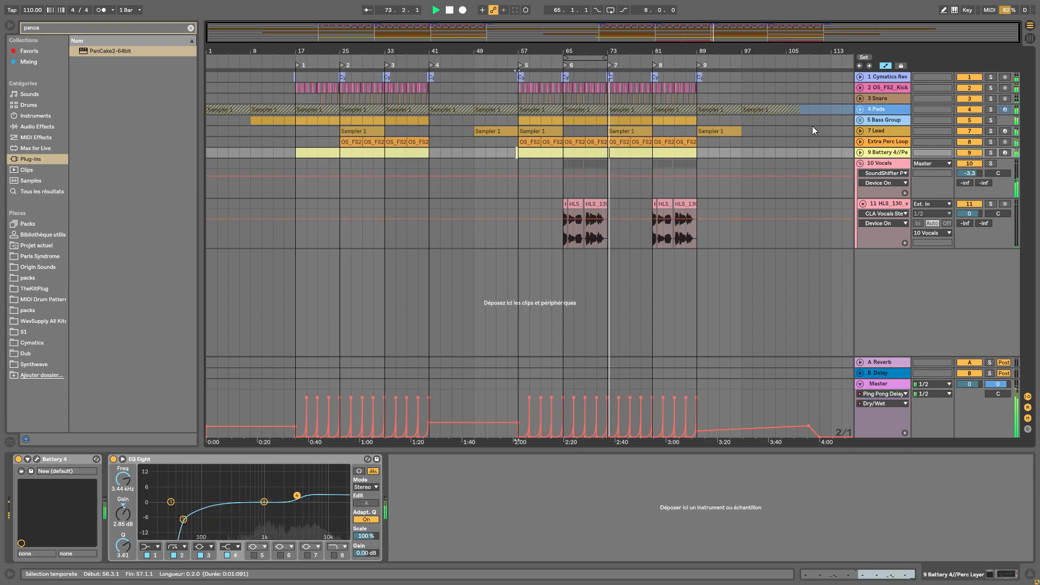
{"action": "left_click", "coordinate": [863, 204]}
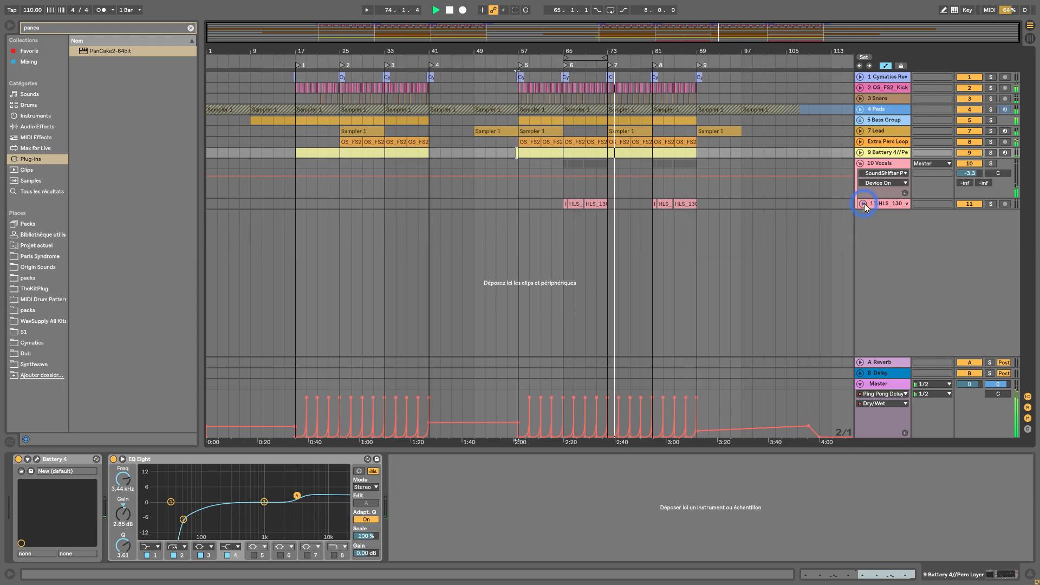
{"action": "key", "text": "ctrl+f"}
{"action": "type", "text": "lt"}
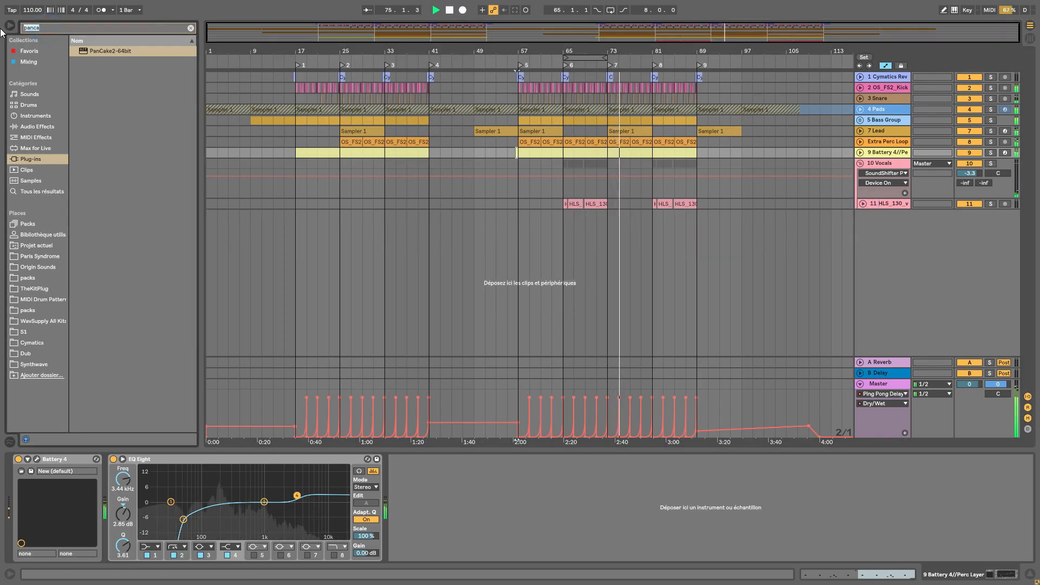
{"action": "type", "text": "'s lit"}
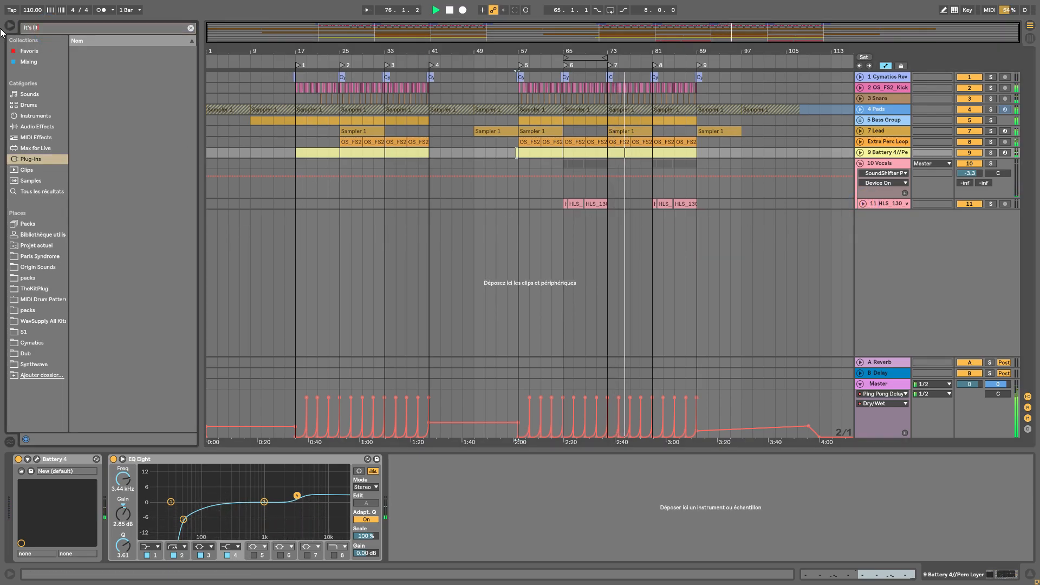
Search for "lit" in the packs folder listed below Origin Sounds.
{"action": "left_click_drag", "start_coordinate": [46, 28], "coordinate": [3, 24]}
{"action": "key", "text": "BackSpace"}
{"action": "type", "text": "lit"}
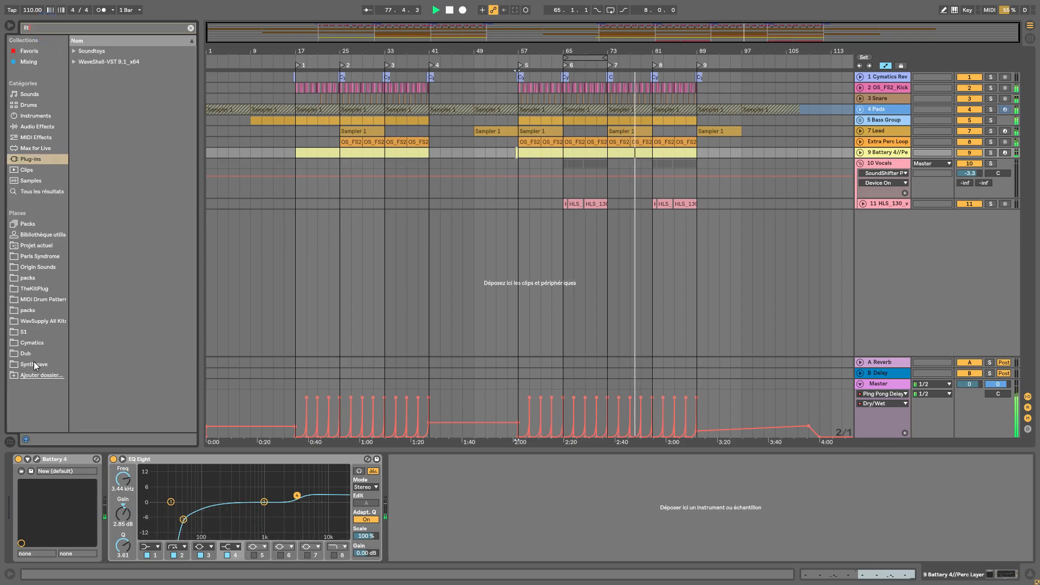
{"action": "left_click", "coordinate": [28, 309]}
{"action": "left_click", "coordinate": [27, 278]}
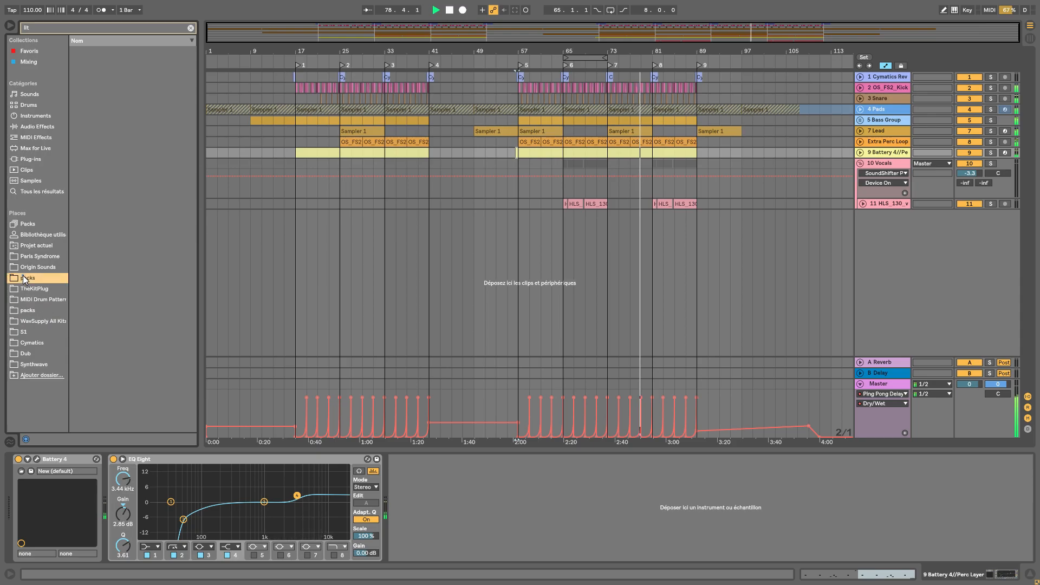
Add YFB_vocal_its_lit.wav from the Yvng Face - Bando Pack's Vocals folder on a new audio track, starting at 80.3.1.
{"action": "left_click", "coordinate": [74, 62]}
{"action": "left_click", "coordinate": [87, 73]}
{"action": "left_click", "coordinate": [90, 83]}
{"action": "left_click", "coordinate": [95, 94]}
{"action": "left_click_drag", "start_coordinate": [113, 105], "coordinate": [699, 223]}
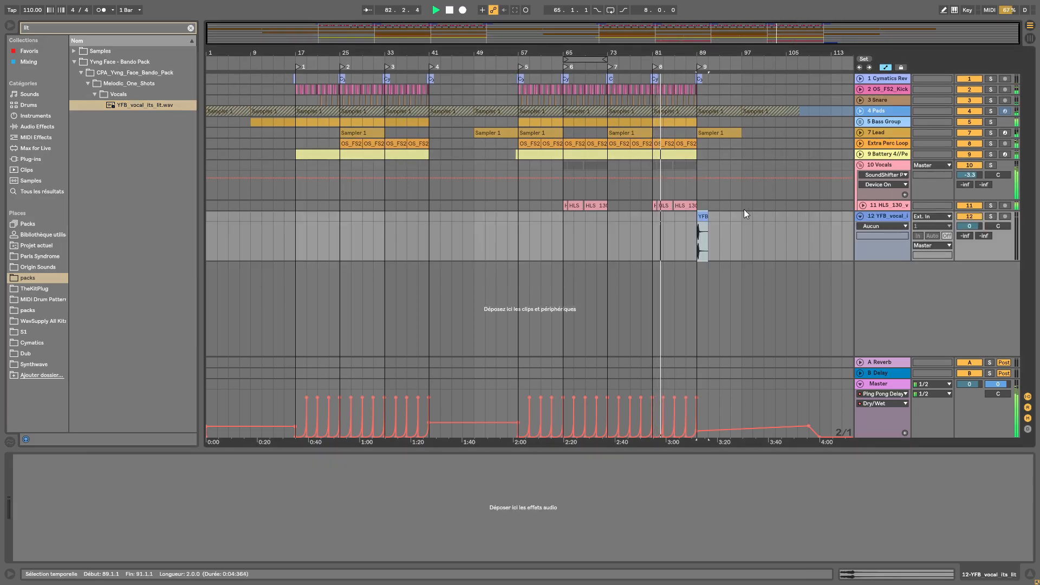
{"action": "left_click_drag", "start_coordinate": [687, 53], "coordinate": [686, 119]}
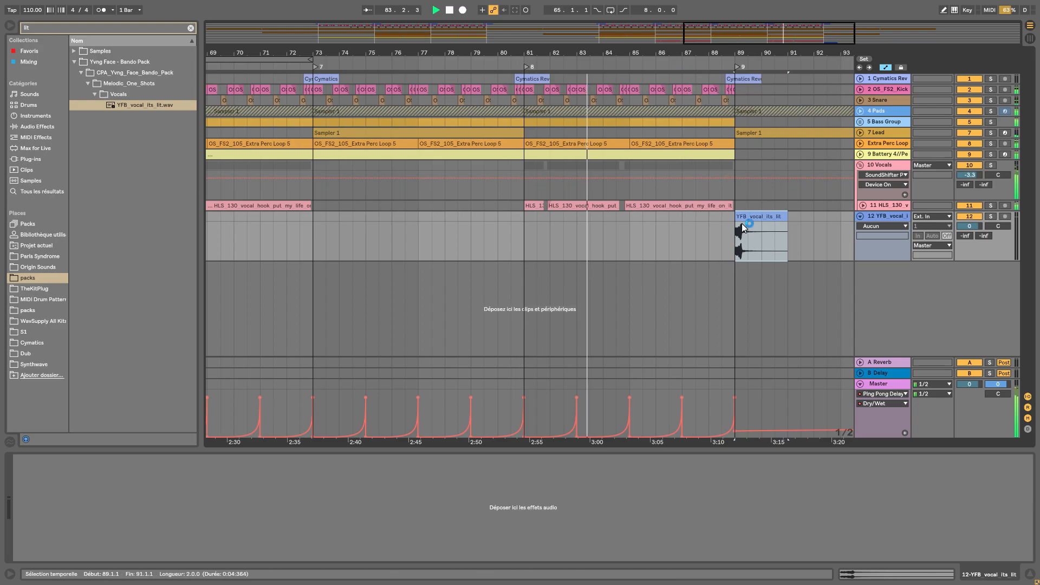
{"action": "left_click_drag", "start_coordinate": [737, 226], "coordinate": [524, 224]}
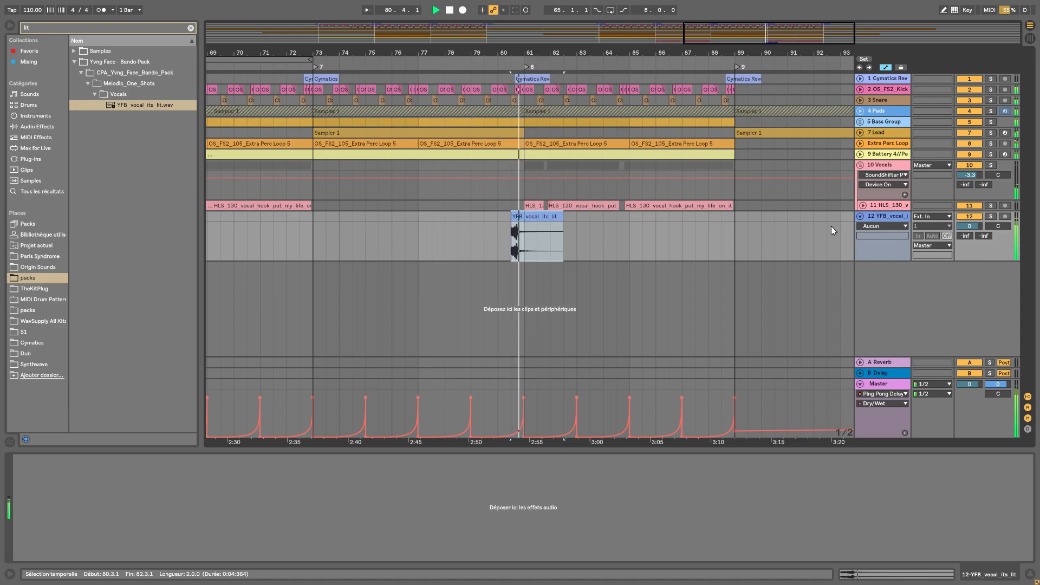
Lower the YFB vocal track's volume to about -5.1 dB, set its Reverb send to about -14.0 dB and play the passage.
{"action": "left_click", "coordinate": [890, 217]}
{"action": "left_click", "coordinate": [554, 213]}
{"action": "left_click_drag", "start_coordinate": [970, 226], "coordinate": [971, 230]}
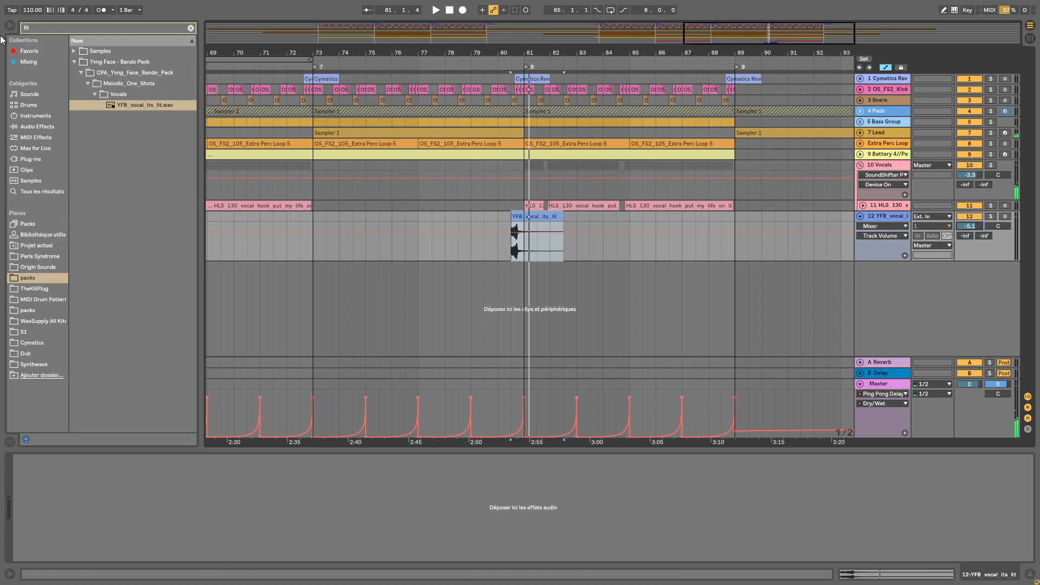
{"action": "key", "text": "space"}
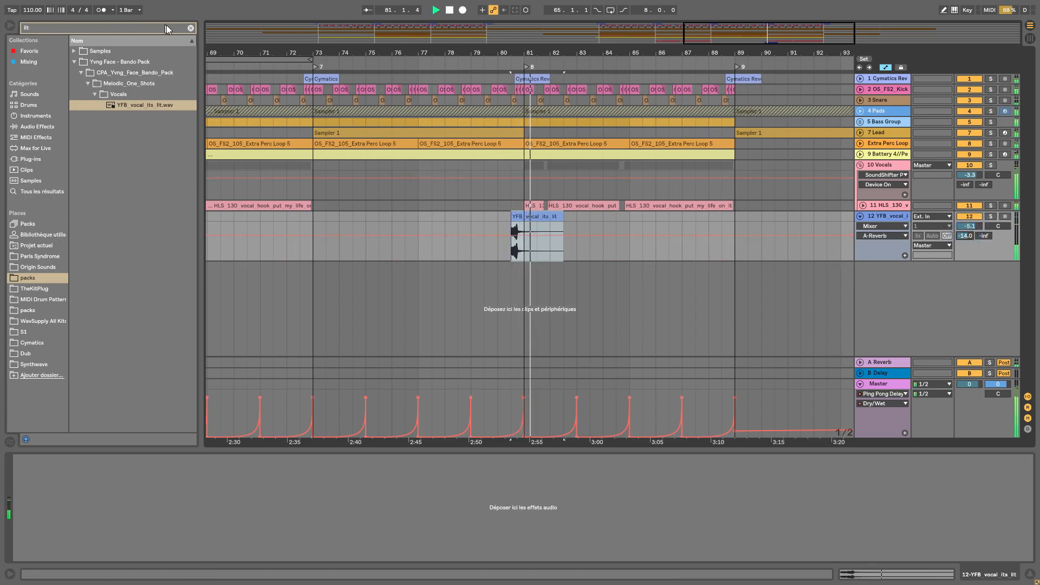
Add EQ Eight from the audio effects to the YFB vocal track, cut its lows at about 116 Hz and replay the clip.
{"action": "left_click", "coordinate": [193, 26]}
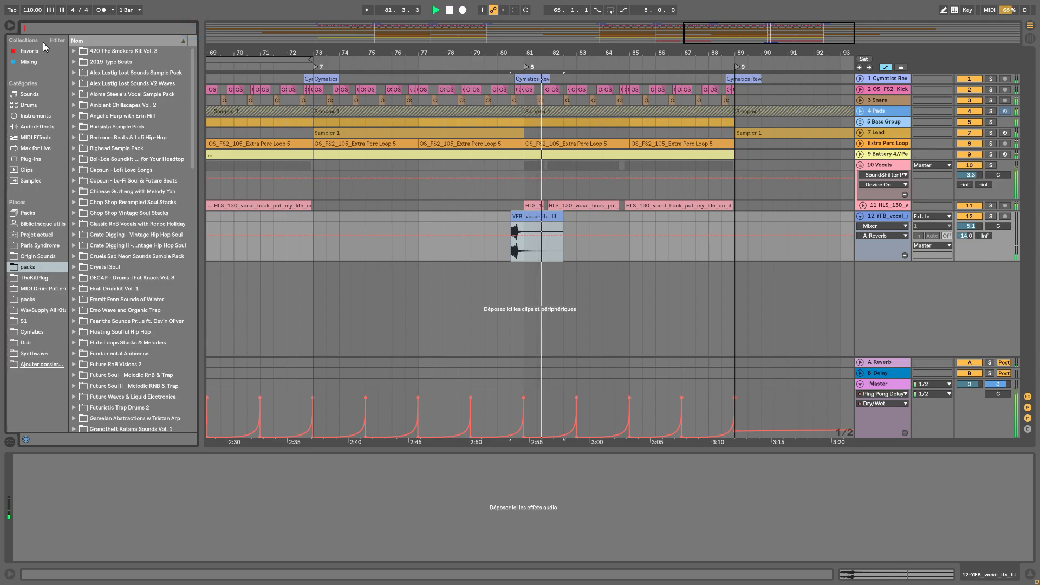
{"action": "left_click", "coordinate": [35, 127]}
{"action": "left_click_drag", "start_coordinate": [100, 202], "coordinate": [112, 517]}
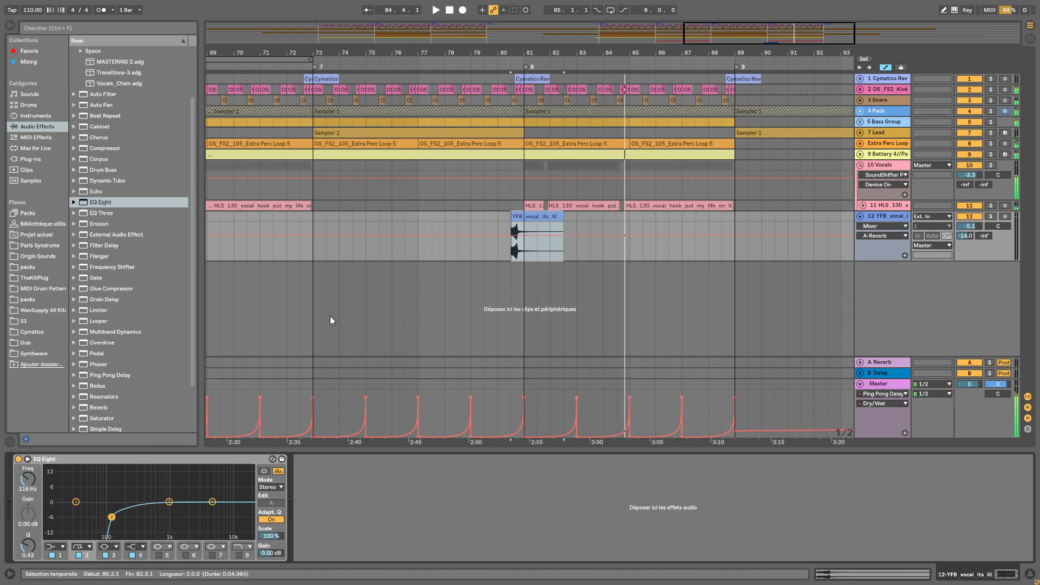
{"action": "key", "text": "space"}
{"action": "key", "text": "space"}
{"action": "key", "text": "space"}
Add Reverb after the YFB vocal's EQ Eight, raise its Decay Time to about 15.4 s and play the result.
{"action": "left_click_drag", "start_coordinate": [98, 411], "coordinate": [346, 532]}
{"action": "mouse_move", "coordinate": [441, 547]}
{"action": "left_mouse_down"}
{"action": "mouse_move", "coordinate": [441, 526]}
{"action": "mouse_move", "coordinate": [441, 536]}
{"action": "left_mouse_up"}
{"action": "key", "text": "space"}
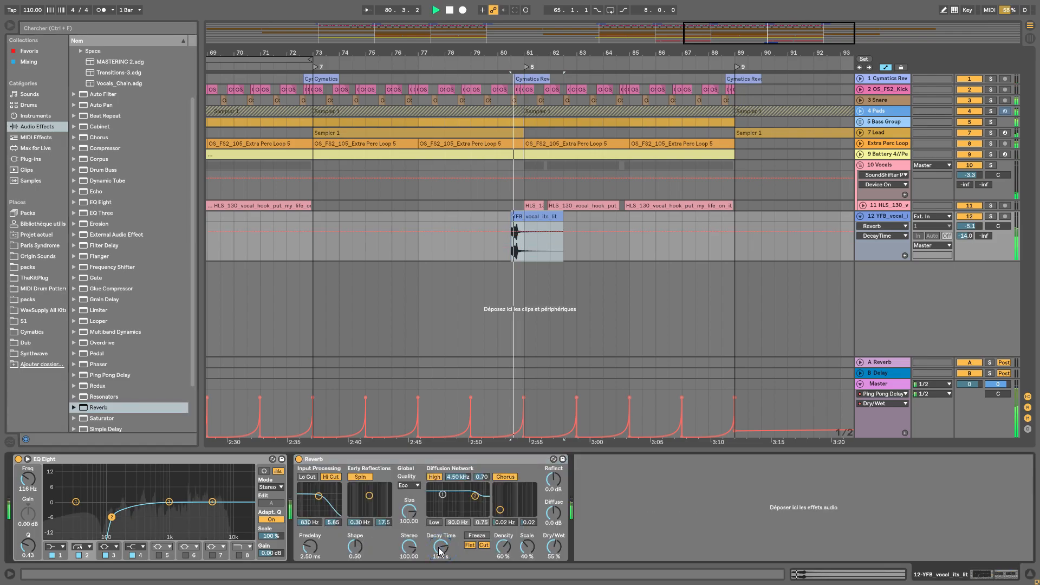
Fold the YFB vocal track, show the whole arrangement and dismiss the Avast notification.
{"action": "left_click", "coordinate": [860, 216]}
{"action": "left_click_drag", "start_coordinate": [538, 53], "coordinate": [538, 27]}
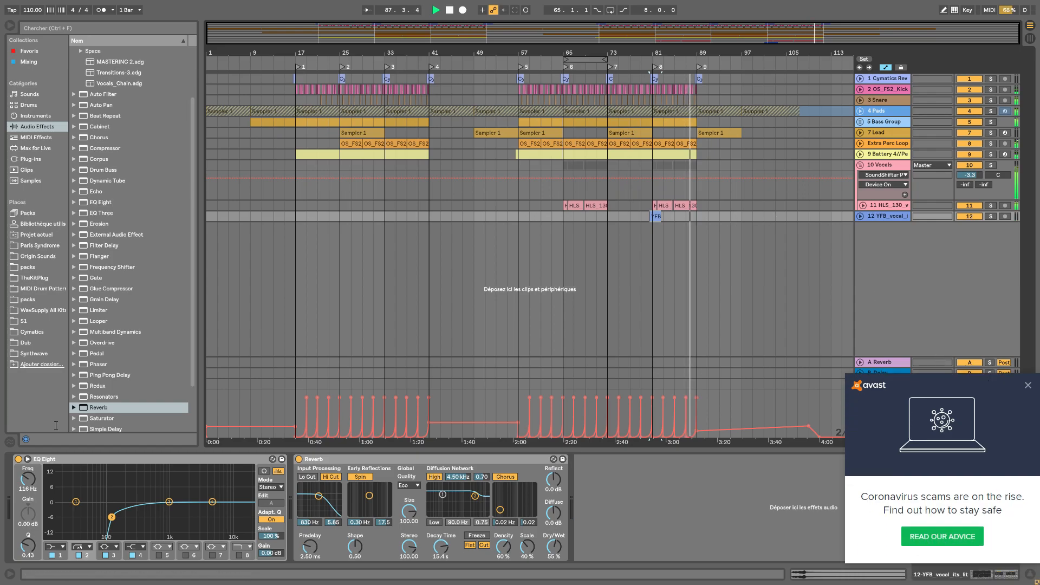
{"action": "left_click", "coordinate": [1027, 388]}
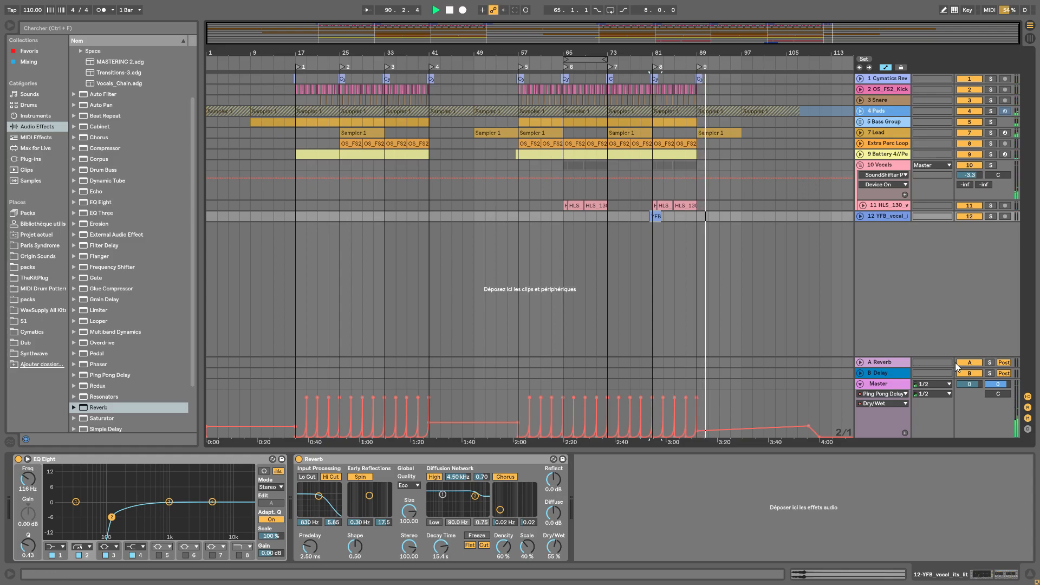
Unfold the 12 YFB vocal and 4 Pads tracks to view the arrangement's ending.
{"action": "left_click", "coordinate": [861, 215]}
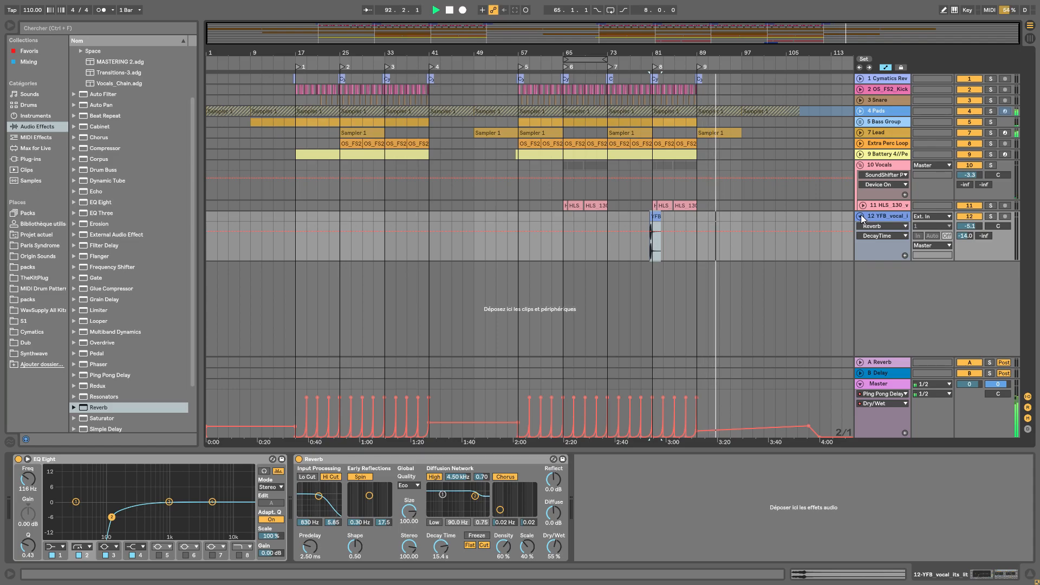
{"action": "left_click", "coordinate": [859, 112]}
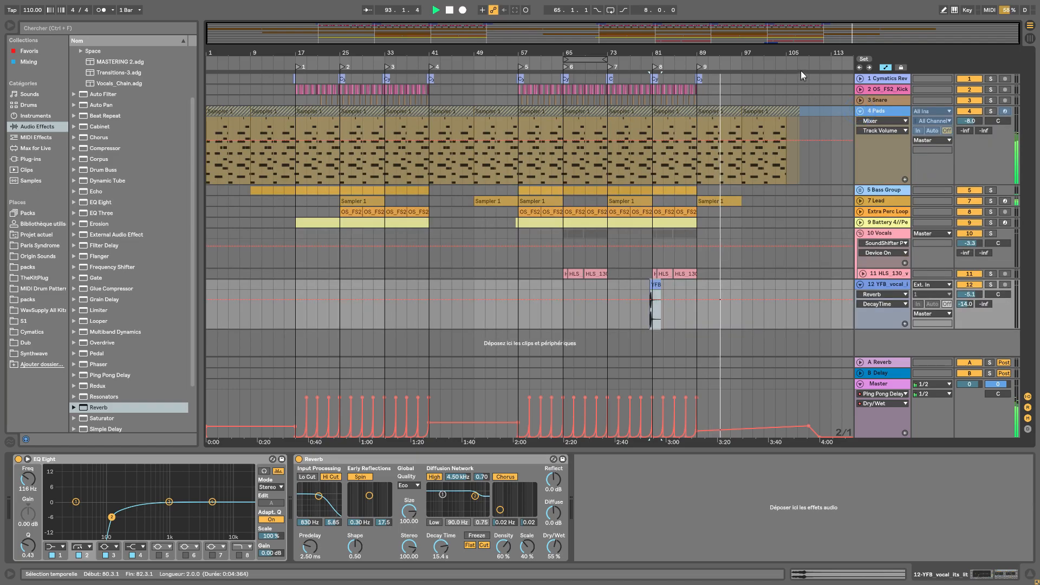
{"action": "left_click_drag", "start_coordinate": [801, 53], "coordinate": [757, 90]}
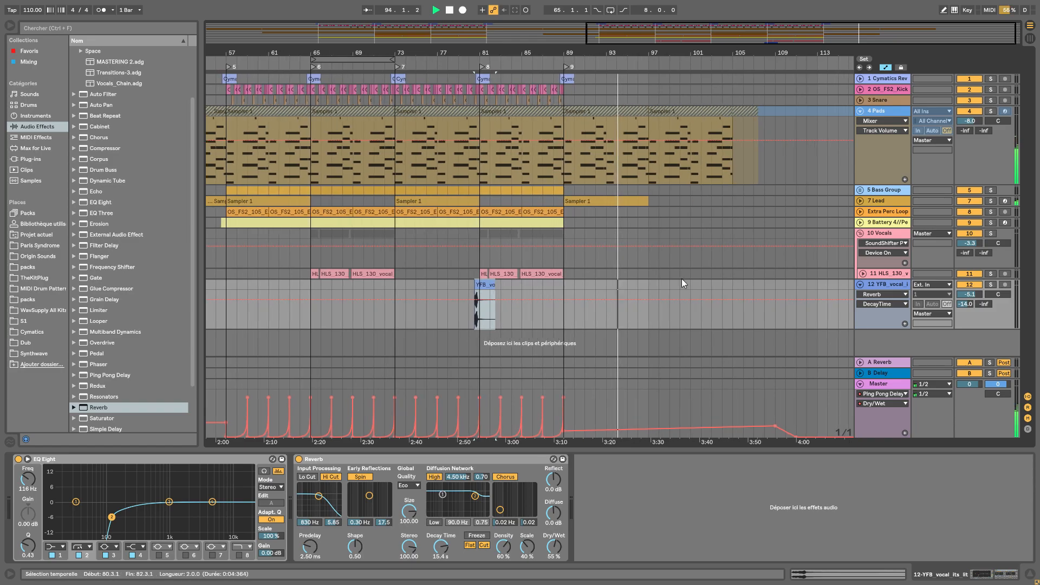
Copy the HLS vocal clips from bars 81 to 89 to bar 97 and unfold their track.
{"action": "left_click", "coordinate": [558, 274]}
{"action": "left_click", "coordinate": [484, 274], "text": "shift"}
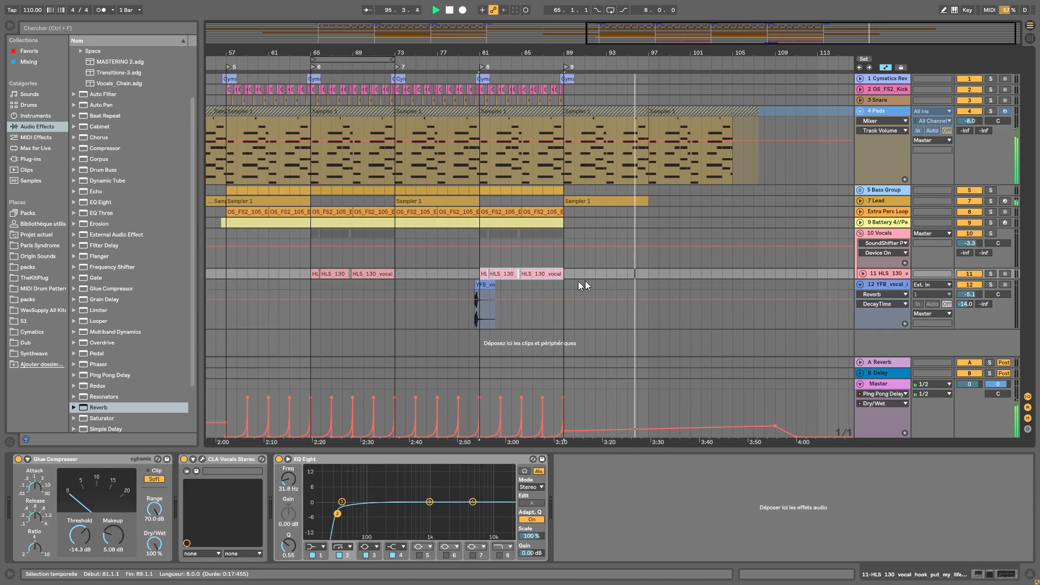
{"action": "left_click", "coordinate": [649, 271]}
{"action": "key", "text": "ctrl+v"}
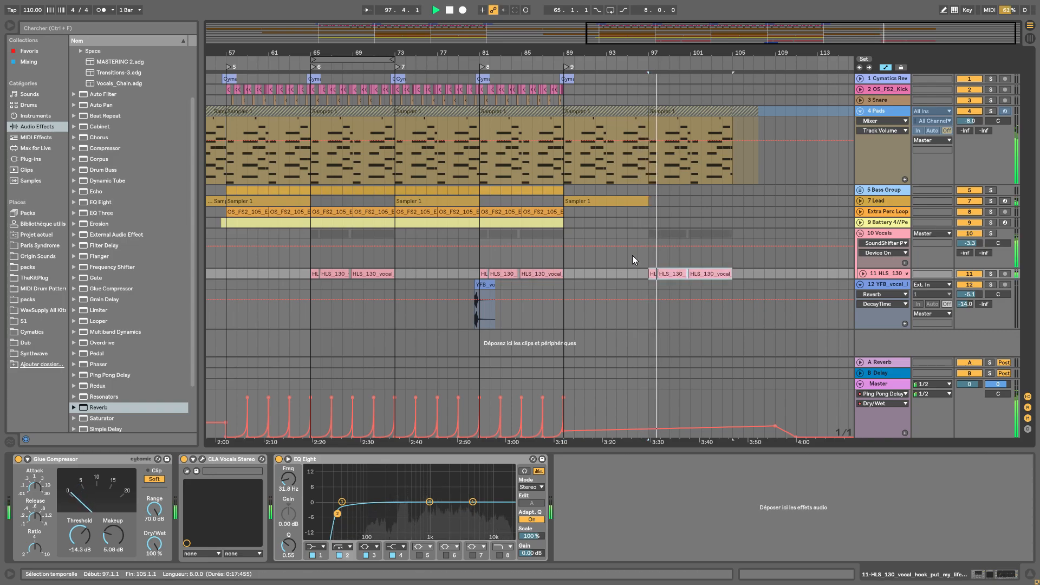
{"action": "left_click", "coordinate": [862, 274]}
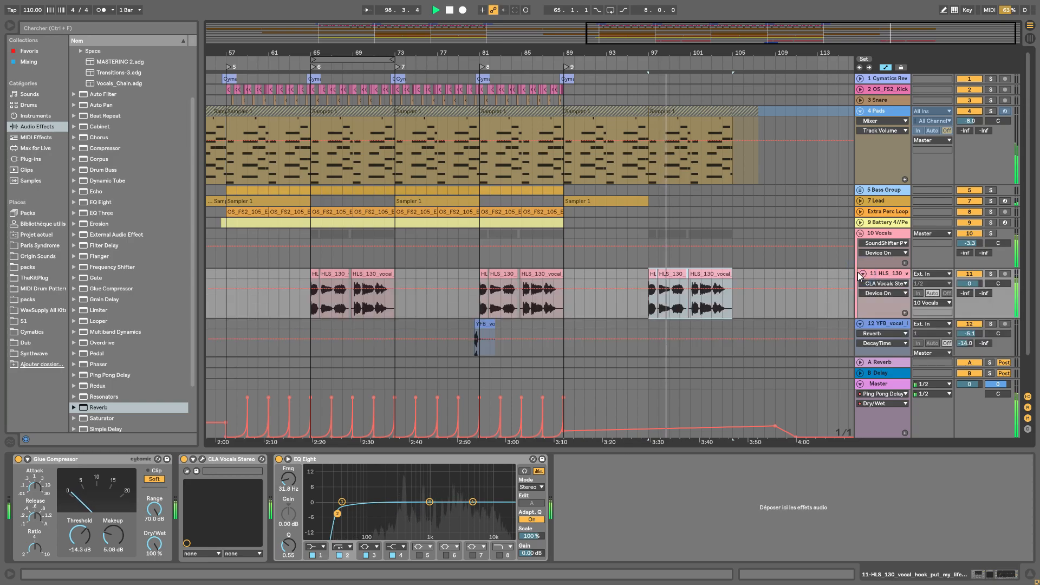